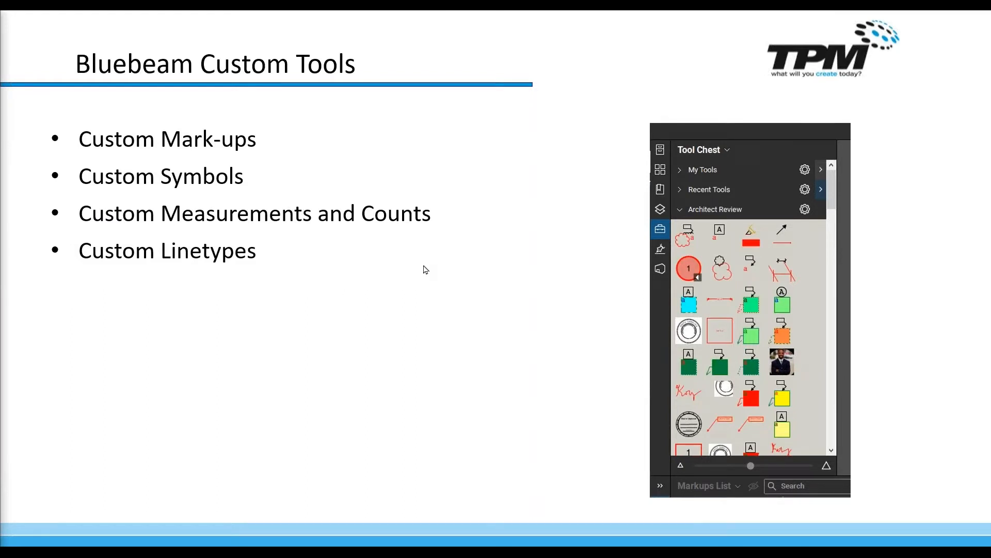
Step: Switch to Bluebeam Revu and show the Tool Chest beside the Estimation A 2.01.2 floor plan
{"action": "key", "text": "alt+Tab"}
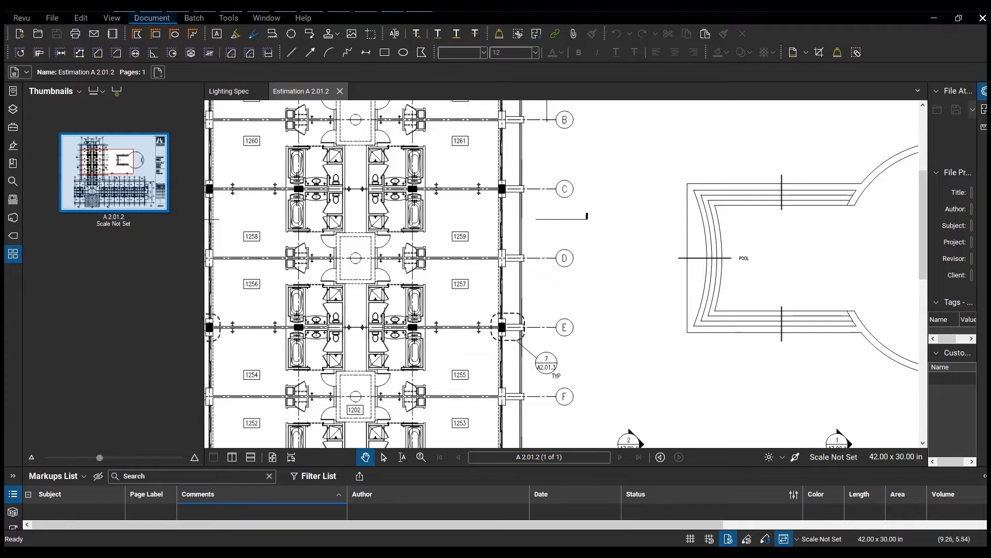
{"action": "left_click", "coordinate": [17, 127]}
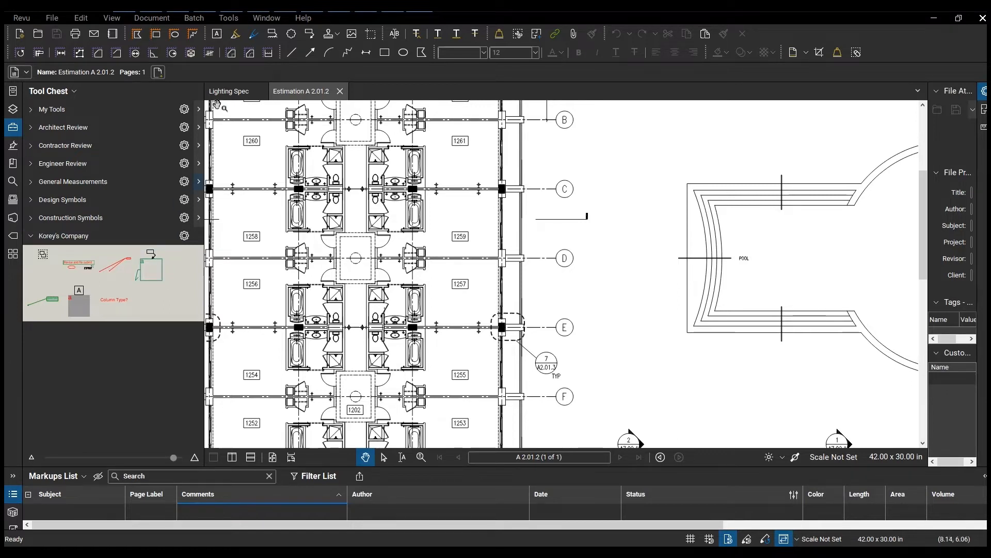
Step: Draw a small text box beside grid bubble 32 on the plan and enter the company's mark-up label in it
{"action": "left_click", "coordinate": [228, 18]}
{"action": "mouse_move", "coordinate": [239, 36]}
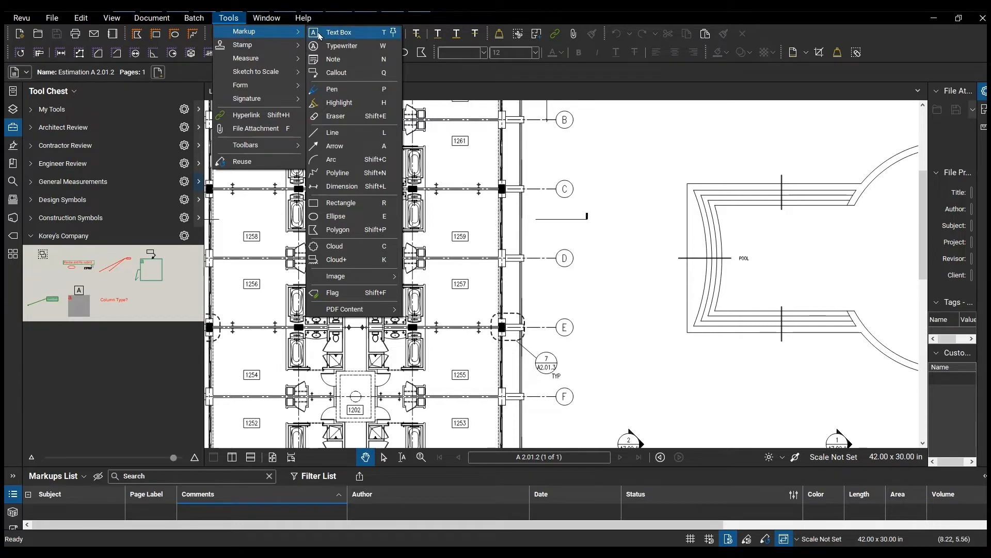
{"action": "left_click", "coordinate": [555, 217]}
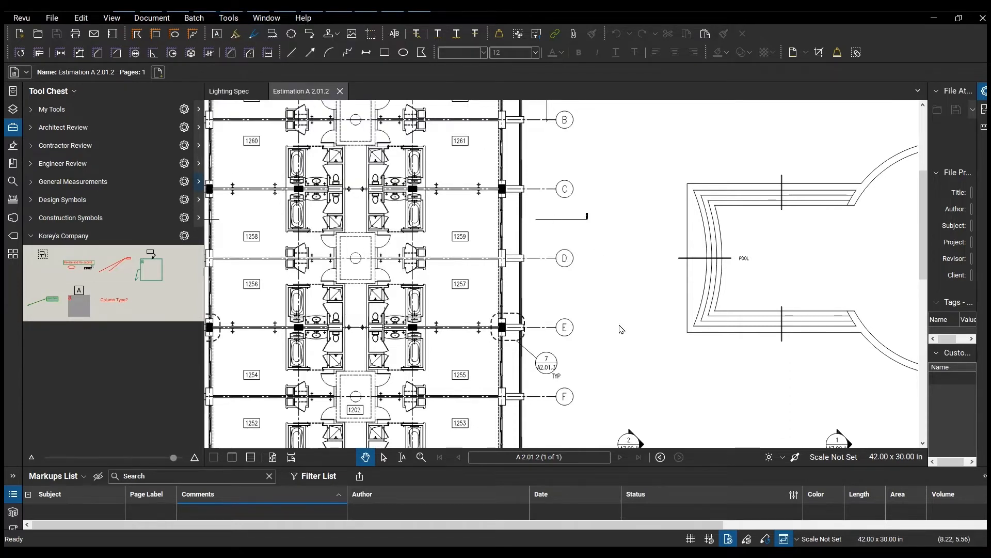
{"action": "key", "text": "t"}
{"action": "scroll", "coordinate": [622, 336], "scroll_direction": "down", "scroll_amount": 1}
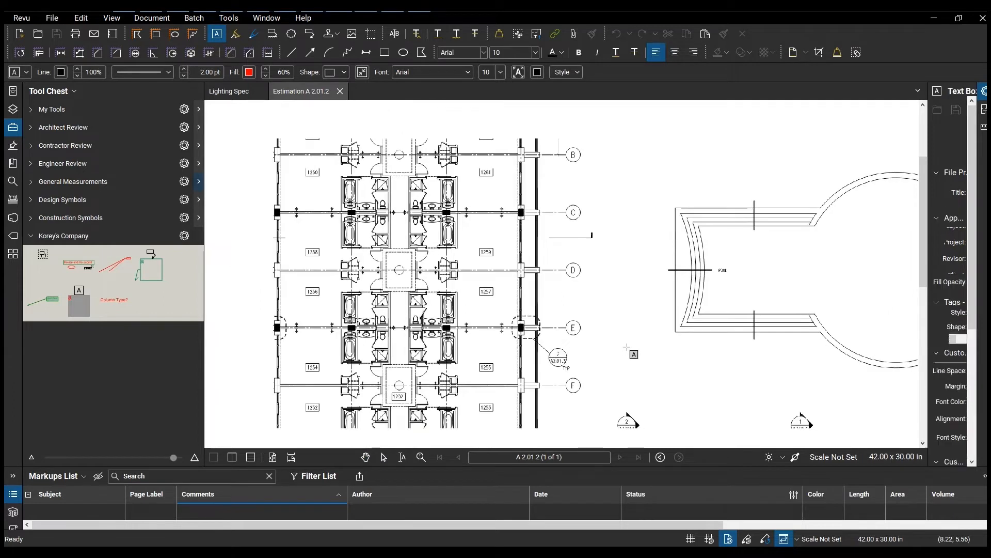
{"action": "scroll", "coordinate": [465, 307], "scroll_direction": "down", "scroll_amount": 1}
{"action": "mouse_move", "coordinate": [644, 378]}
{"action": "left_mouse_down"}
{"action": "mouse_move", "coordinate": [508, 301]}
{"action": "mouse_move", "coordinate": [359, 291]}
{"action": "left_mouse_up"}
{"action": "scroll", "coordinate": [631, 349], "scroll_direction": "up", "scroll_amount": 3}
{"action": "left_click_drag", "start_coordinate": [537, 309], "coordinate": [514, 304]}
{"action": "mouse_move", "coordinate": [571, 323]}
{"action": "left_mouse_down"}
{"action": "mouse_move", "coordinate": [477, 299]}
{"action": "mouse_move", "coordinate": [570, 340]}
{"action": "mouse_move", "coordinate": [580, 334]}
{"action": "left_mouse_up"}
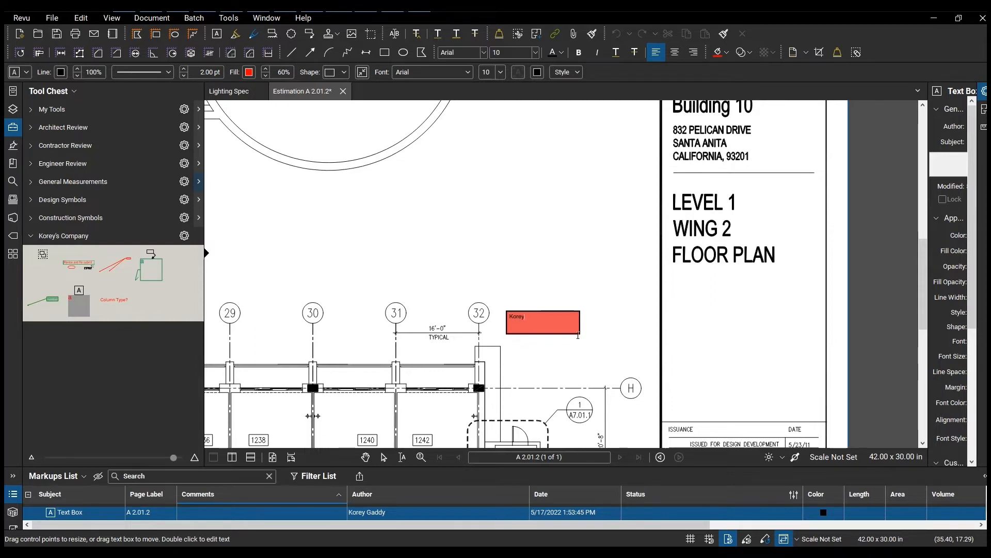
{"action": "type", "text": "compa"}
{"action": "type", "text": "ny's mark-up"}
{"action": "left_click", "coordinate": [585, 299]}
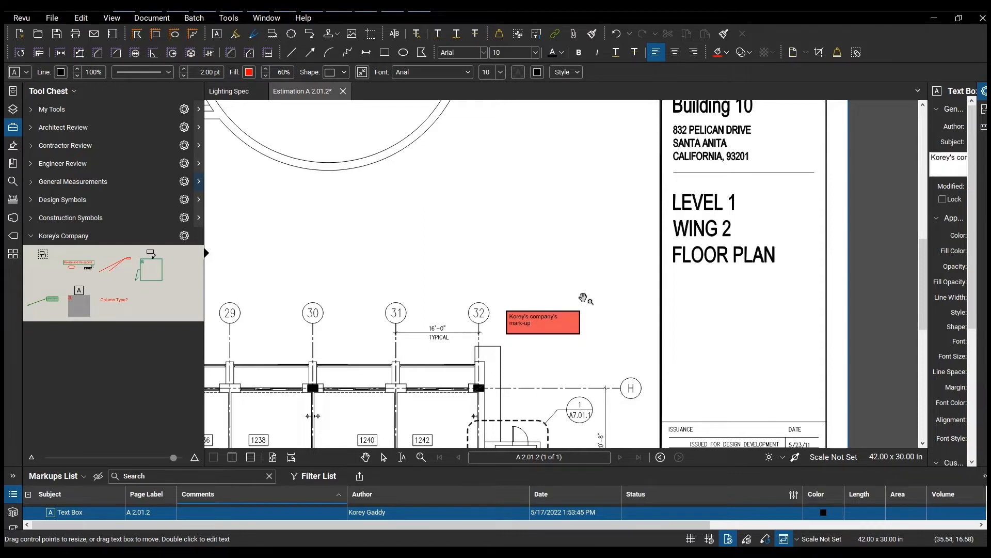
Step: Select the new text box and widen its properties display so the appearance settings are fully readable
{"action": "left_click", "coordinate": [567, 319]}
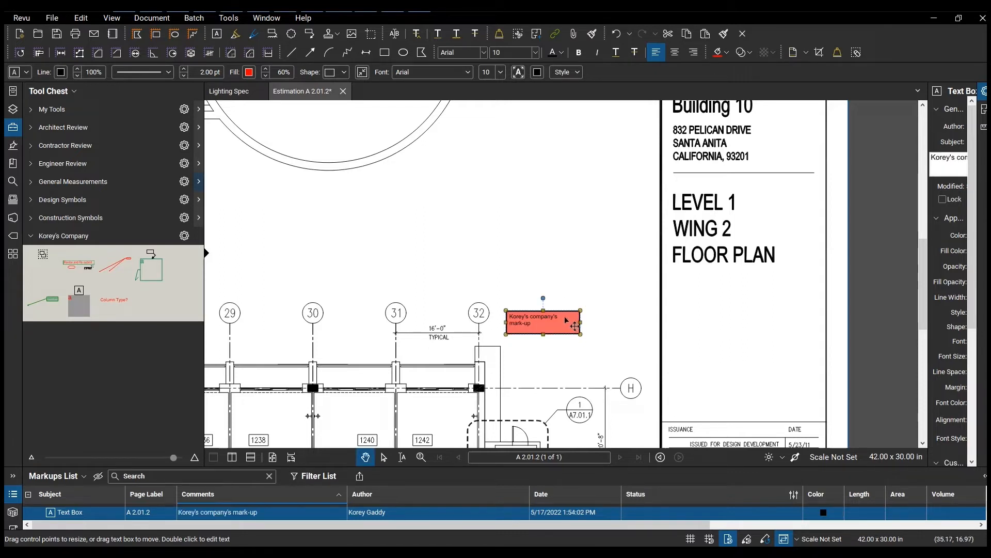
{"action": "scroll", "coordinate": [566, 320], "scroll_direction": "up", "scroll_amount": 4}
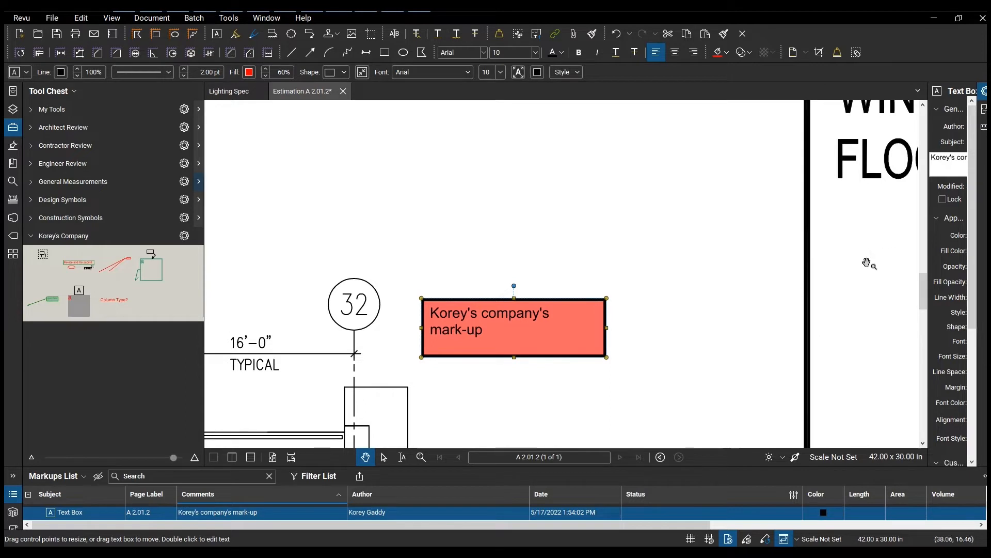
{"action": "left_click_drag", "start_coordinate": [927, 254], "coordinate": [814, 276]}
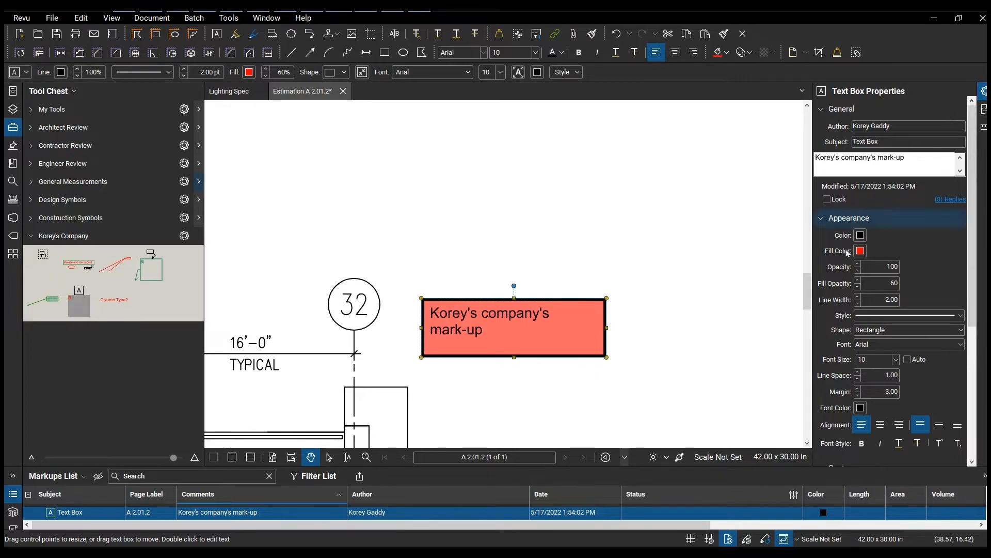
{"action": "right_click", "coordinate": [518, 333]}
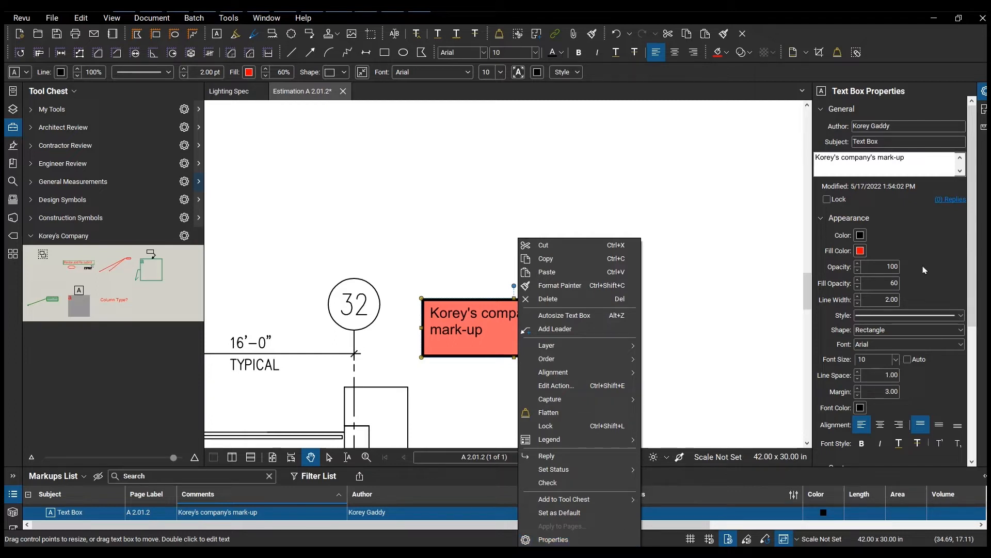
{"action": "left_click", "coordinate": [904, 244]}
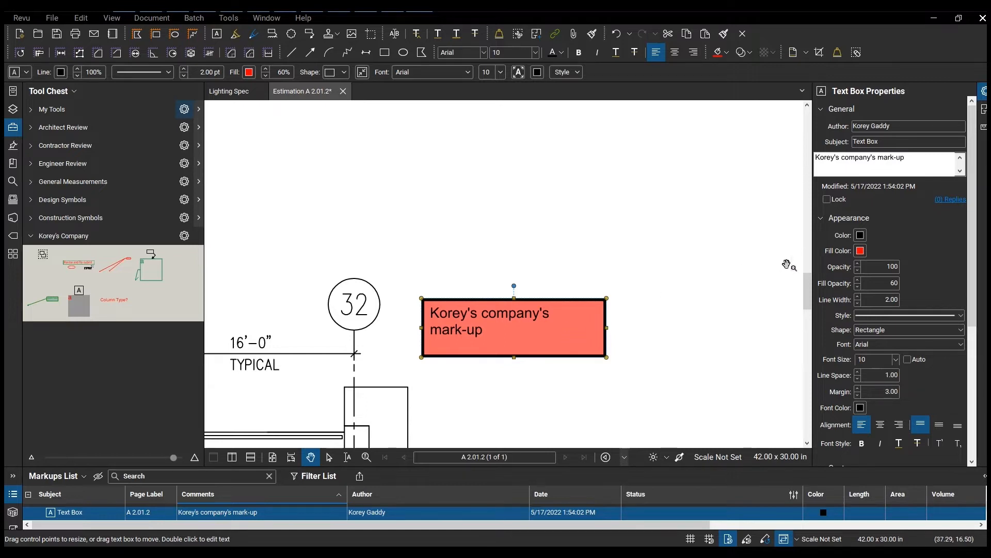
Step: Set both the border color and the fill color of the text box to dark green
{"action": "left_click", "coordinate": [860, 236]}
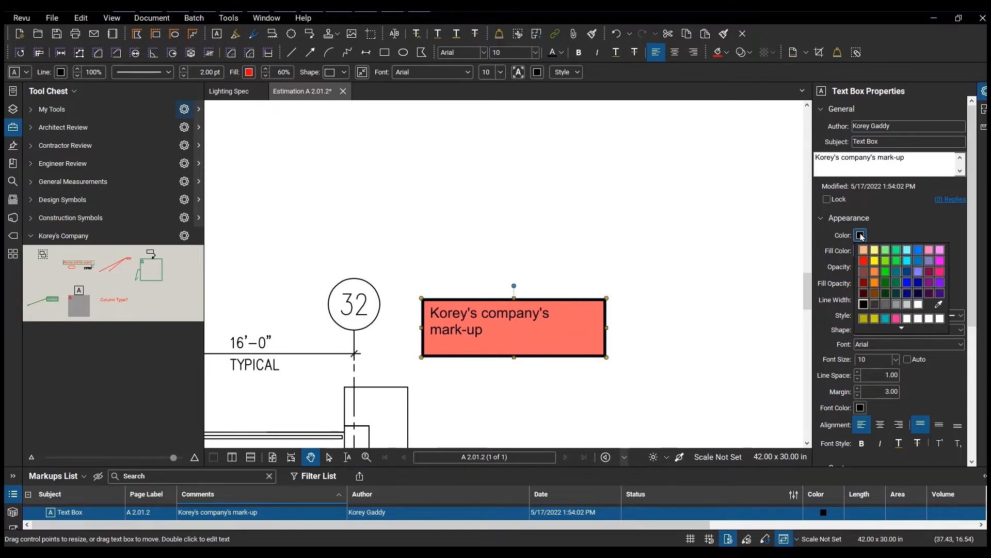
{"action": "left_click", "coordinate": [887, 282]}
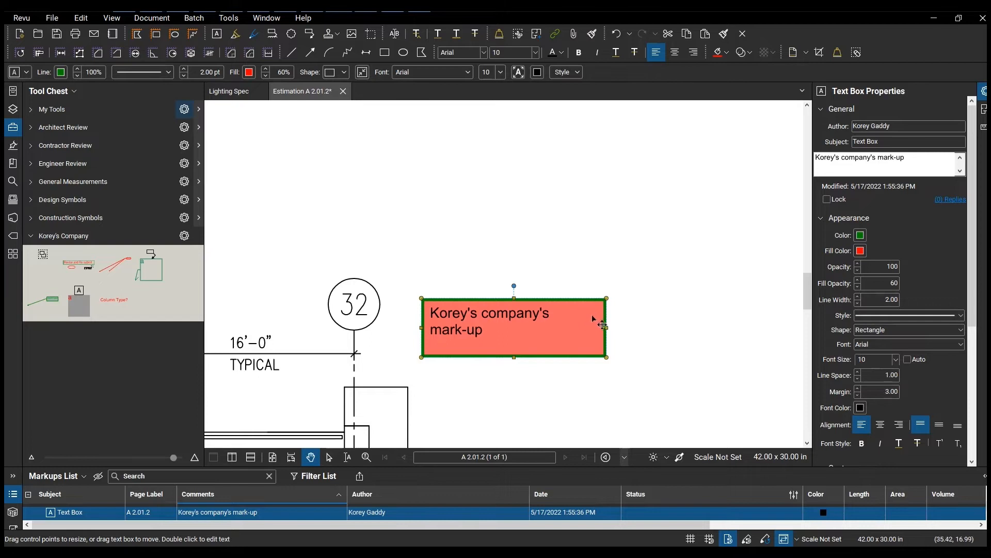
{"action": "left_click", "coordinate": [860, 251]}
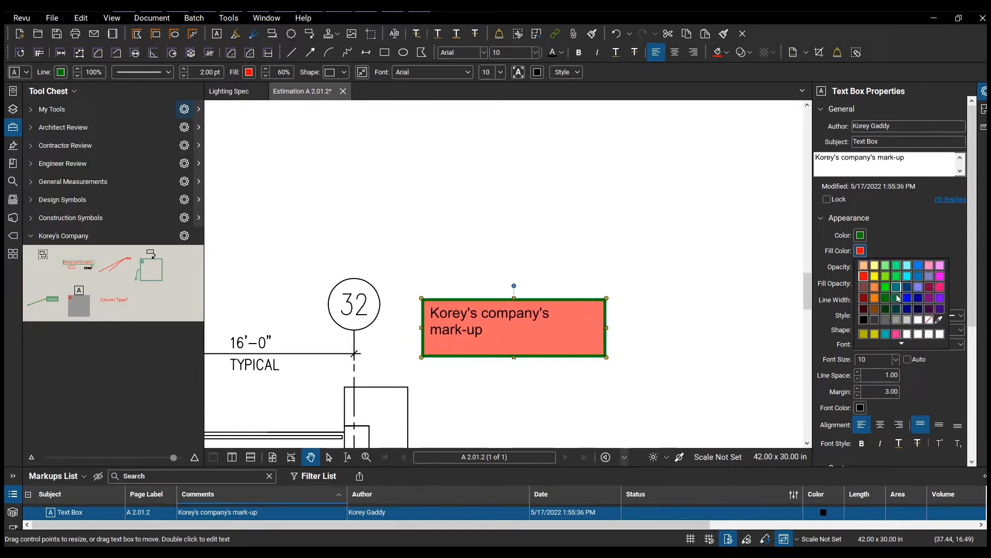
{"action": "left_click", "coordinate": [889, 300]}
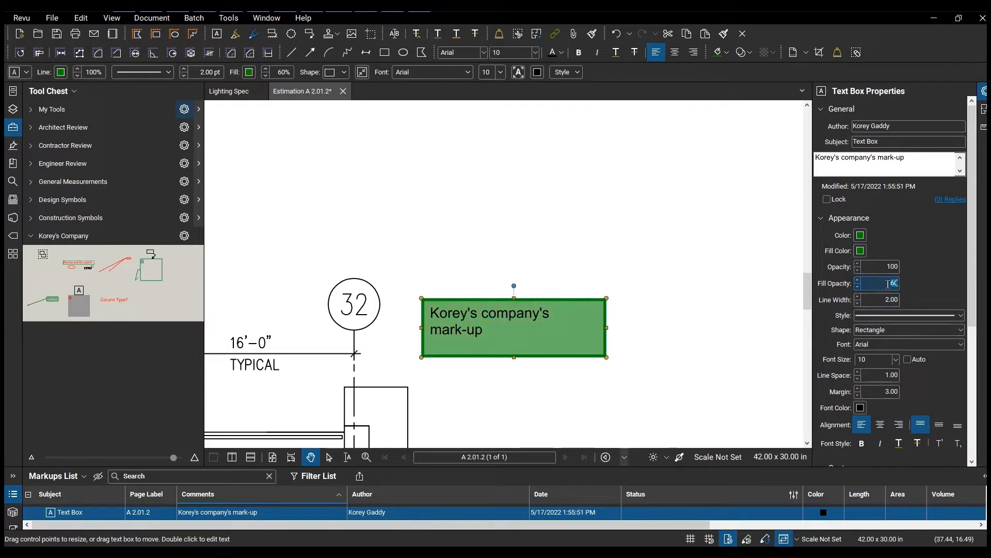
Step: Set the text box's fill opacity to 40 and its font color to red
{"action": "double_click", "coordinate": [899, 291]}
{"action": "key", "text": "Return"}
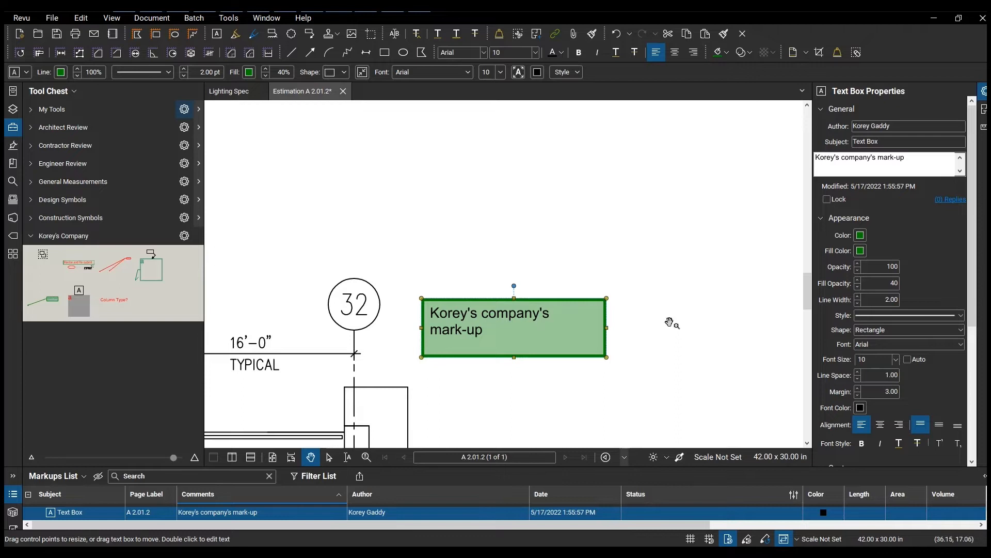
{"action": "left_click", "coordinate": [861, 409]}
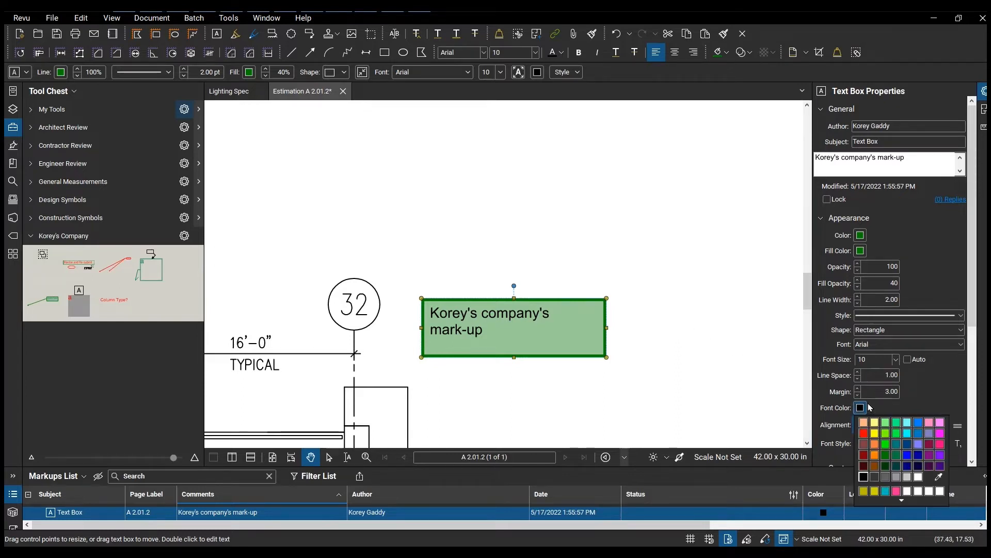
{"action": "left_click", "coordinate": [864, 432]}
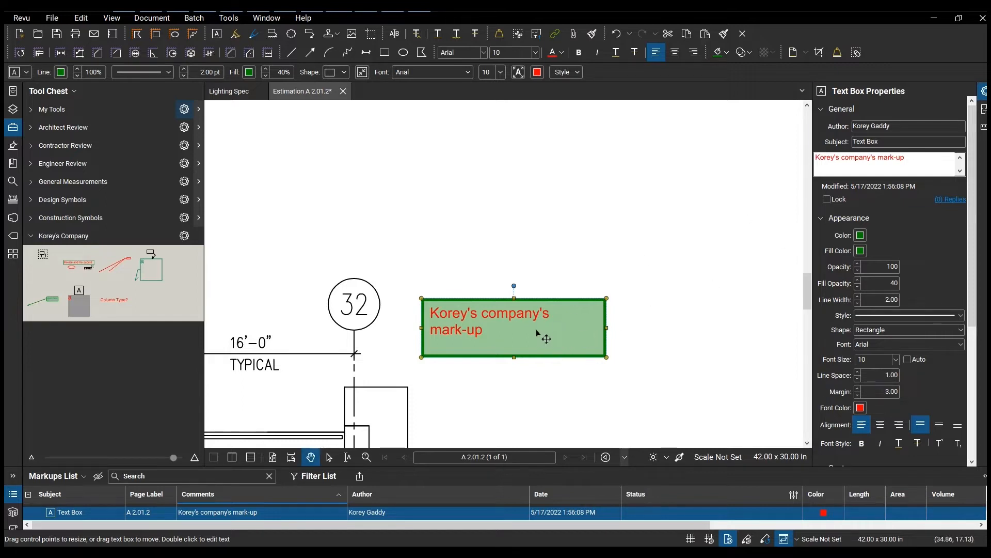
Step: Lower the text box's fill opacity to 20 and readjust it to 25
{"action": "double_click", "coordinate": [890, 283]}
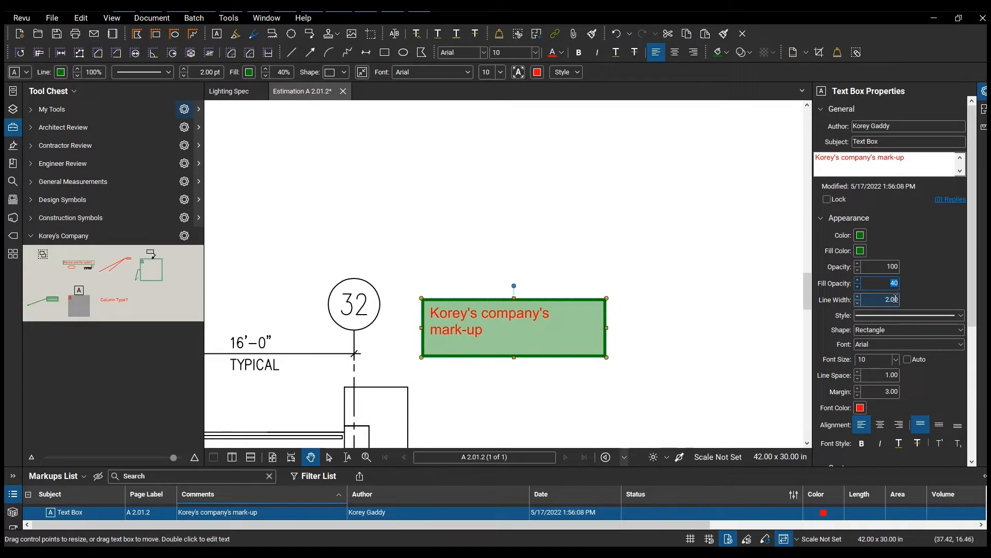
{"action": "key", "text": "Return"}
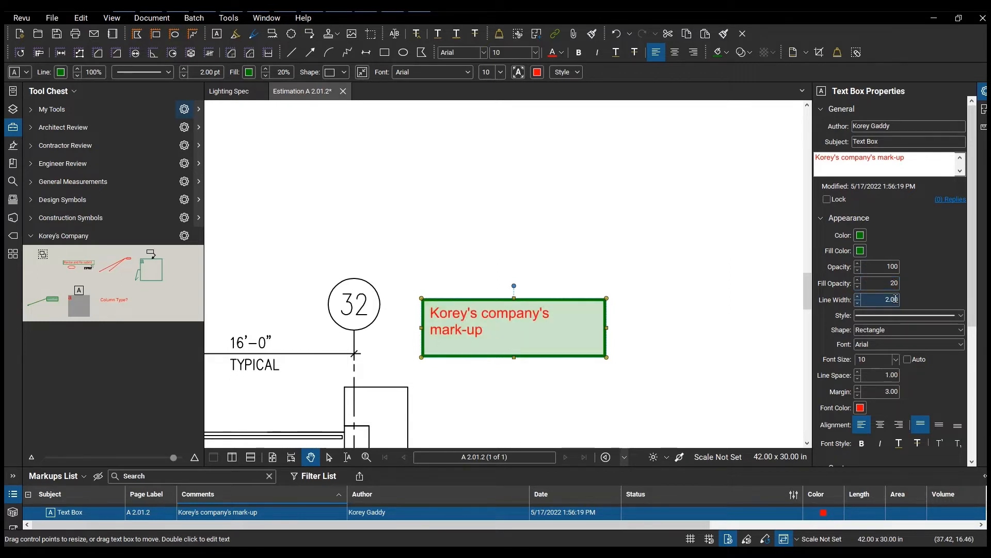
{"action": "double_click", "coordinate": [892, 283]}
{"action": "type", "text": "25"}
{"action": "key", "text": "Return"}
Step: Try the Dashed 1 line style on the text box border and restore the Solid style
{"action": "double_click", "coordinate": [876, 303]}
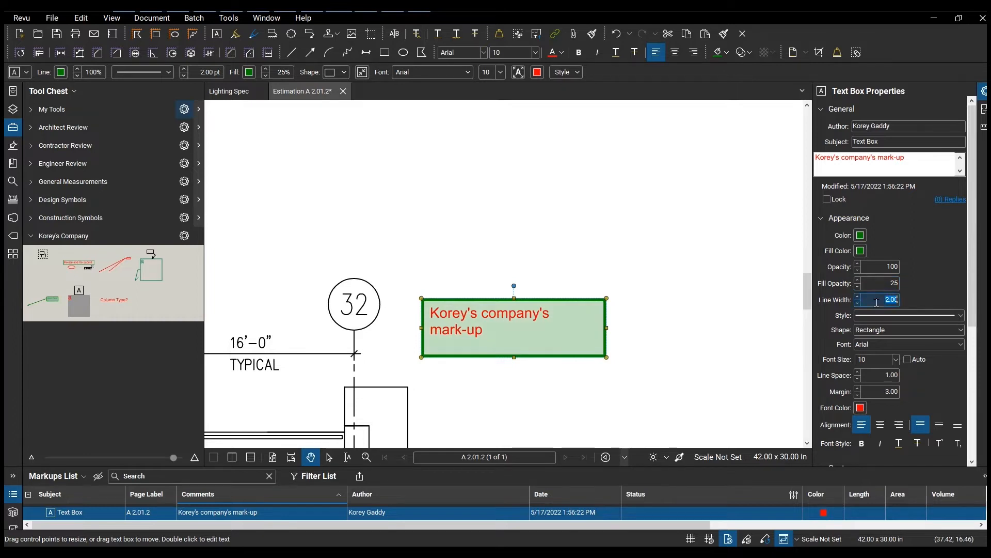
{"action": "left_click", "coordinate": [907, 316]}
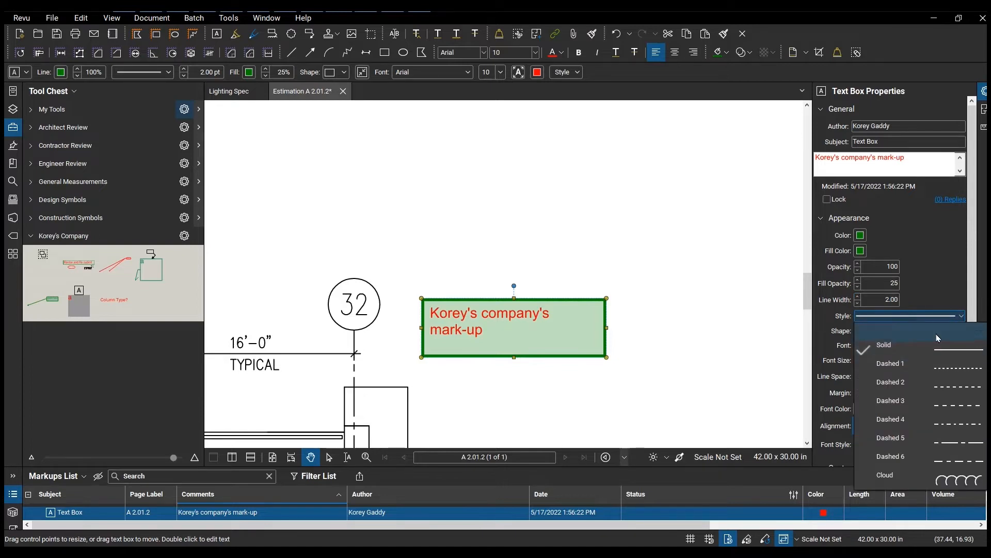
{"action": "left_click", "coordinate": [948, 368]}
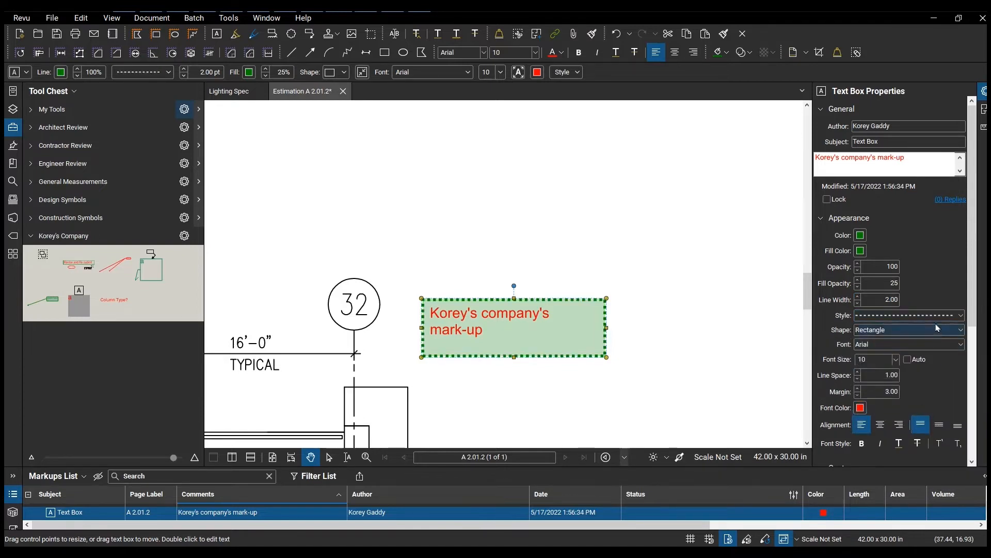
{"action": "left_click", "coordinate": [937, 319]}
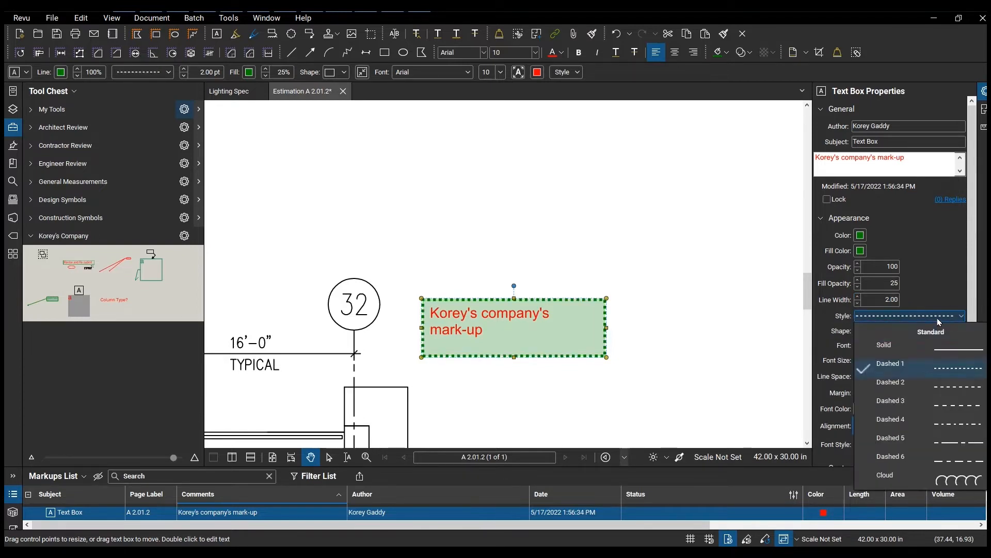
{"action": "left_click", "coordinate": [917, 345]}
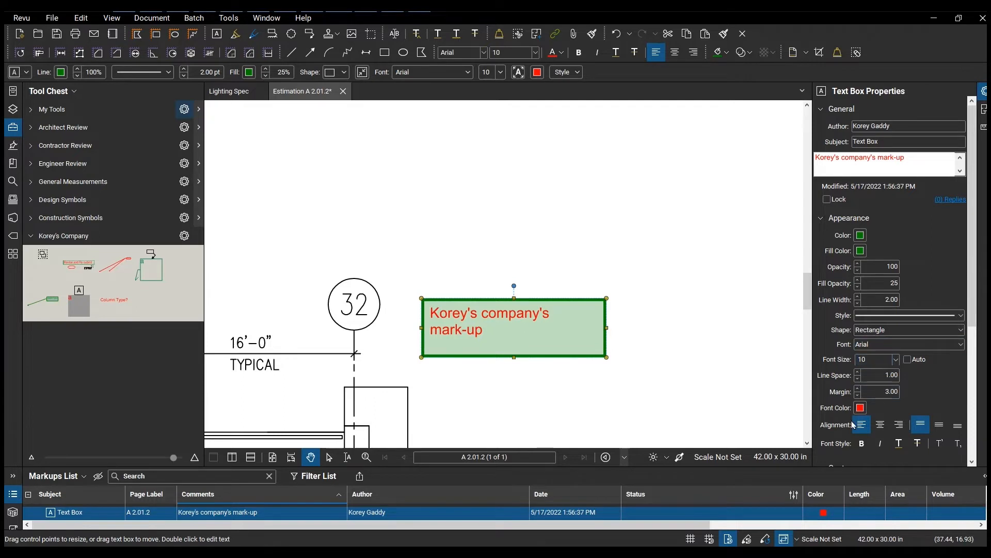
Step: Add the formatted text box to the company's custom tool set in the Tool Chest
{"action": "scroll", "coordinate": [886, 361], "scroll_direction": "down", "scroll_amount": 2}
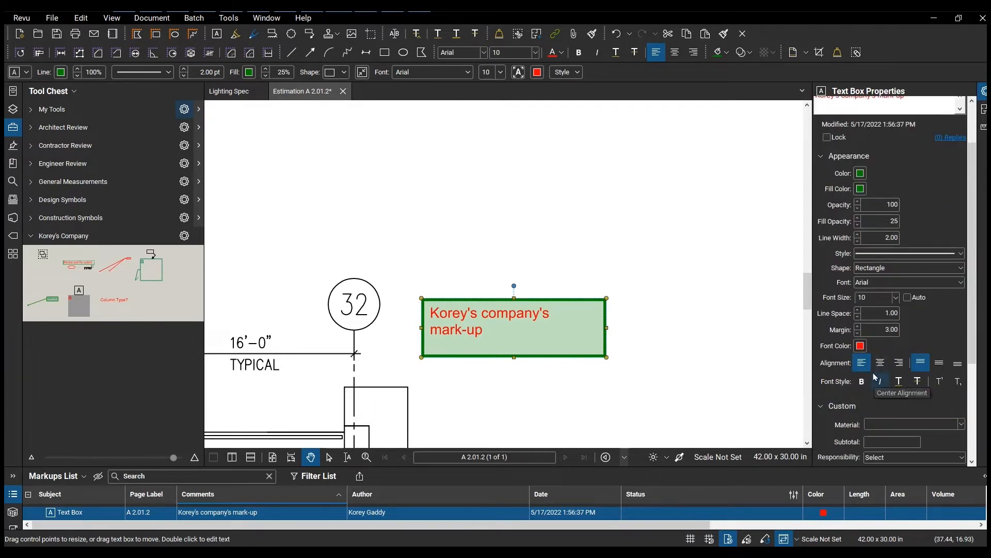
{"action": "scroll", "coordinate": [876, 377], "scroll_direction": "down", "scroll_amount": 5}
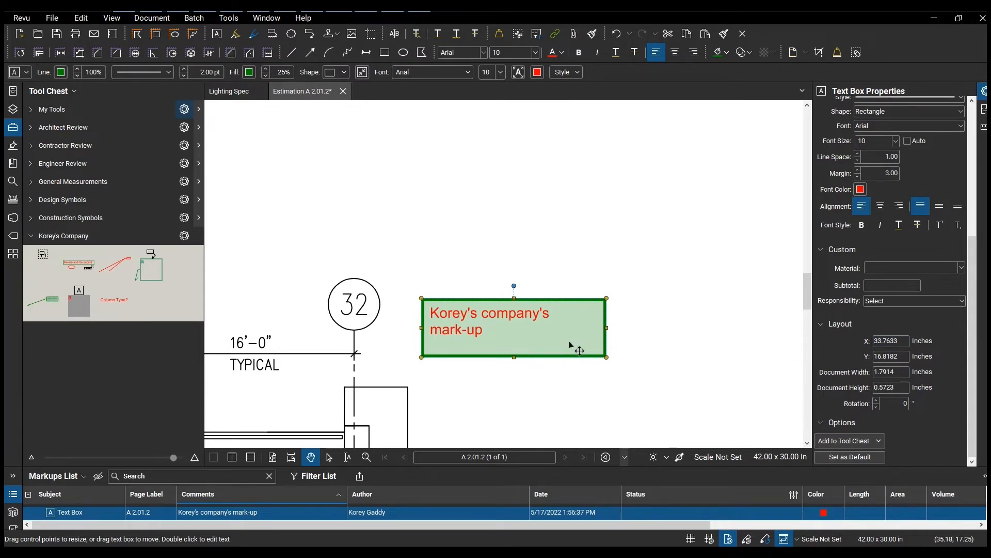
{"action": "right_click", "coordinate": [551, 331]}
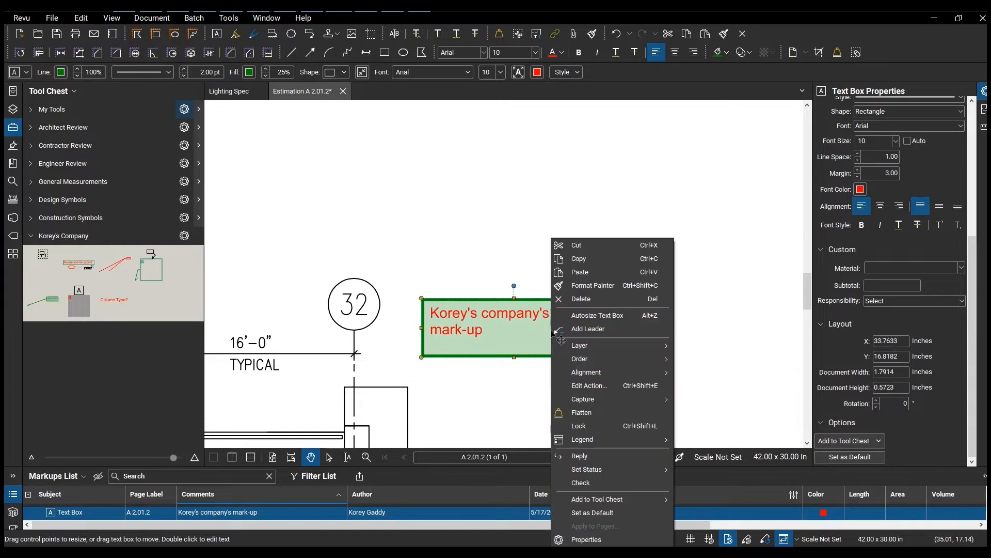
{"action": "mouse_move", "coordinate": [668, 499]}
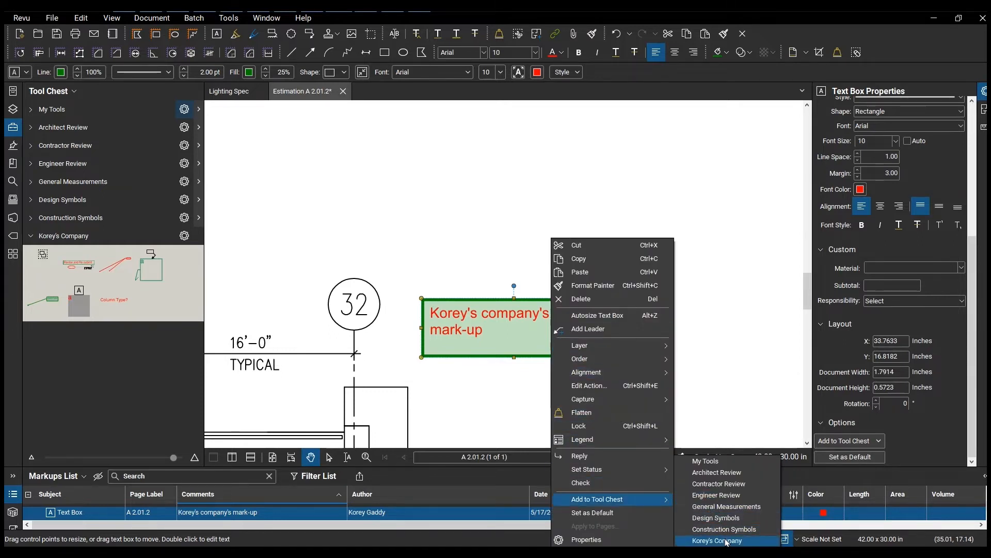
{"action": "left_click", "coordinate": [912, 437]}
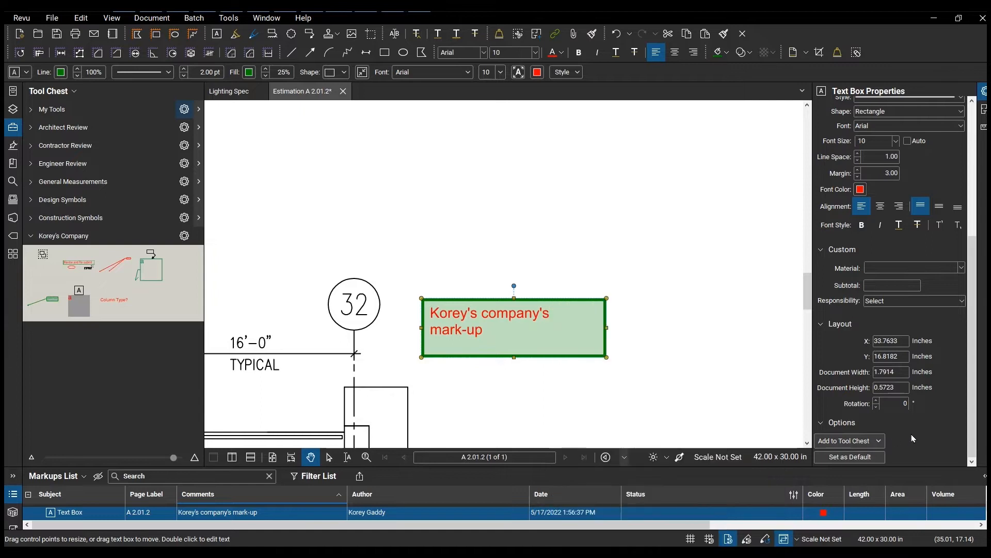
{"action": "left_click", "coordinate": [877, 445]}
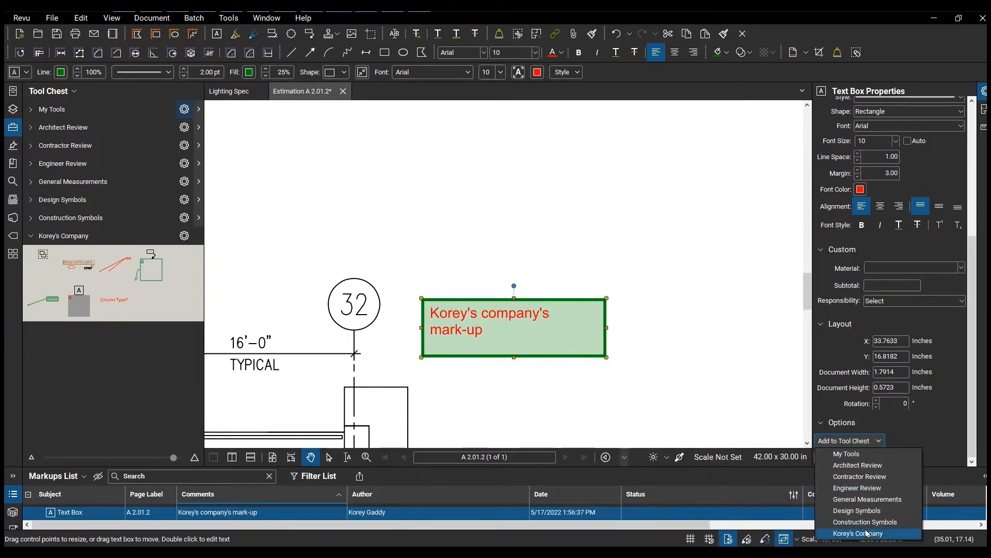
{"action": "left_click", "coordinate": [867, 533]}
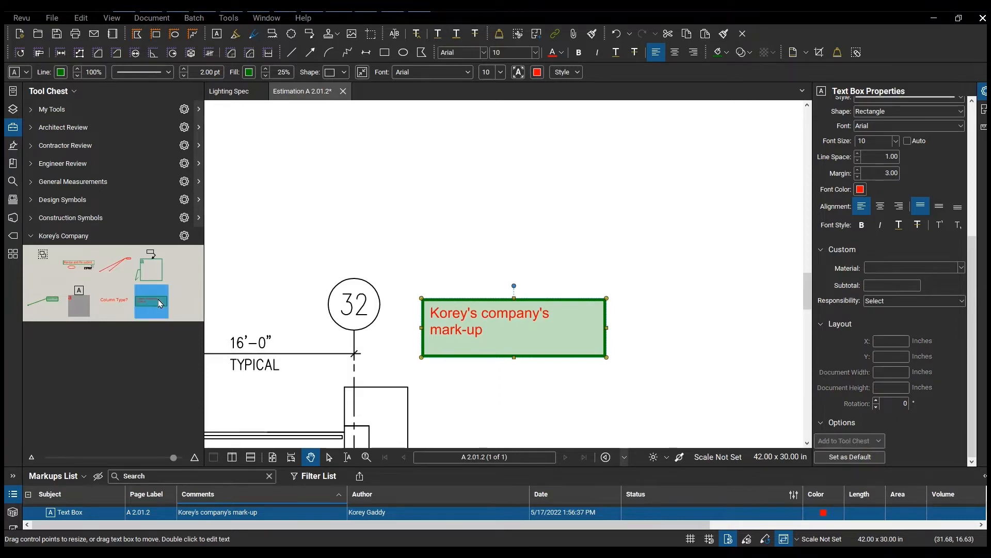
{"action": "right_click", "coordinate": [159, 303]}
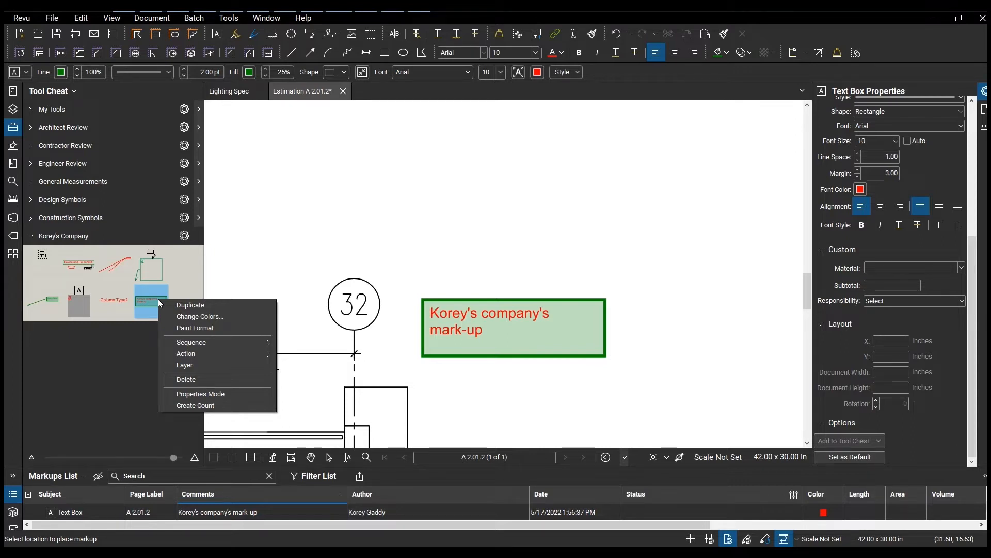
{"action": "left_click", "coordinate": [152, 309]}
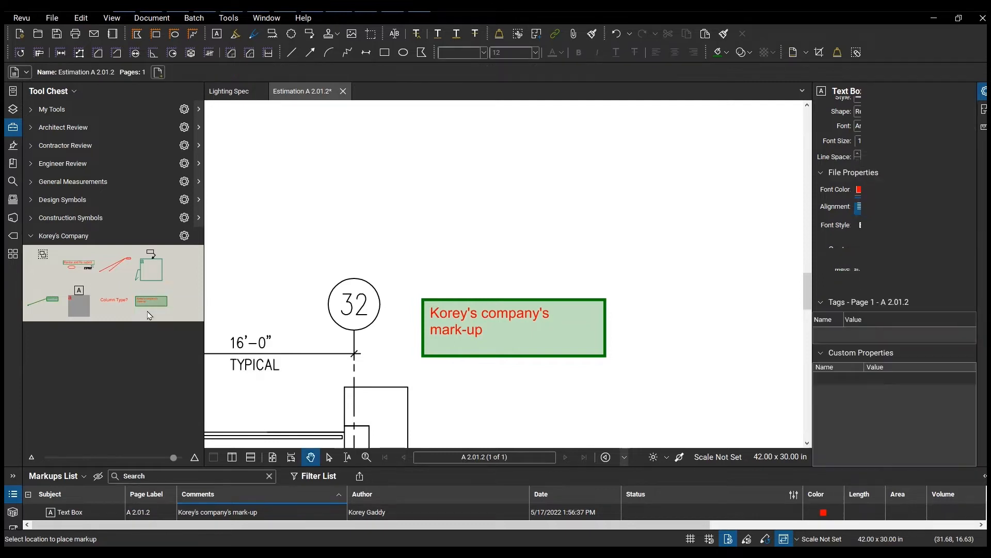
Step: Place a copy of the saved green text box tool on the drawing directly above the original markup
{"action": "left_click", "coordinate": [151, 308]}
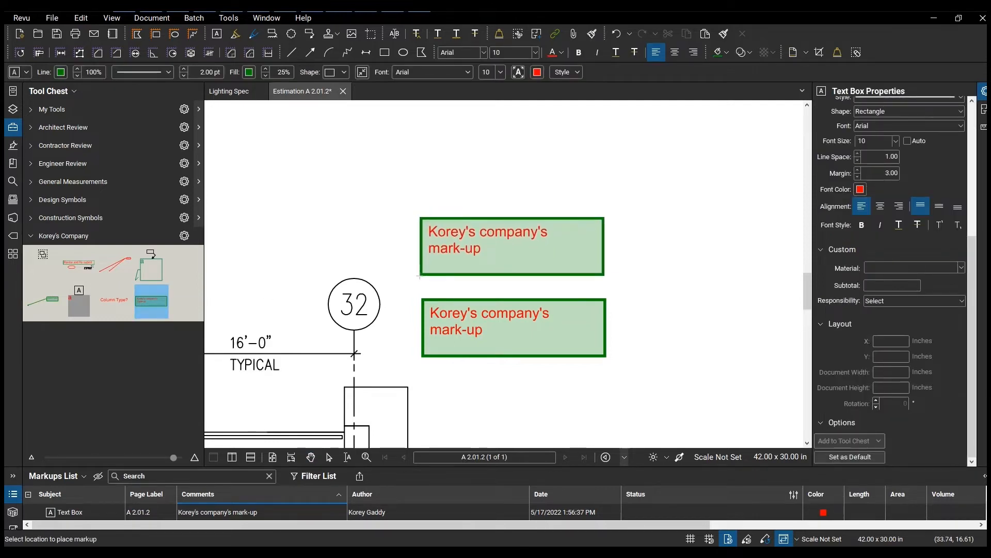
{"action": "left_click", "coordinate": [419, 277]}
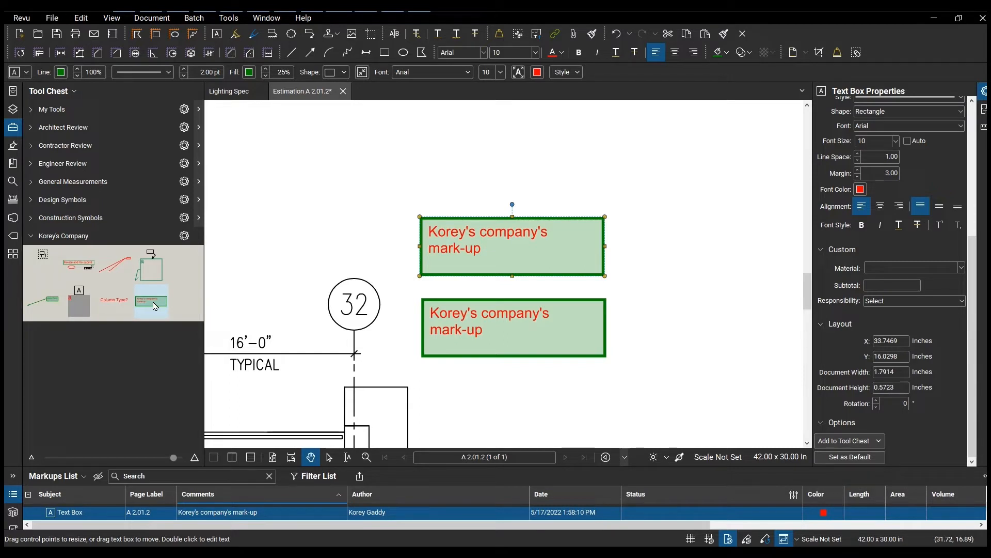
Step: Switch the saved text box tool to Properties Mode and place a new box about 1.66 by 0.45 in, labelled as the company's custom text box
{"action": "right_click", "coordinate": [154, 306]}
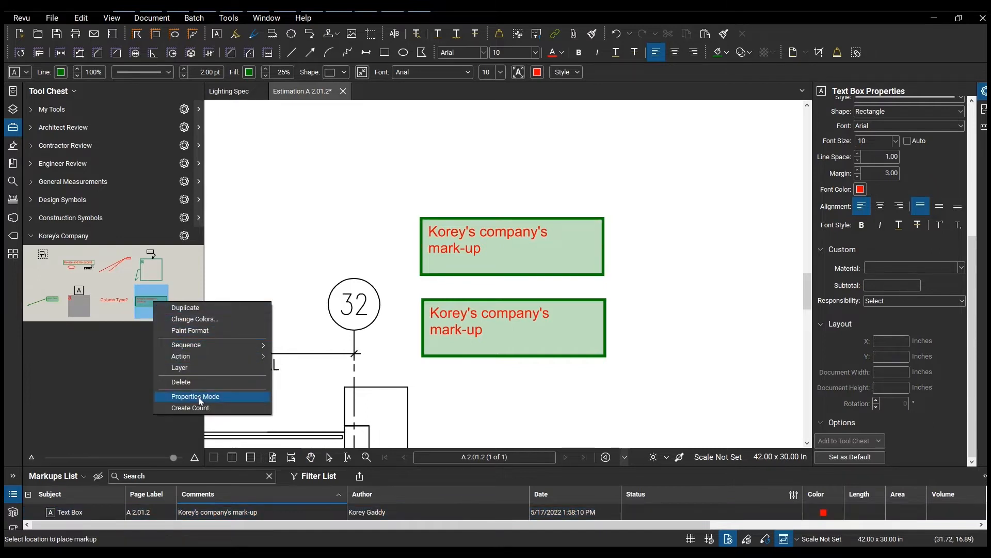
{"action": "left_click", "coordinate": [200, 400]}
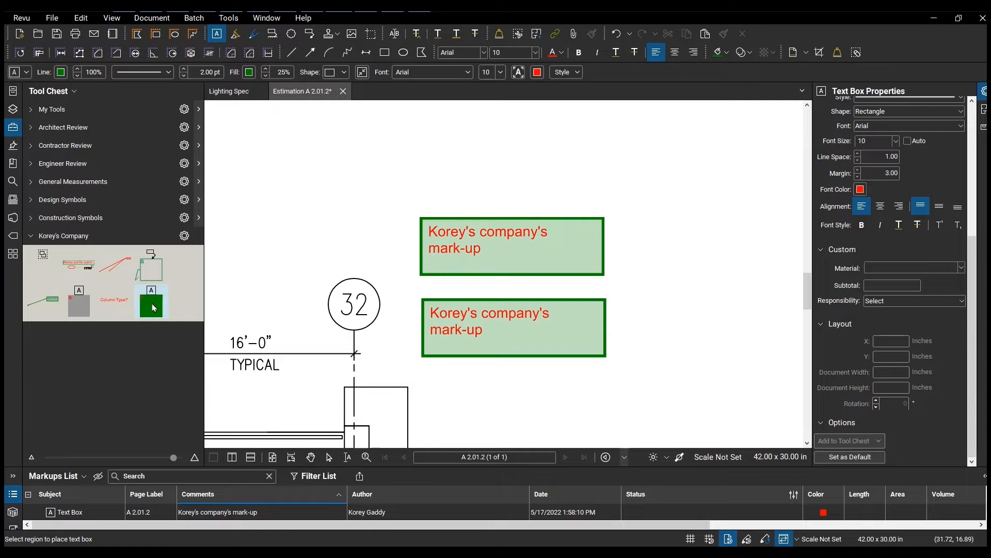
{"action": "left_click", "coordinate": [152, 308]}
{"action": "left_click_drag", "start_coordinate": [417, 147], "coordinate": [589, 193]}
{"action": "type", "text": "Korey's company's custom text box"}
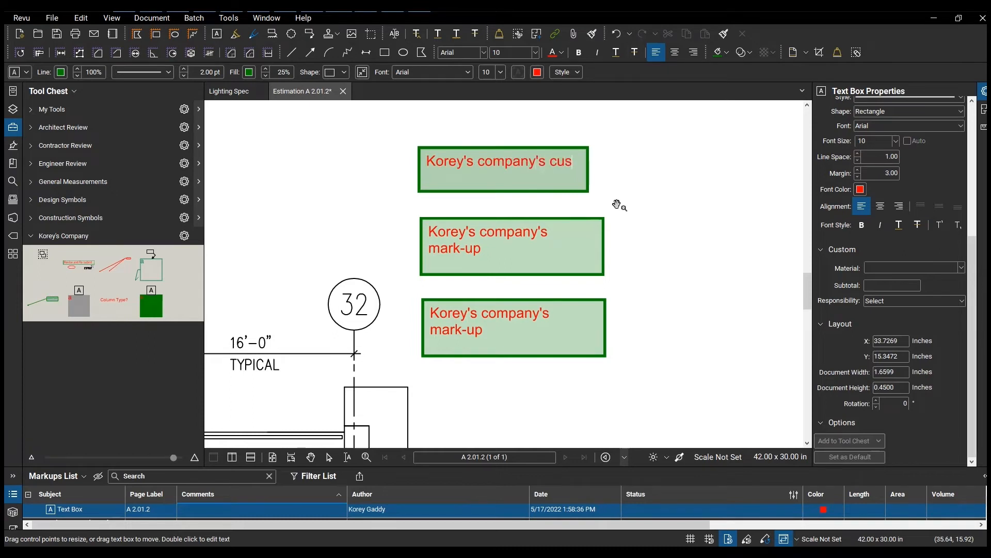
{"action": "key", "text": "Escape"}
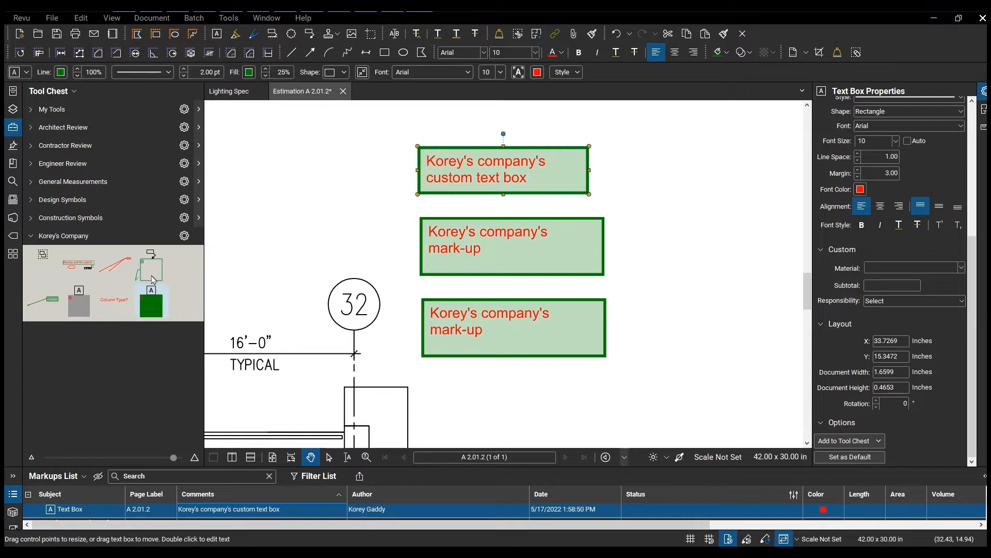
Step: Display the company's custom tool set in Detail view and look through its tools
{"action": "left_click", "coordinate": [184, 236]}
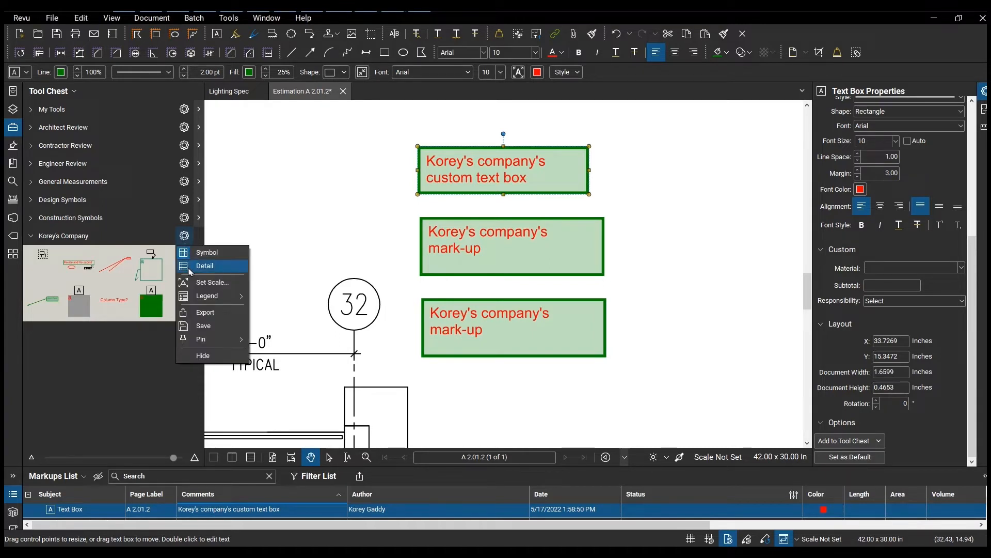
{"action": "left_click", "coordinate": [204, 266]}
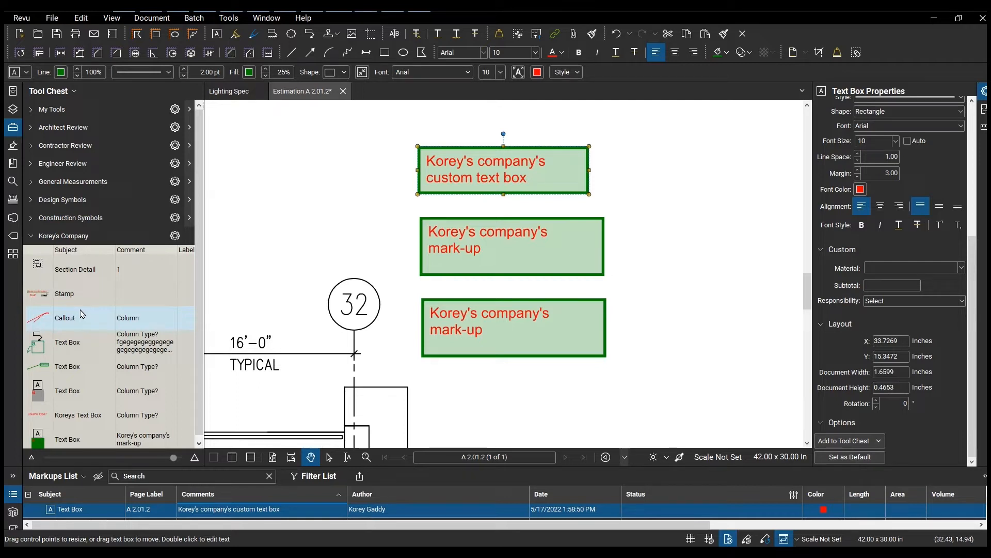
{"action": "scroll", "coordinate": [82, 314], "scroll_direction": "down", "scroll_amount": 1}
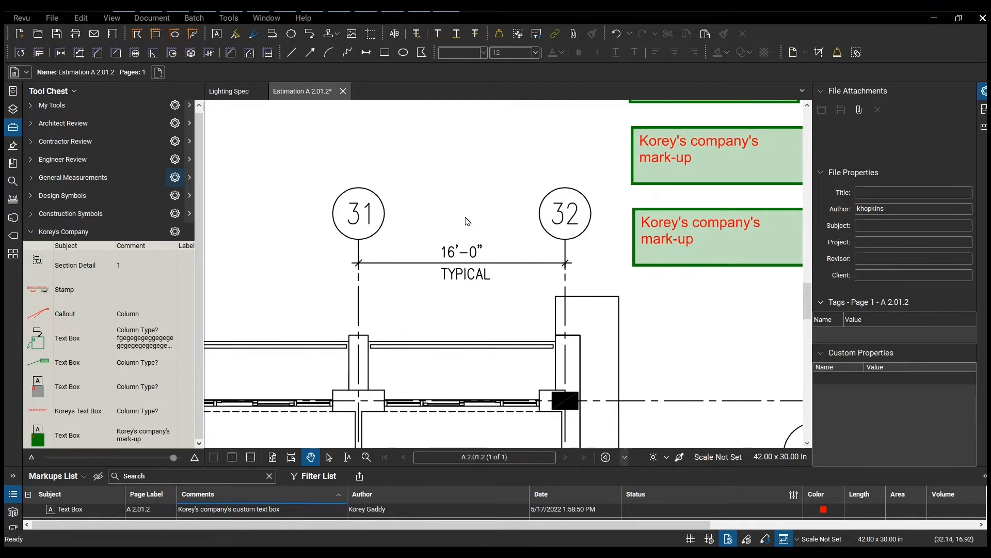
Step: Draw a Length measurement along the dimension line between grid bubbles 31 and 32
{"action": "left_click", "coordinate": [229, 20]}
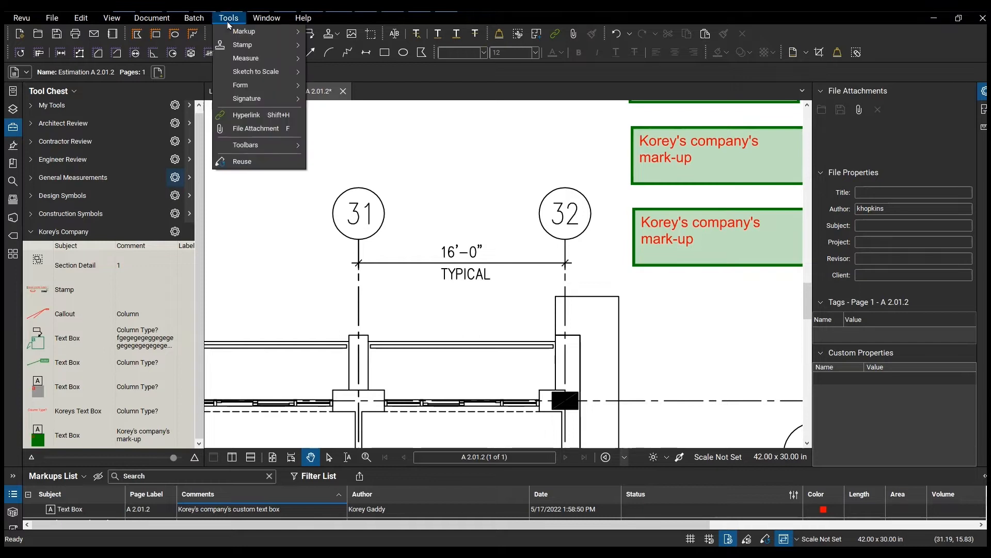
{"action": "mouse_move", "coordinate": [264, 60]}
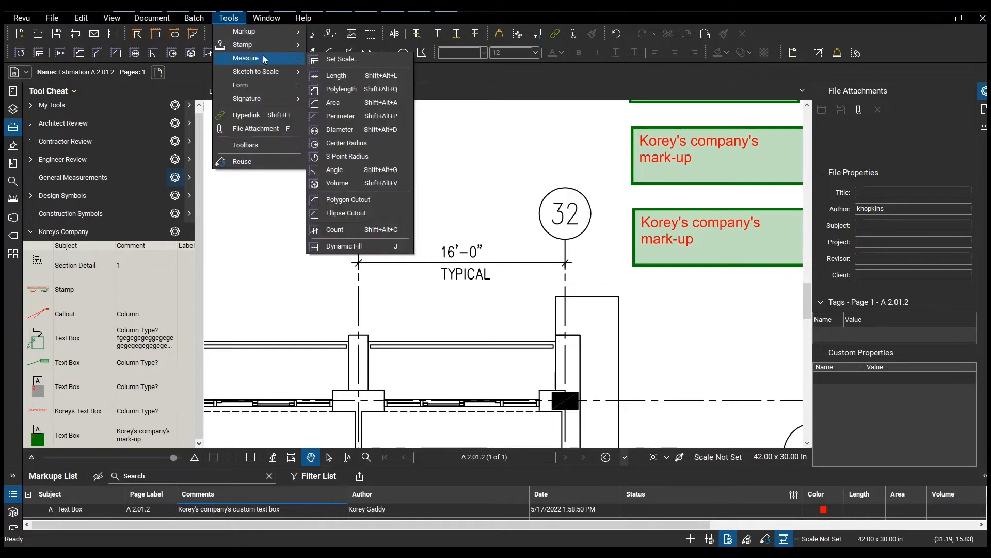
{"action": "left_click", "coordinate": [336, 77]}
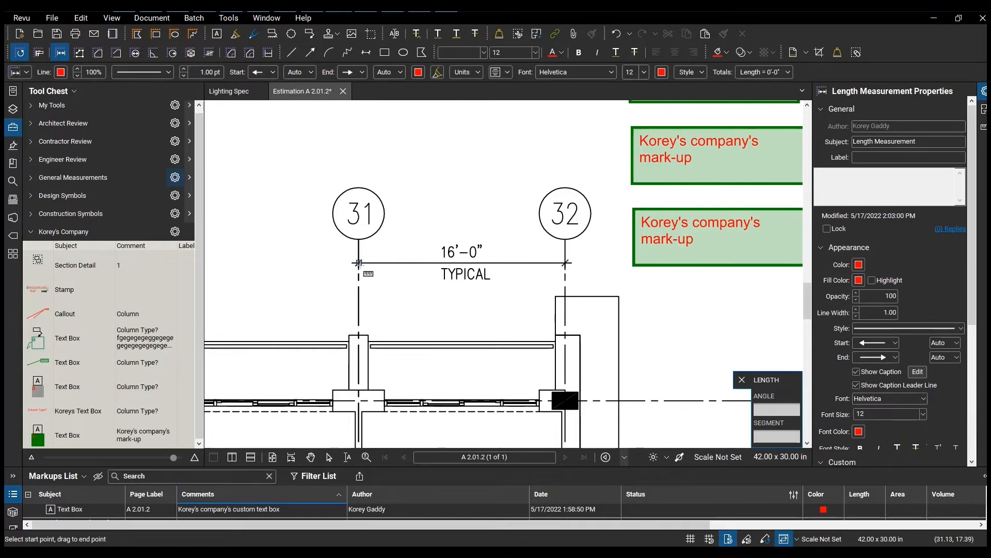
{"action": "left_click", "coordinate": [359, 263]}
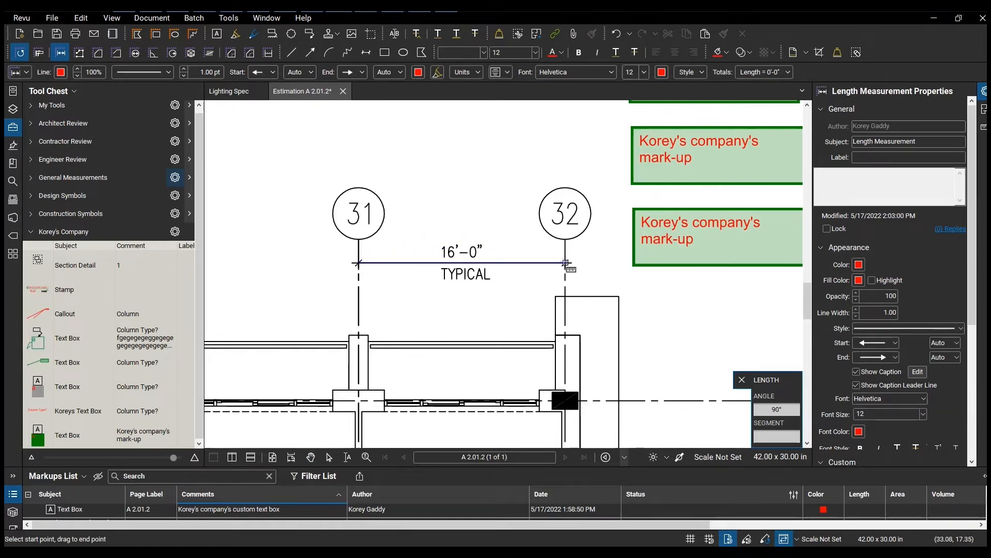
{"action": "left_click", "coordinate": [566, 263]}
{"action": "left_click_drag", "start_coordinate": [498, 196], "coordinate": [483, 55]}
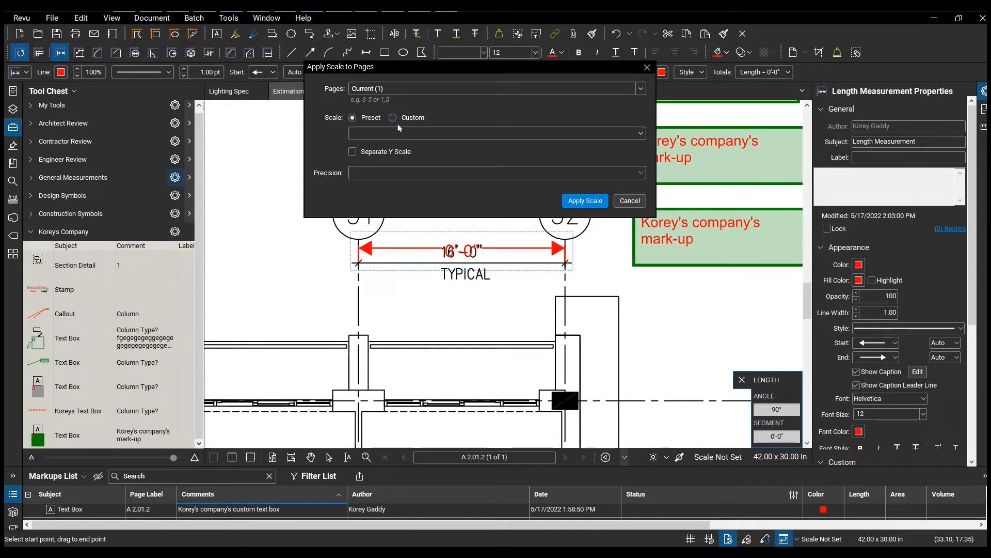
{"action": "left_click", "coordinate": [637, 139]}
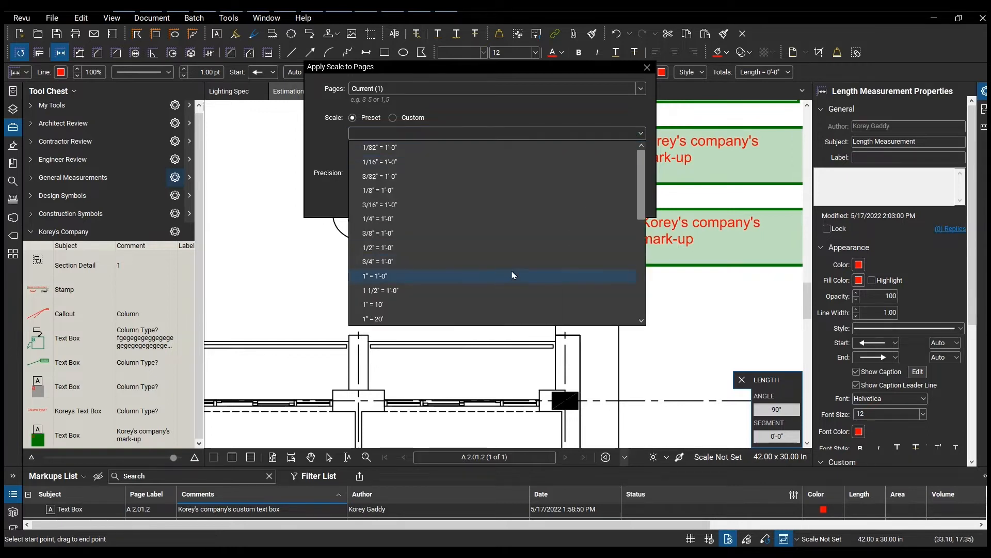
{"action": "scroll", "coordinate": [437, 318], "scroll_direction": "down", "scroll_amount": 2}
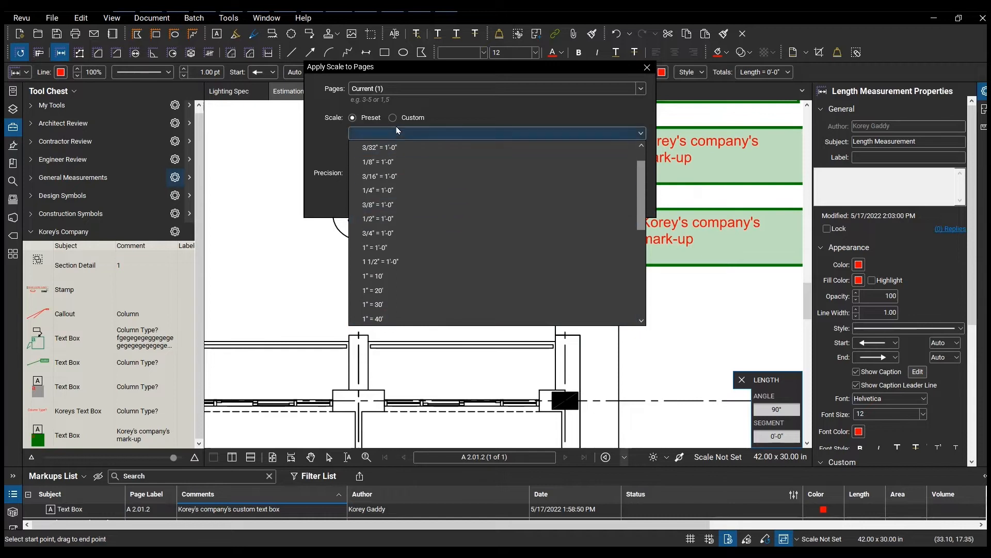
{"action": "left_click", "coordinate": [447, 121]}
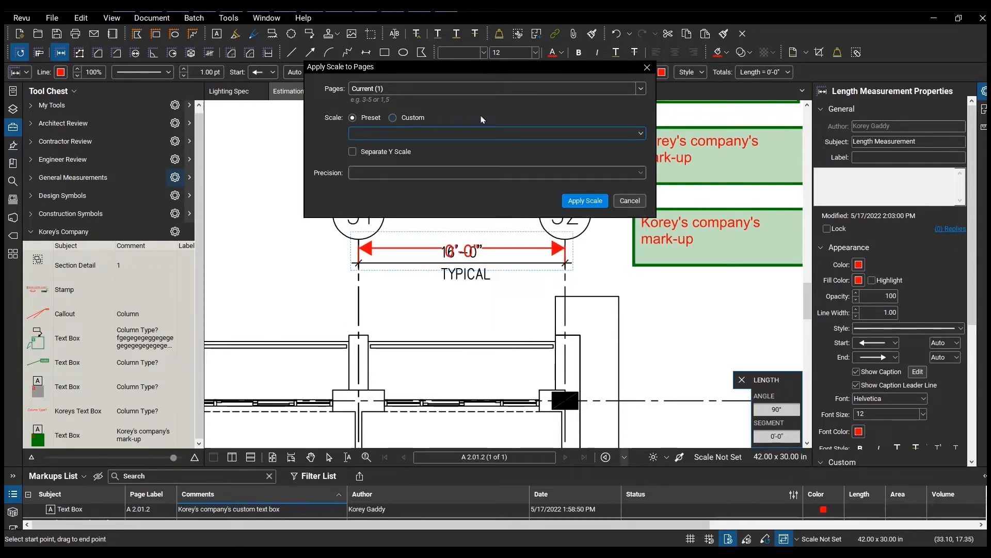
Step: Calibrate a custom scale for the current page from the dimension line between grids 31 and 32, entering 16 ft, and apply it
{"action": "left_click", "coordinate": [409, 121]}
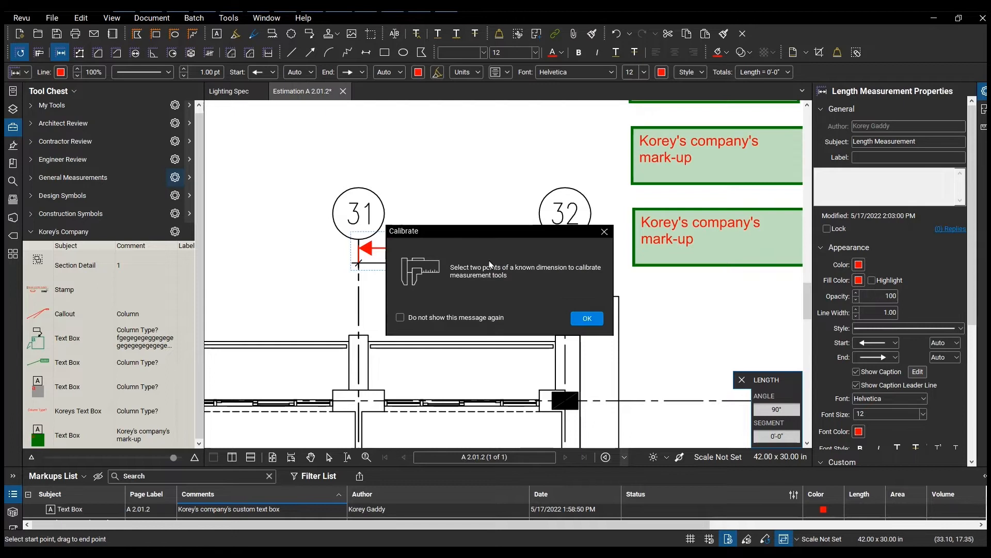
{"action": "left_click", "coordinate": [589, 320]}
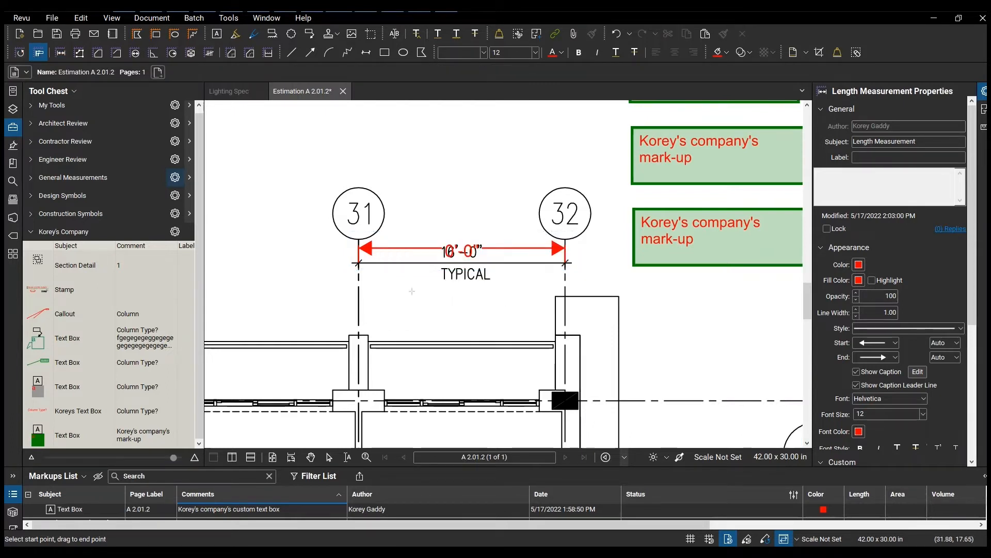
{"action": "left_click_drag", "start_coordinate": [359, 262], "coordinate": [566, 262]}
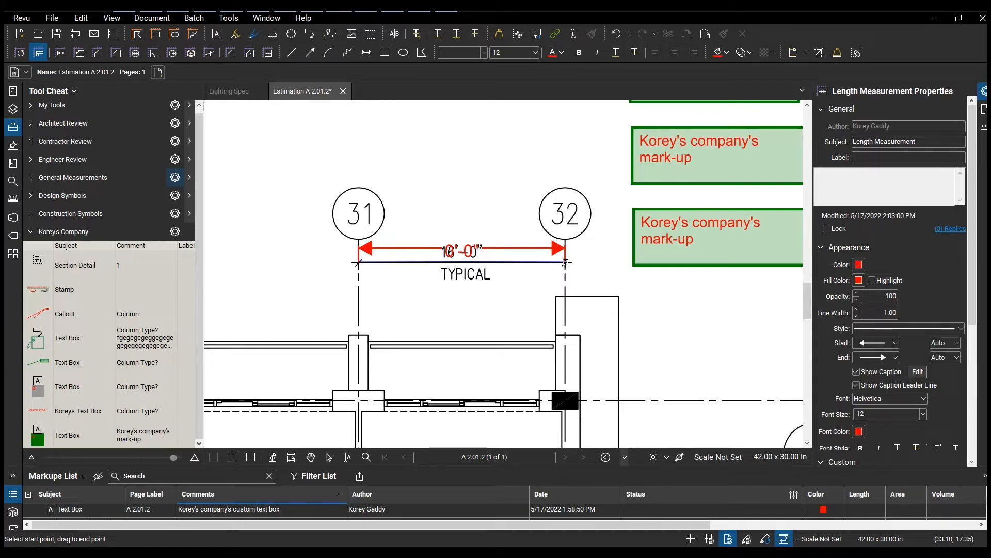
{"action": "left_click_drag", "start_coordinate": [566, 262], "coordinate": [565, 262]}
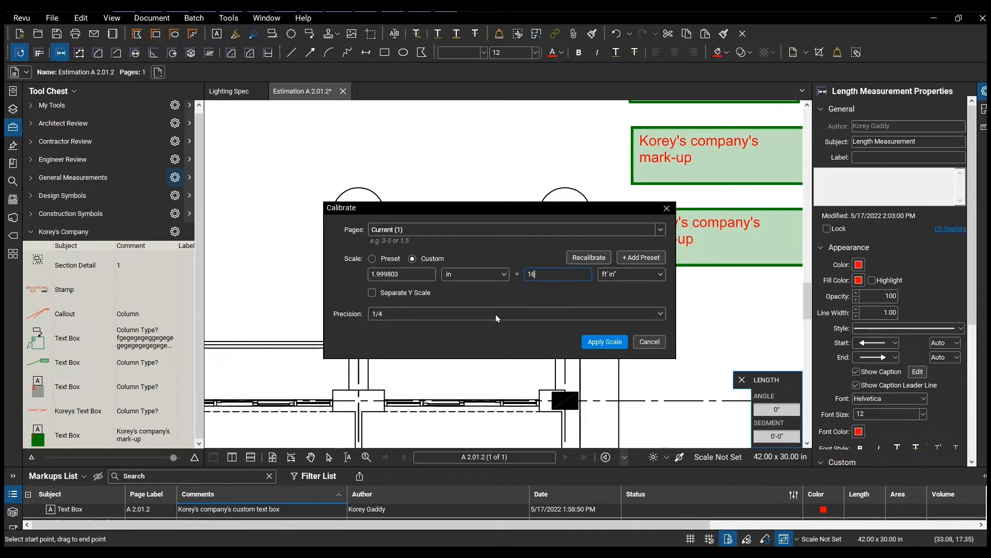
{"action": "left_click", "coordinate": [605, 342]}
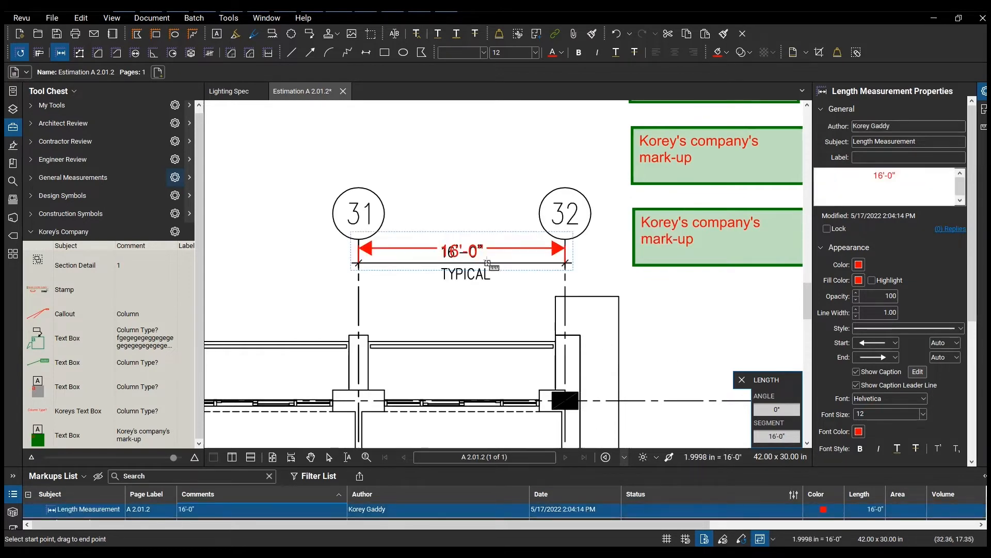
{"action": "scroll", "coordinate": [452, 253], "scroll_direction": "up", "scroll_amount": 2}
{"action": "scroll", "coordinate": [453, 253], "scroll_direction": "up", "scroll_amount": 3}
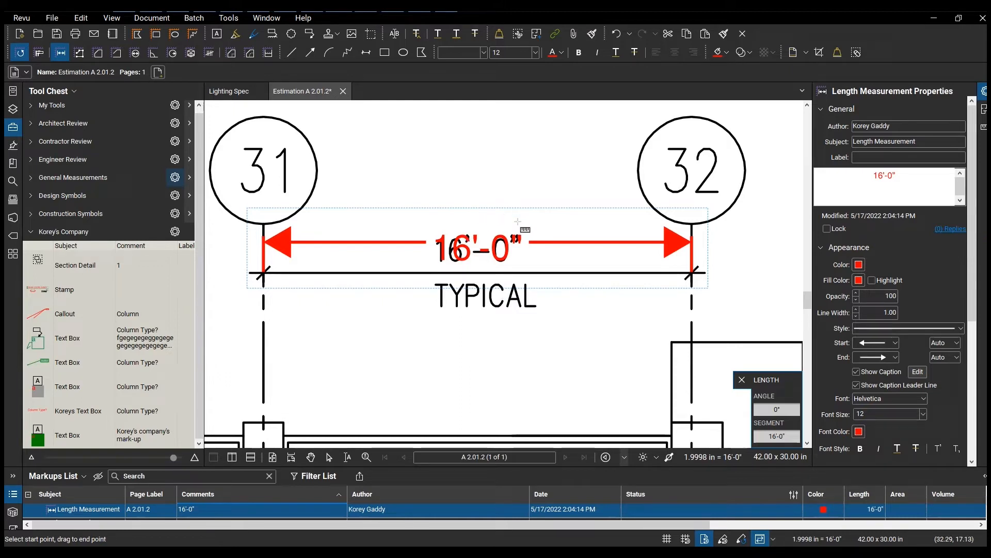
{"action": "key", "text": "Escape"}
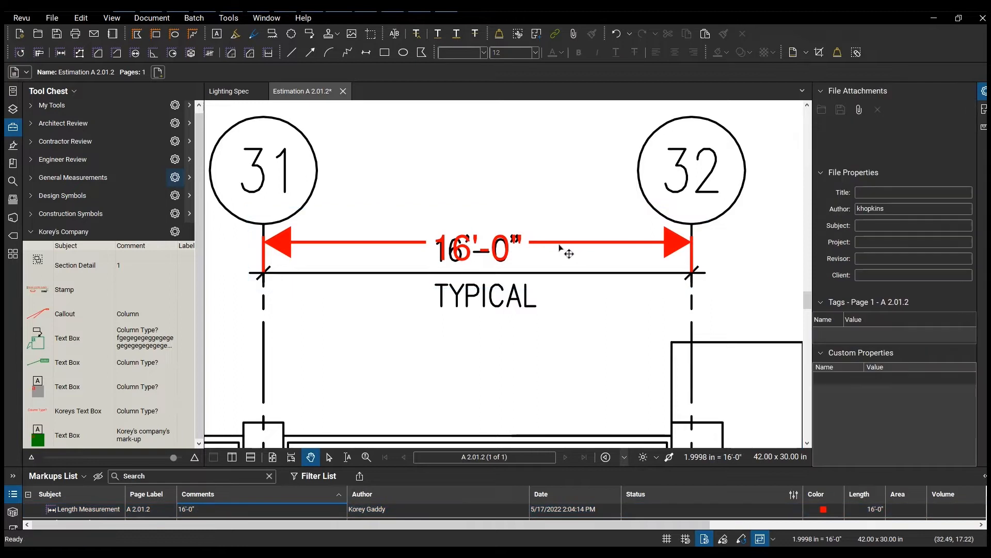
Step: Set the line color, fill color and font color of the length measurement between grids 31 and 32 to dark green
{"action": "left_click", "coordinate": [626, 242]}
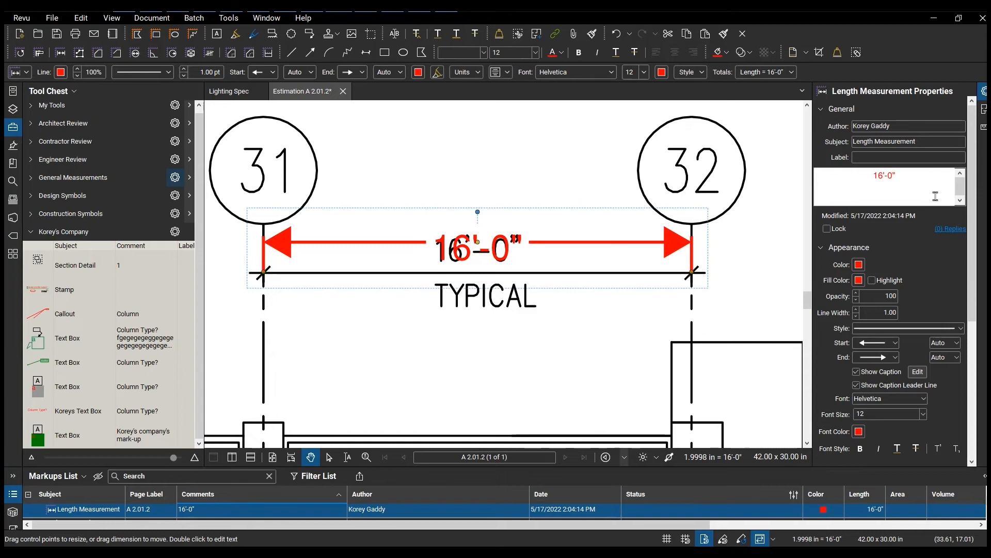
{"action": "left_click_drag", "start_coordinate": [812, 199], "coordinate": [751, 202]}
{"action": "left_click", "coordinate": [796, 264]}
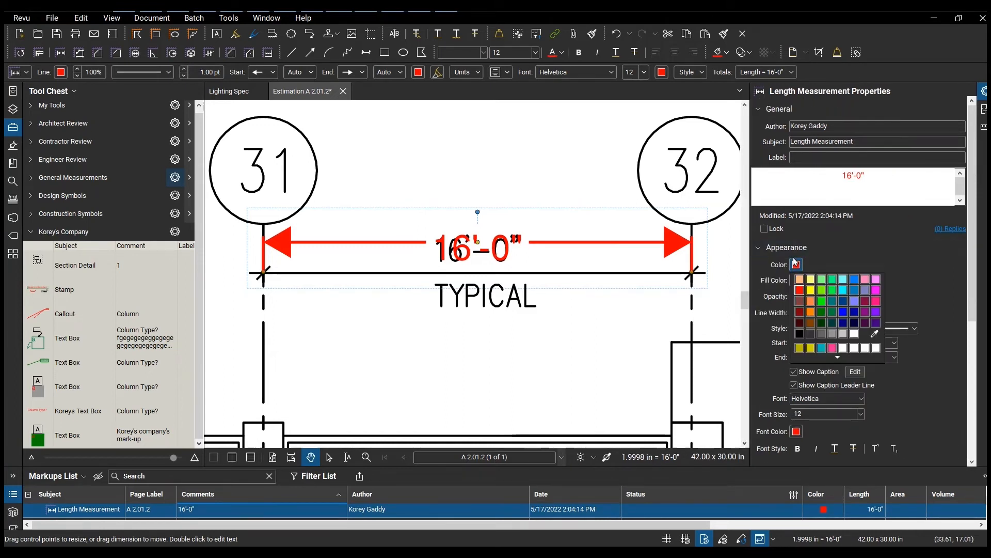
{"action": "left_click", "coordinate": [822, 313]}
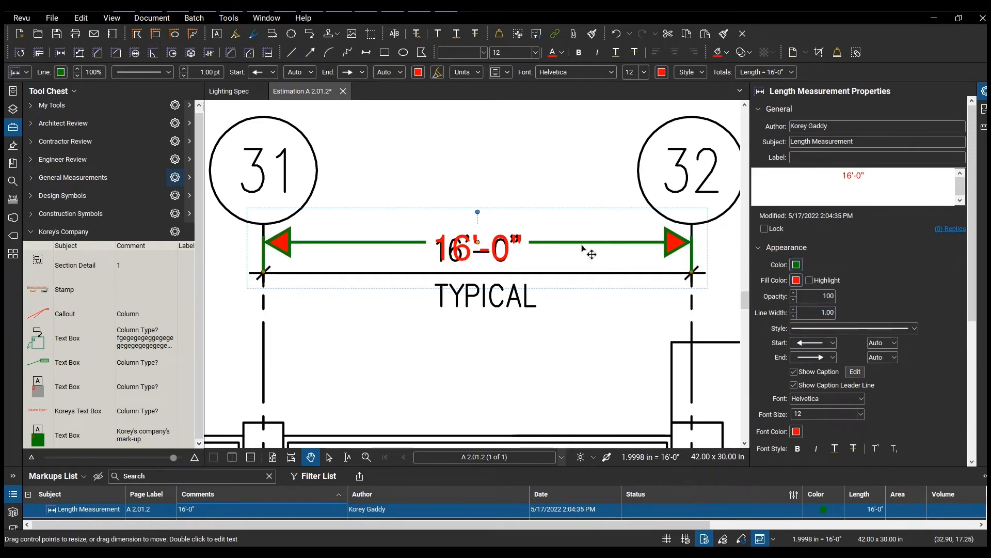
{"action": "left_click", "coordinate": [797, 280]}
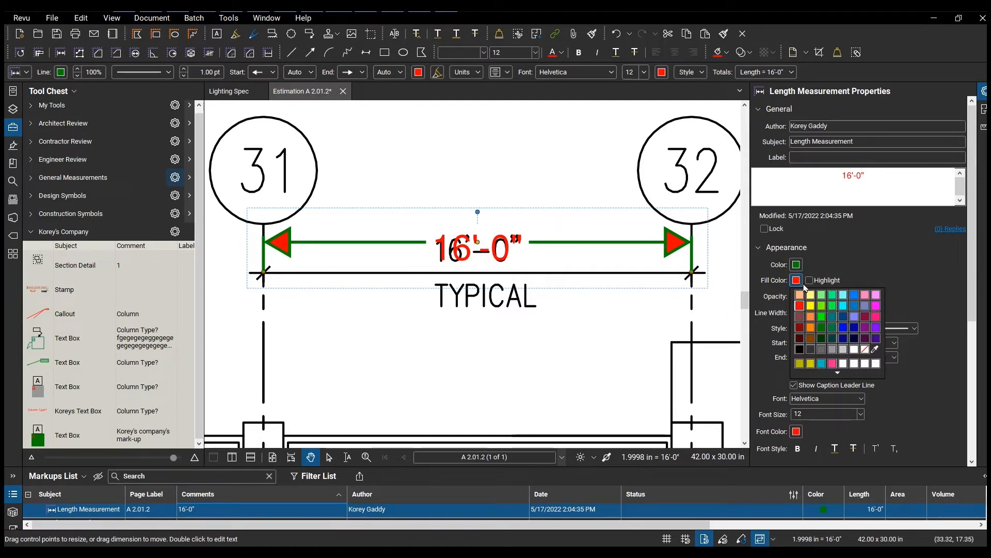
{"action": "left_click", "coordinate": [822, 328]}
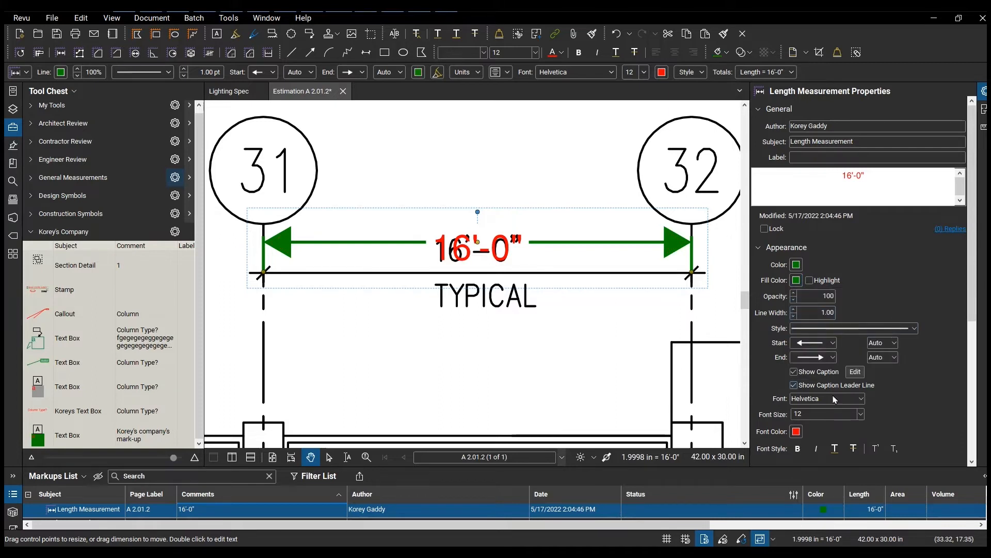
{"action": "left_click", "coordinate": [798, 431]}
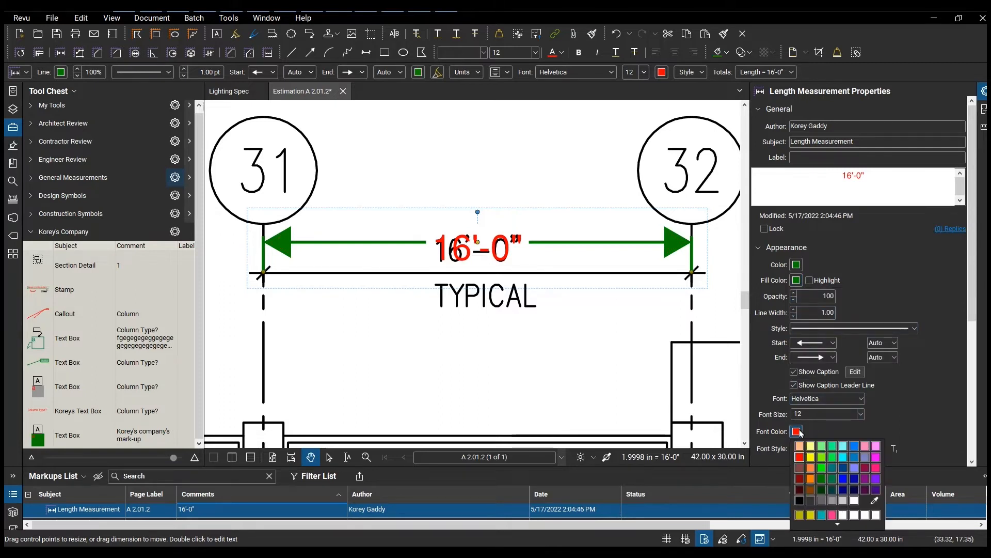
{"action": "left_click", "coordinate": [822, 479]}
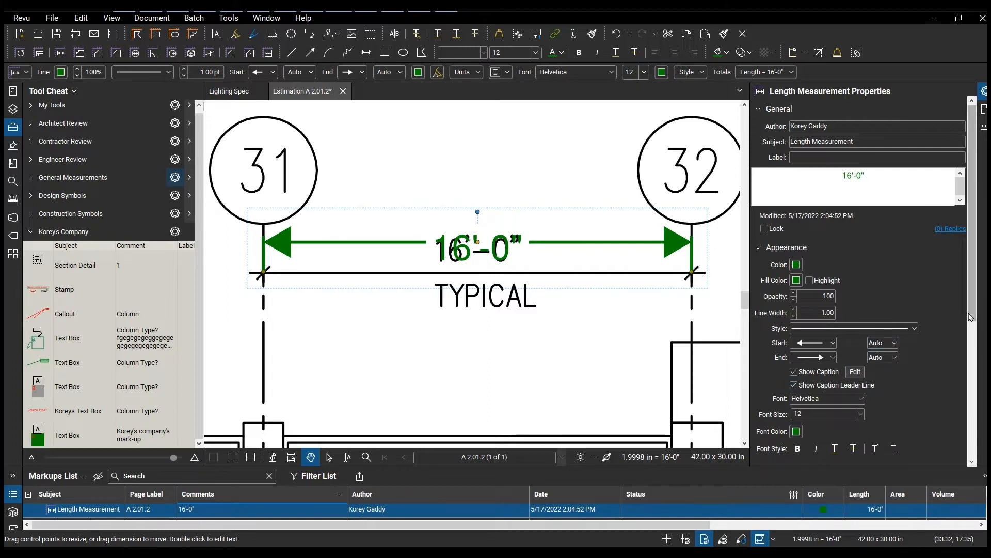
Step: Set the start and end of the length measurement between grids 31 and 32 to open arrowheads, and toggle its caption off and on
{"action": "scroll", "coordinate": [919, 335], "scroll_direction": "down", "scroll_amount": 2}
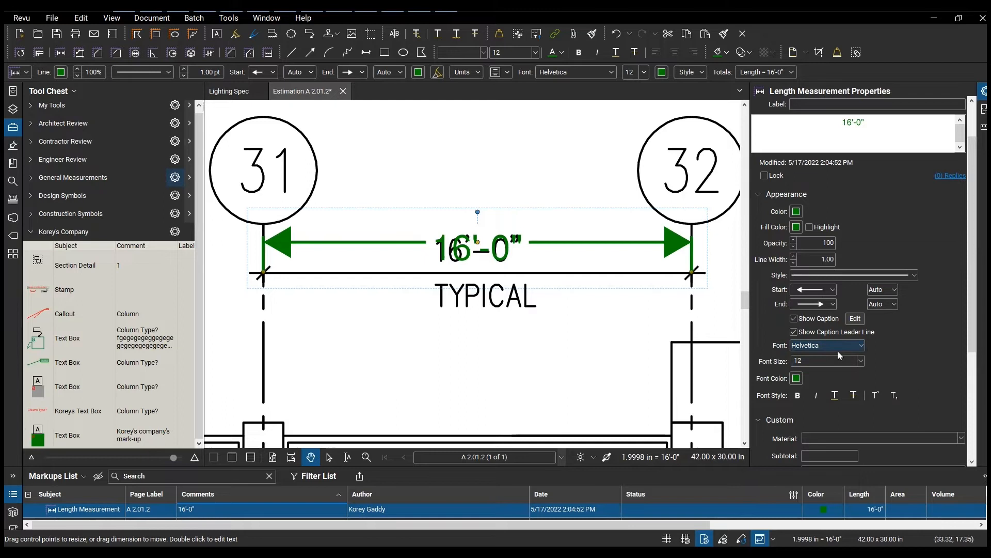
{"action": "left_click", "coordinate": [833, 295]}
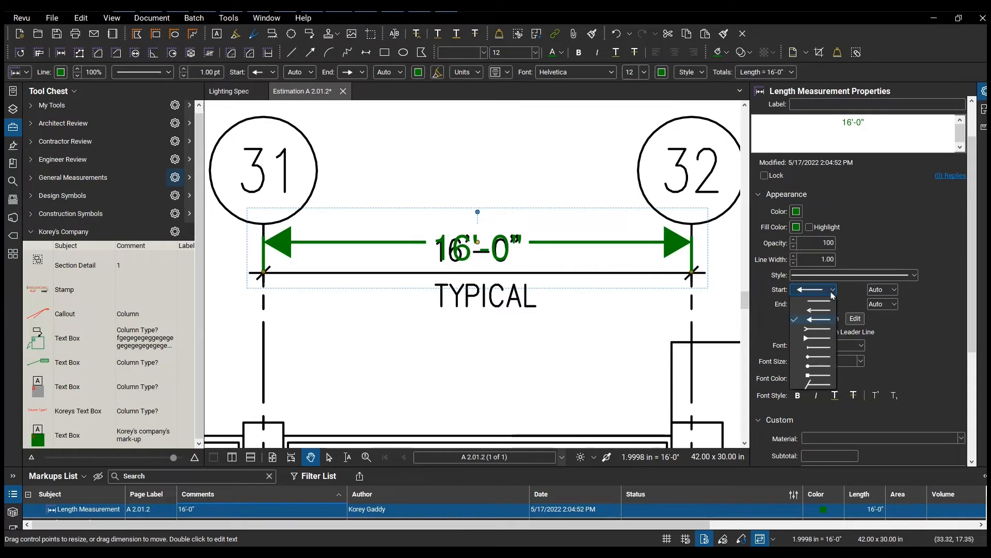
{"action": "left_click", "coordinate": [821, 311]}
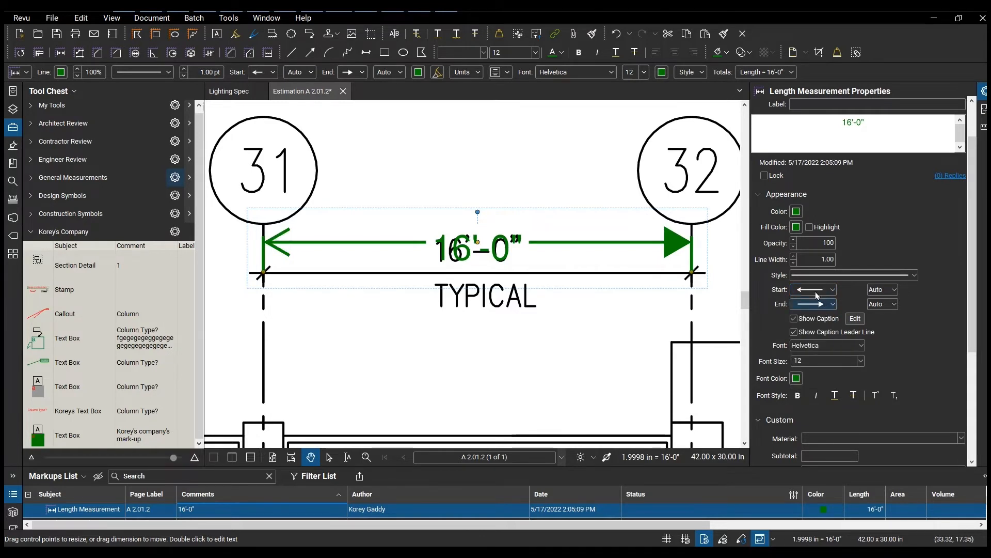
{"action": "left_click", "coordinate": [834, 304]}
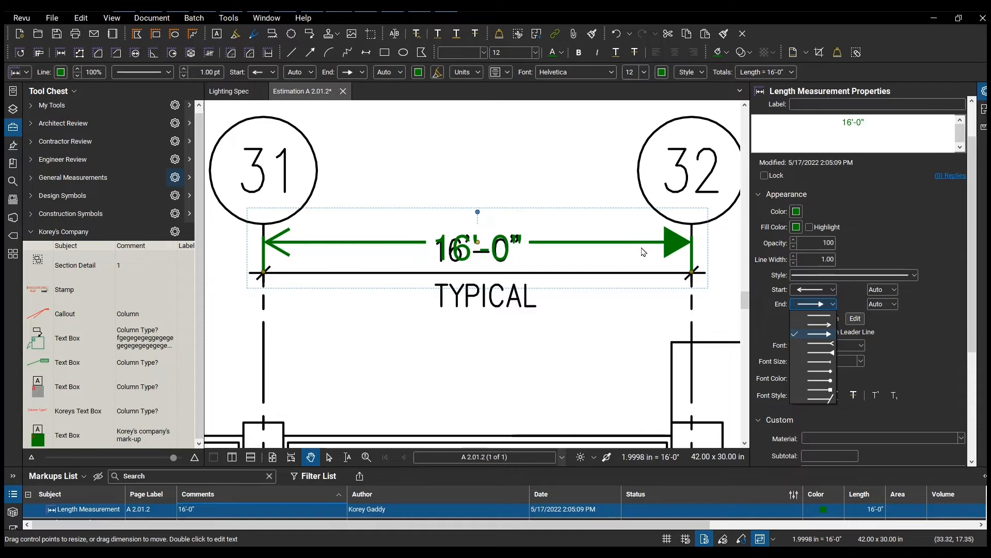
{"action": "left_click", "coordinate": [821, 325]}
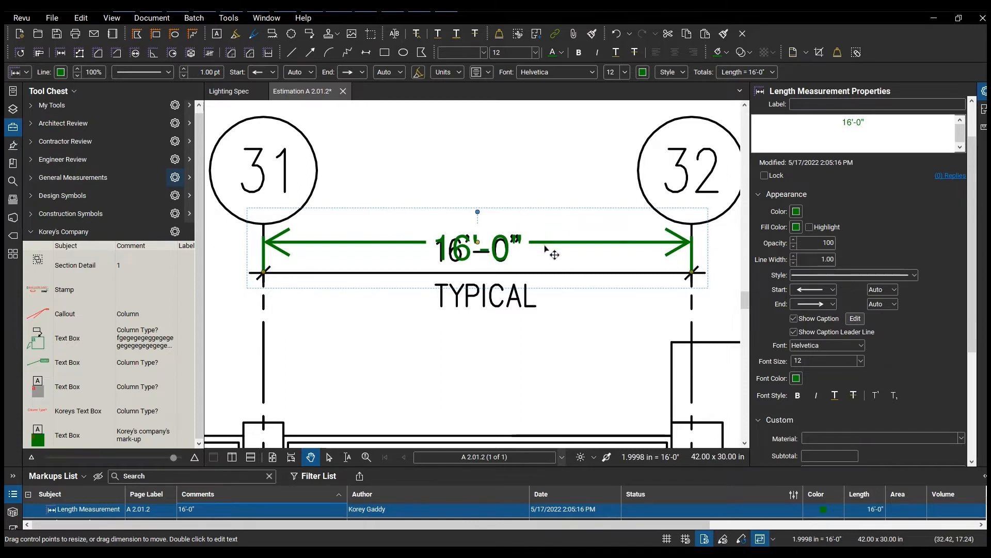
{"action": "left_click", "coordinate": [794, 318]}
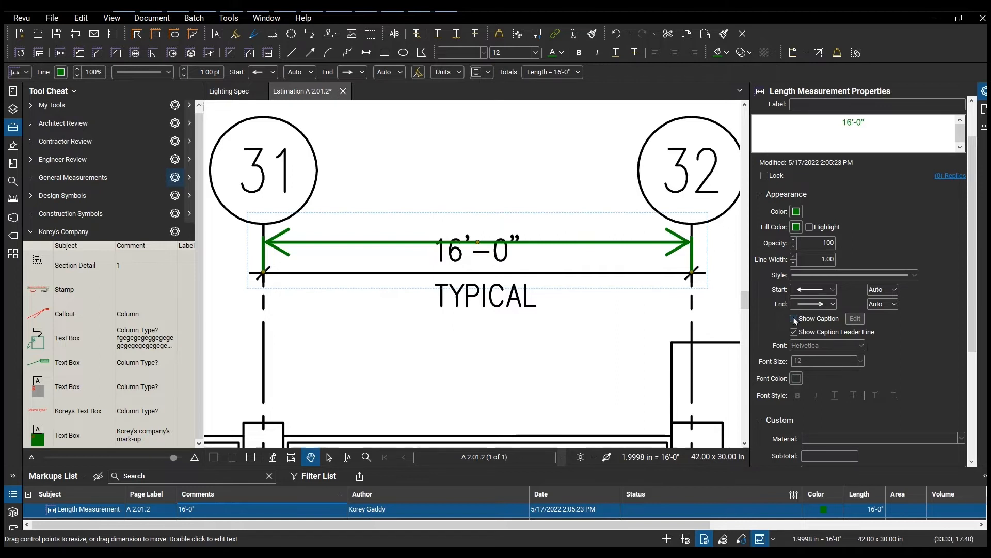
{"action": "left_click", "coordinate": [794, 318]}
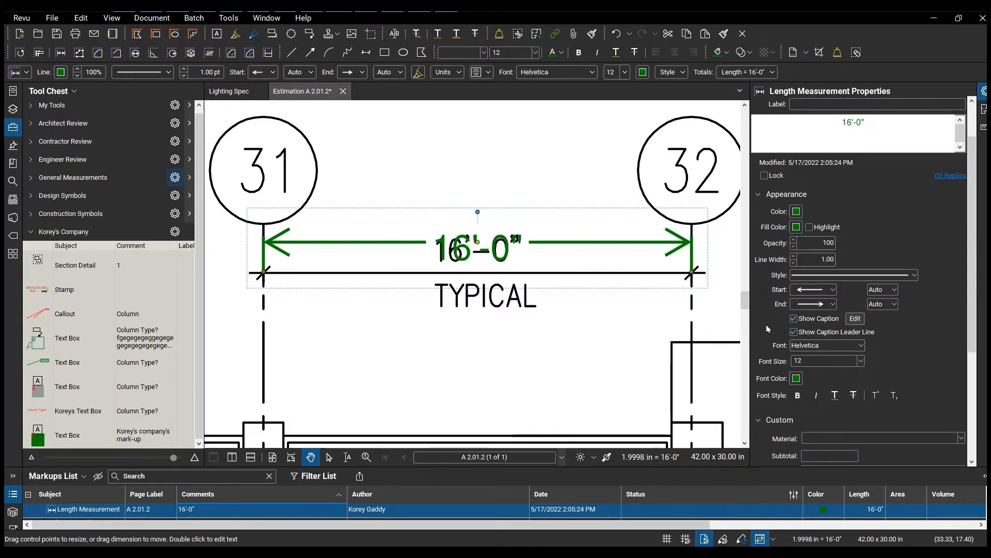
Step: Add the formatted length measurement between grids 31 and 32 to the company's custom tool set in the Tool Chest
{"action": "scroll", "coordinate": [769, 329], "scroll_direction": "down", "scroll_amount": 1}
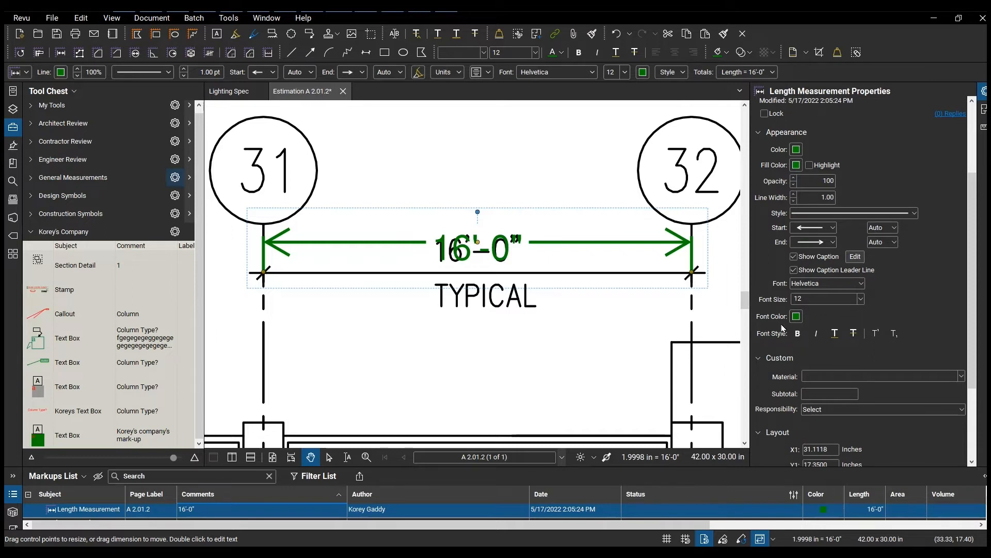
{"action": "scroll", "coordinate": [782, 328], "scroll_direction": "down", "scroll_amount": 2}
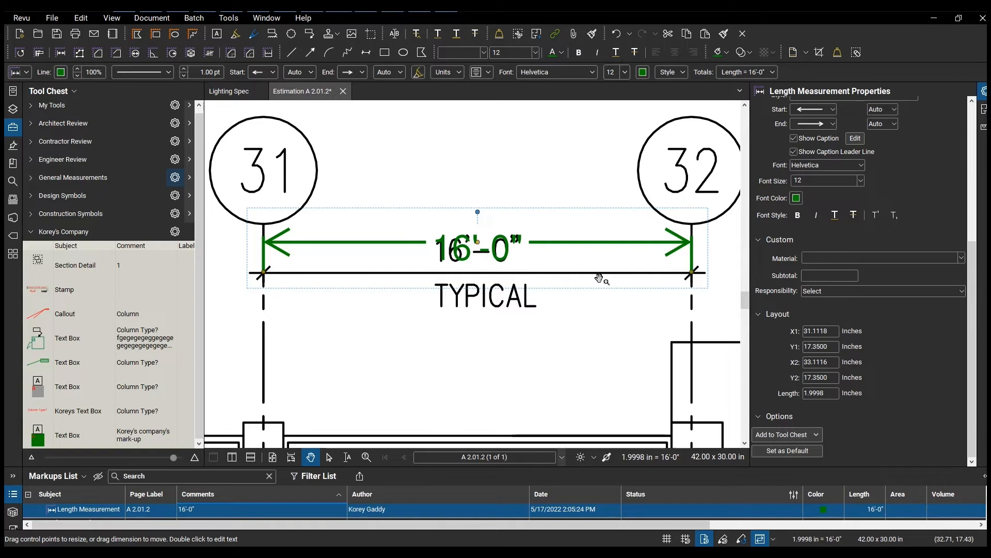
{"action": "left_click", "coordinate": [786, 434]}
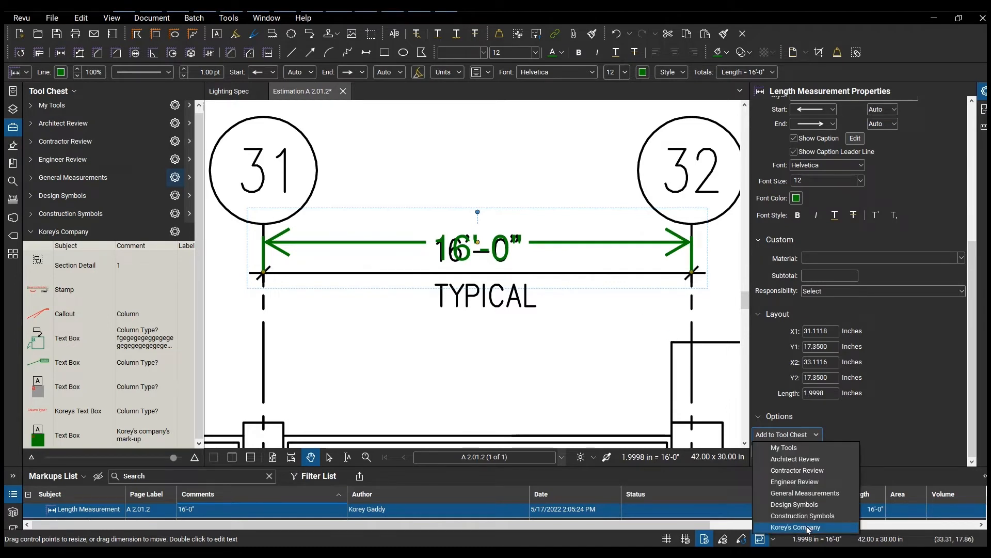
{"action": "left_click", "coordinate": [808, 528]}
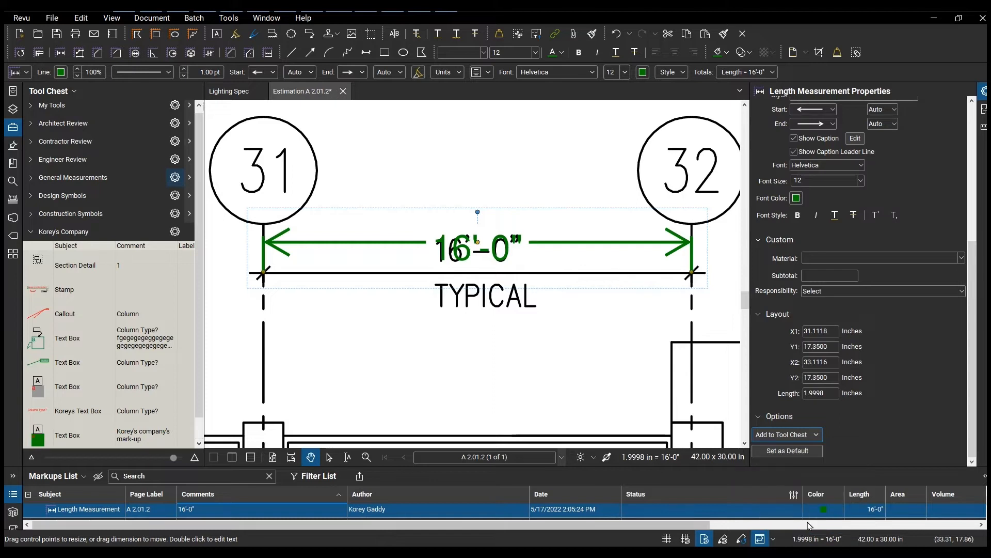
Step: Try placing the saved Length Measurement tool as a fixed copy, and switch that tool to Properties Mode
{"action": "scroll", "coordinate": [96, 328], "scroll_direction": "down", "scroll_amount": 1}
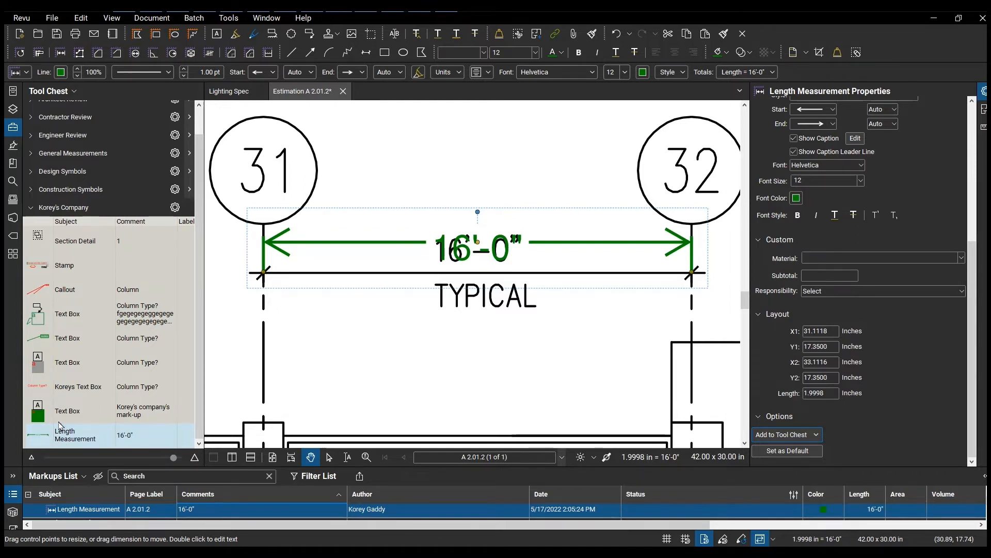
{"action": "left_click", "coordinate": [44, 436]}
{"action": "scroll", "coordinate": [263, 155], "scroll_direction": "down", "scroll_amount": 3}
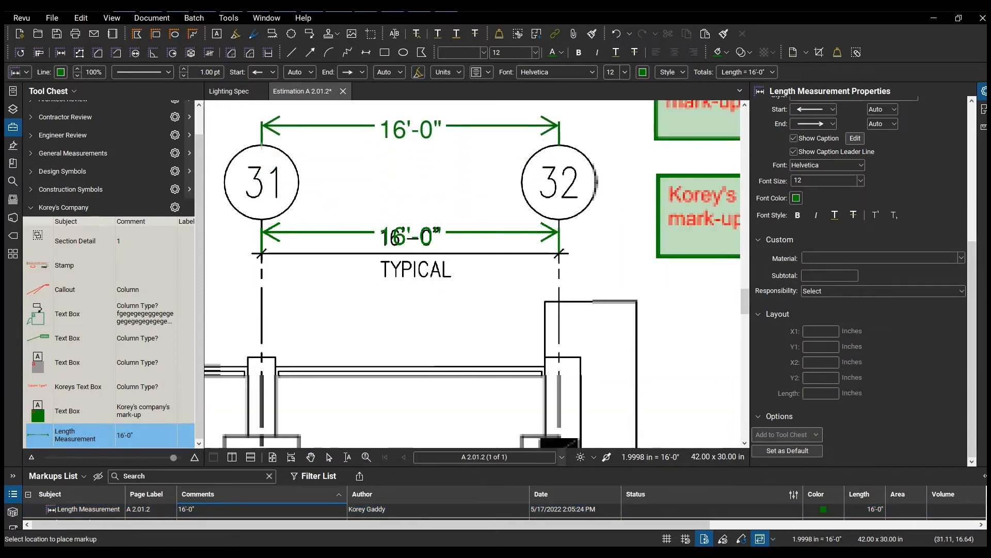
{"action": "left_click", "coordinate": [39, 438]}
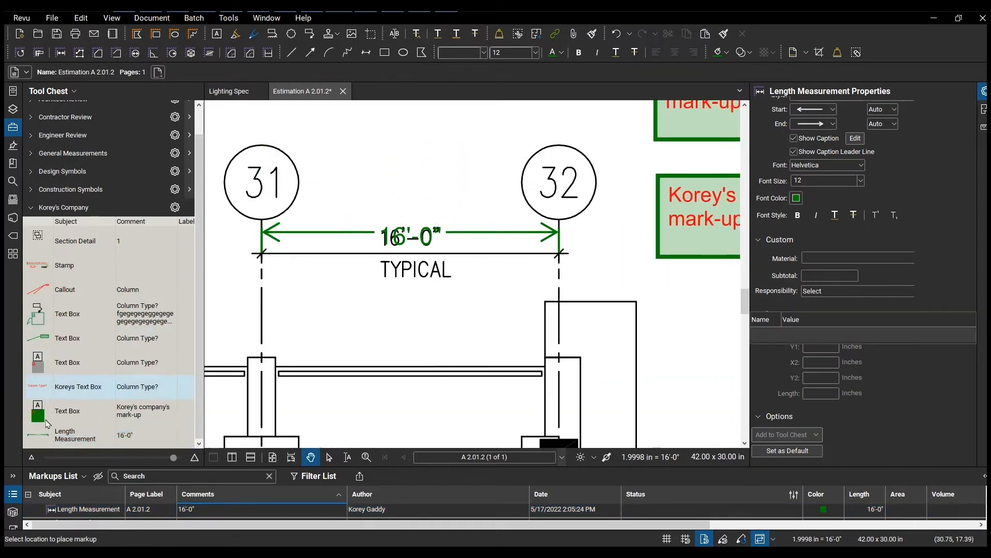
{"action": "right_click", "coordinate": [38, 439]}
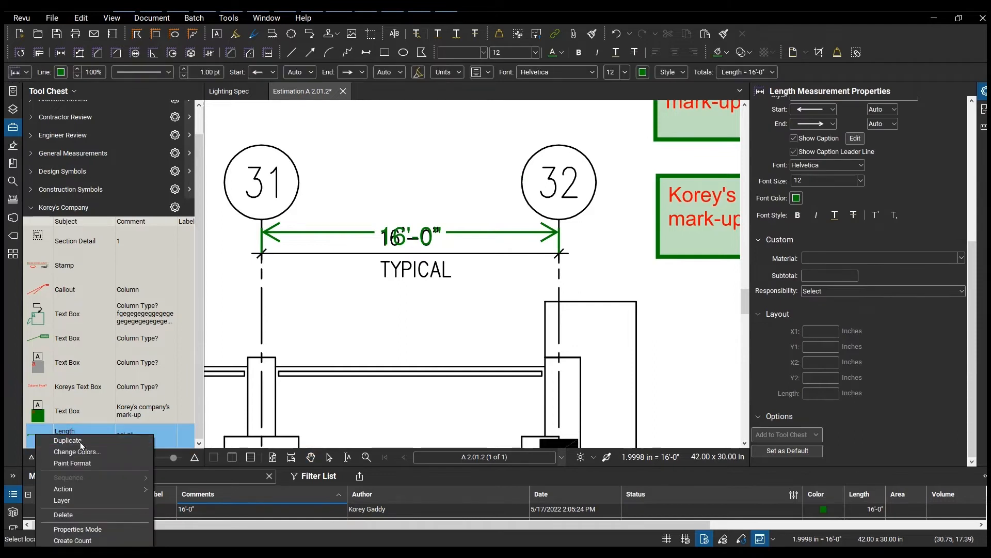
{"action": "left_click", "coordinate": [88, 530]}
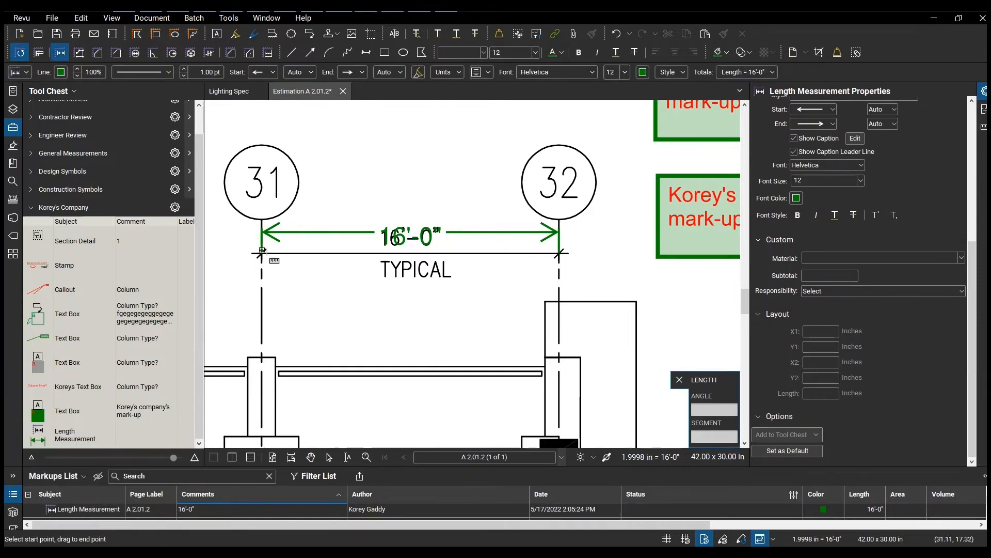
Step: Draw a length measurement with the saved tool between grids 29 and 30 at the upper edge of the column projections
{"action": "scroll", "coordinate": [265, 221], "scroll_direction": "down", "scroll_amount": 5}
{"action": "scroll", "coordinate": [355, 266], "scroll_direction": "up", "scroll_amount": 5}
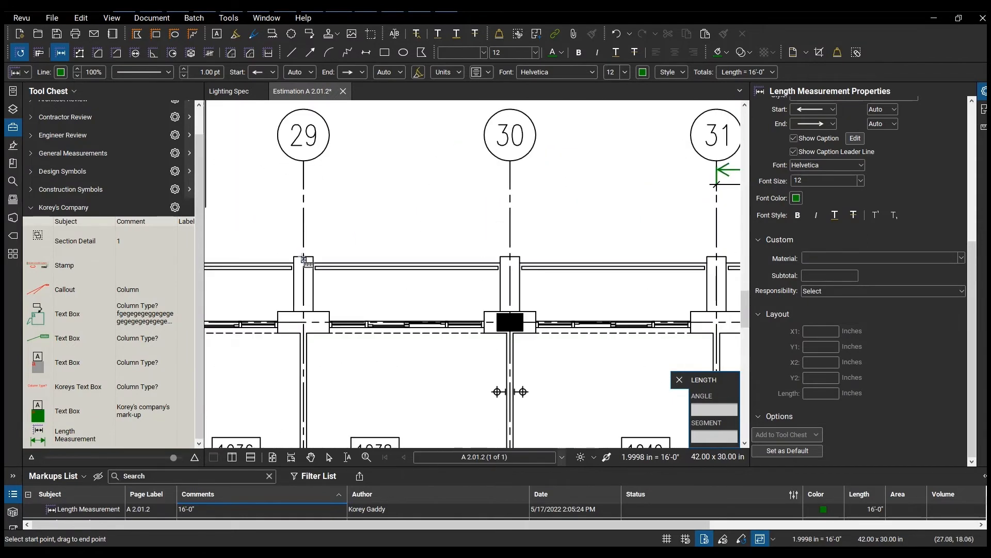
{"action": "left_click_drag", "start_coordinate": [304, 258], "coordinate": [510, 257]}
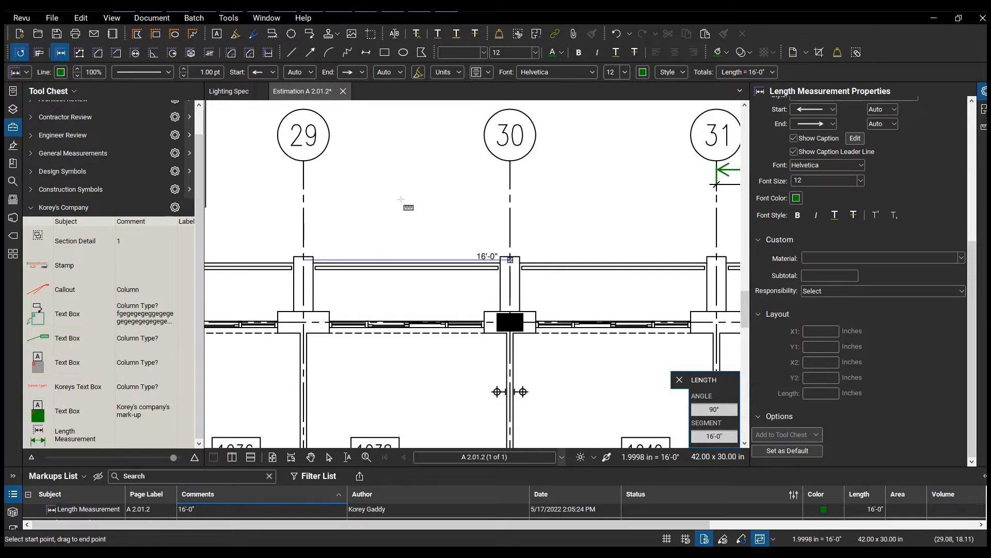
Step: Take a Snapshot of a single toilet fixture, the one just past the plumbing chase in the bathrooms at grid 28
{"action": "scroll", "coordinate": [411, 223], "scroll_direction": "down", "scroll_amount": 2}
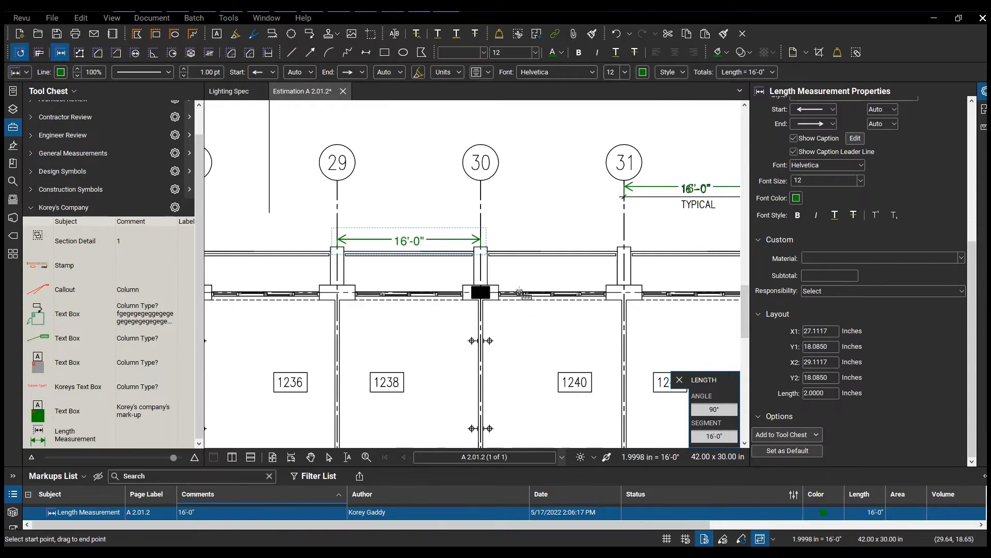
{"action": "scroll", "coordinate": [520, 292], "scroll_direction": "down", "scroll_amount": 5}
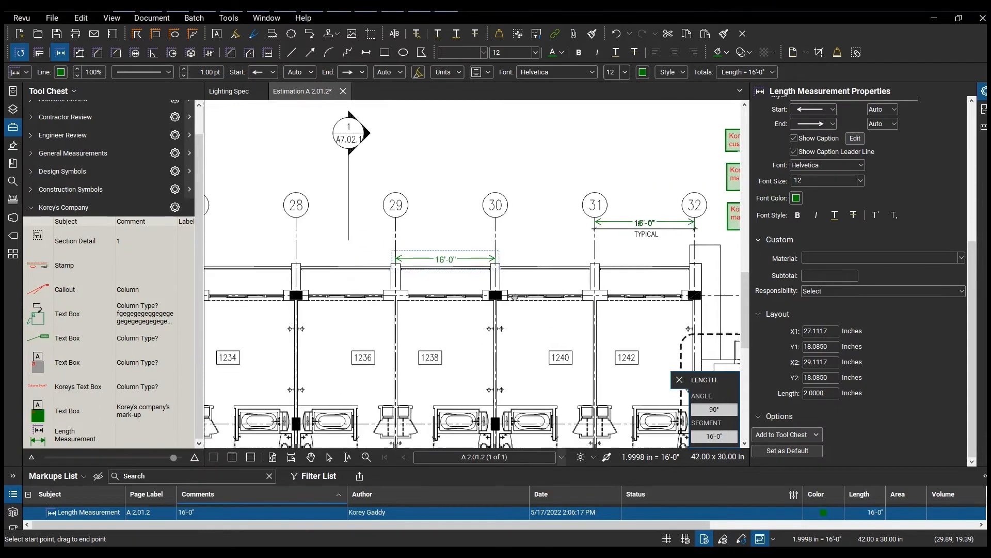
{"action": "scroll", "coordinate": [481, 310], "scroll_direction": "up", "scroll_amount": 6}
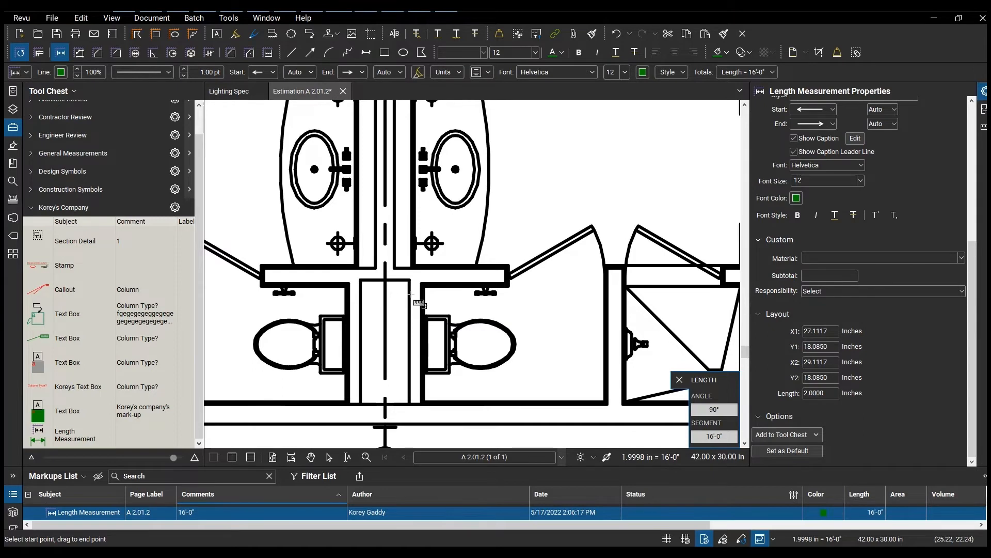
{"action": "left_click", "coordinate": [85, 19]}
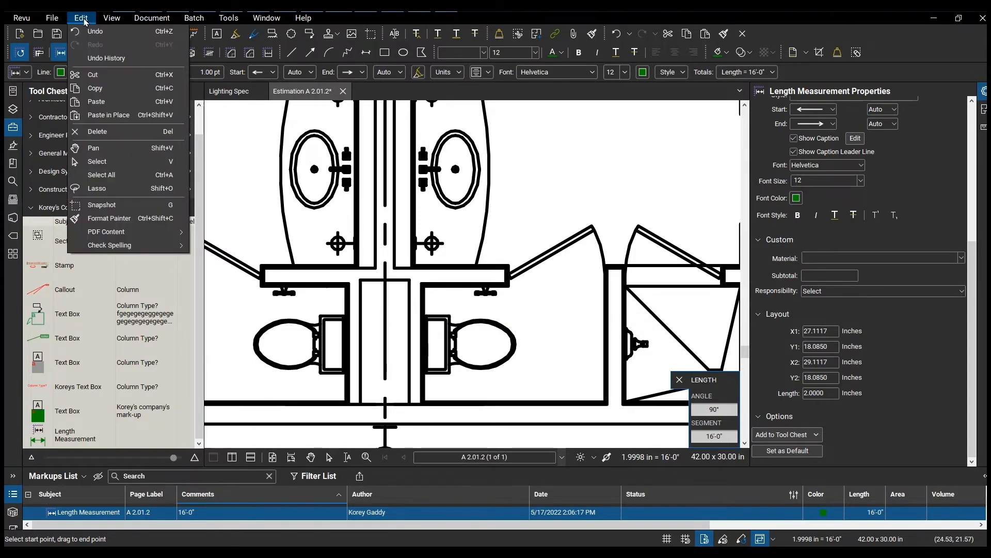
{"action": "left_click", "coordinate": [103, 206]}
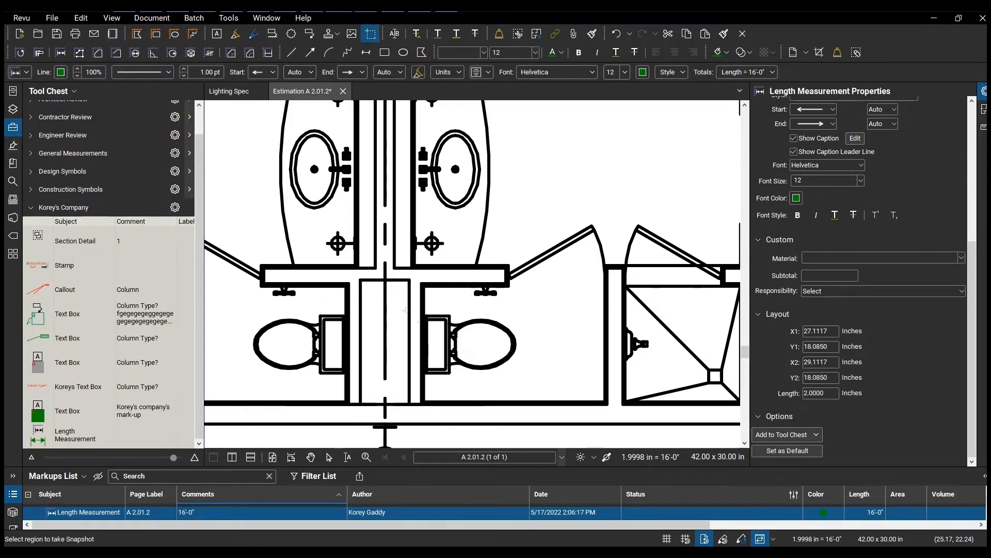
{"action": "left_click_drag", "start_coordinate": [415, 310], "coordinate": [522, 379]}
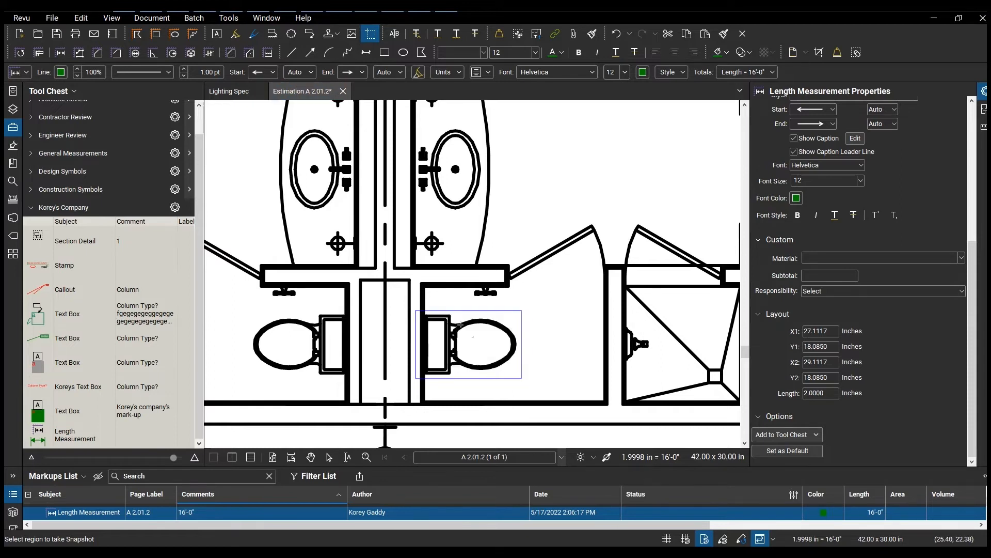
Step: Paste the toilet snapshot into the blank area of the sheet above grid bubbles 29 and 30
{"action": "scroll", "coordinate": [499, 272], "scroll_direction": "down", "scroll_amount": 10}
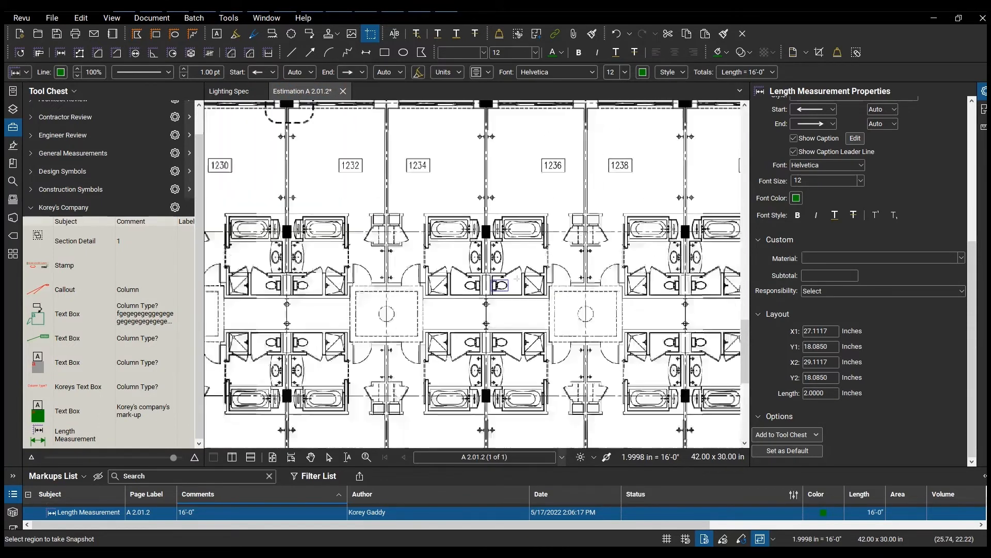
{"action": "scroll", "coordinate": [351, 296], "scroll_direction": "down", "scroll_amount": 6}
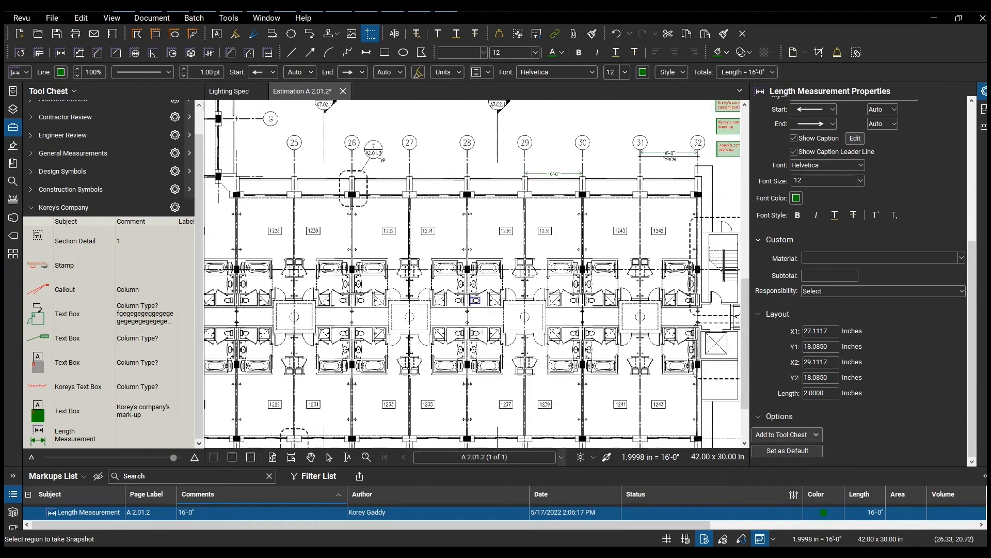
{"action": "left_click_drag", "start_coordinate": [605, 146], "coordinate": [606, 217]}
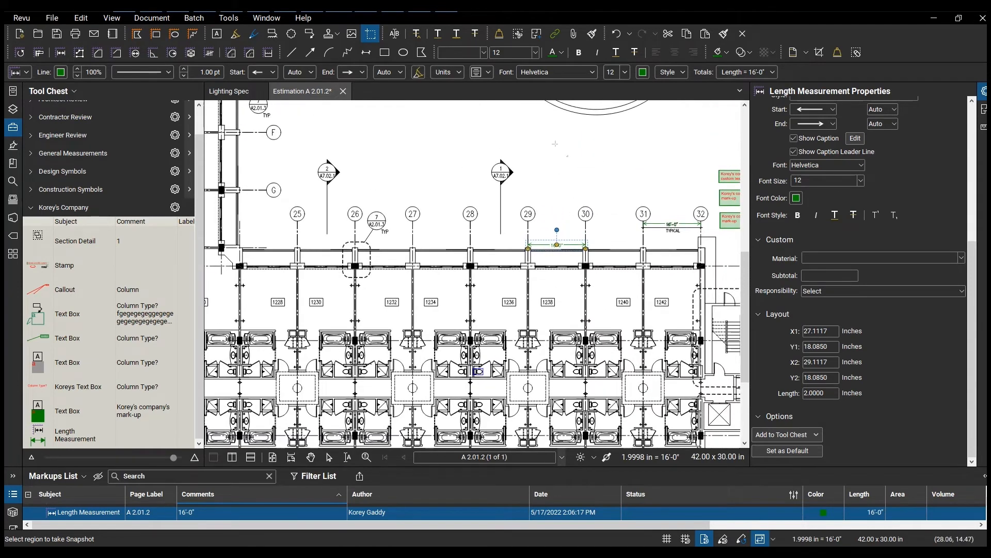
{"action": "left_click_drag", "start_coordinate": [554, 136], "coordinate": [567, 146]}
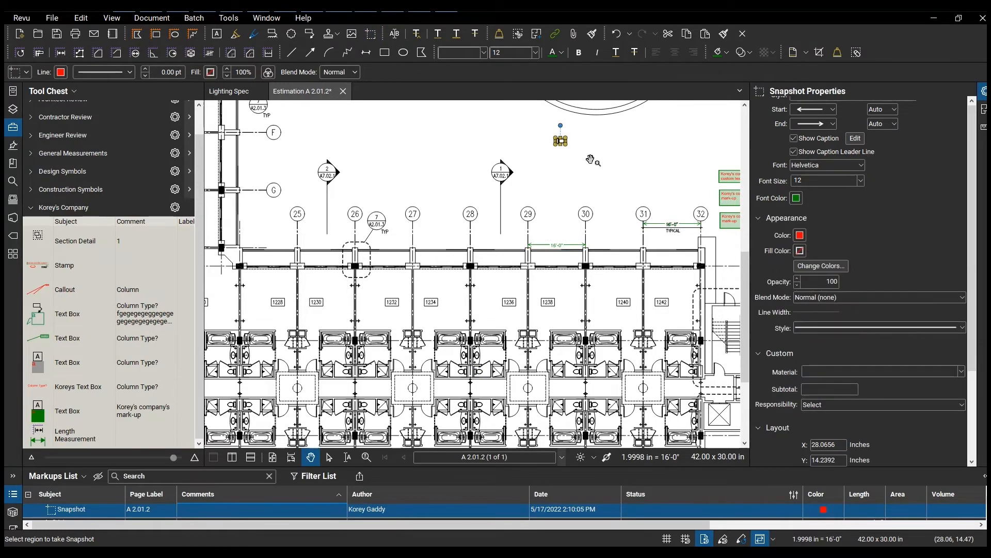
Step: Recolor the pasted toilet snapshot by modifying its black source color to dark green
{"action": "scroll", "coordinate": [561, 132], "scroll_direction": "up", "scroll_amount": 9}
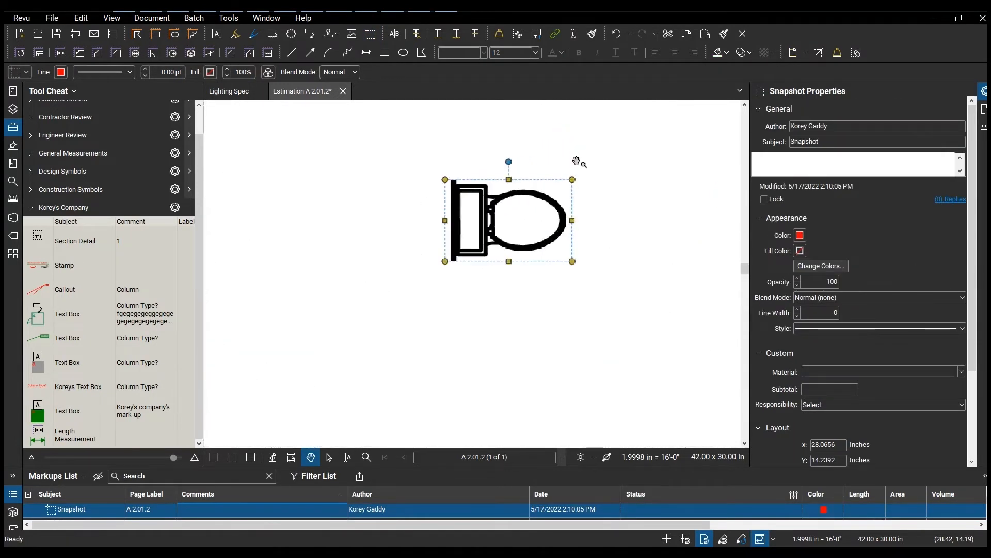
{"action": "scroll", "coordinate": [577, 160], "scroll_direction": "up", "scroll_amount": 1}
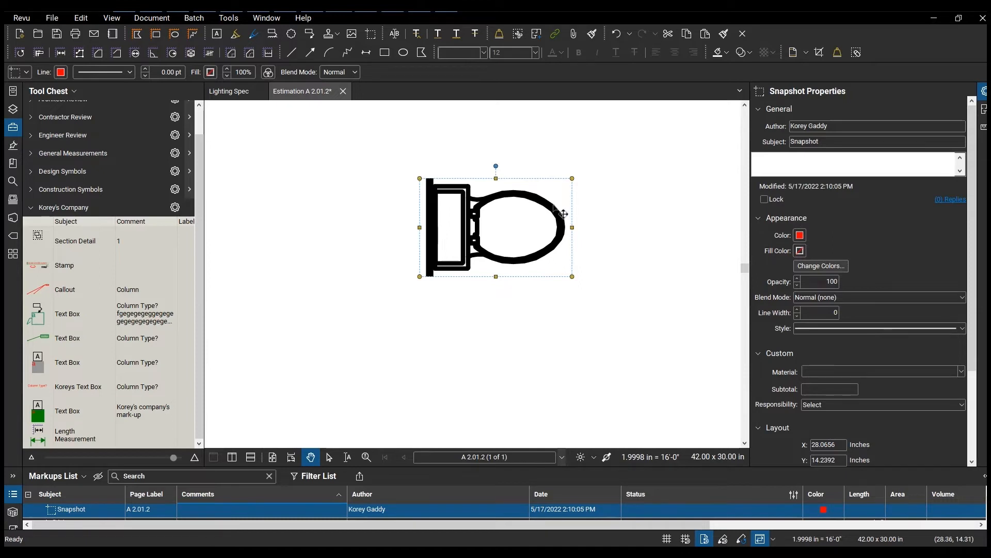
{"action": "key", "text": "Escape"}
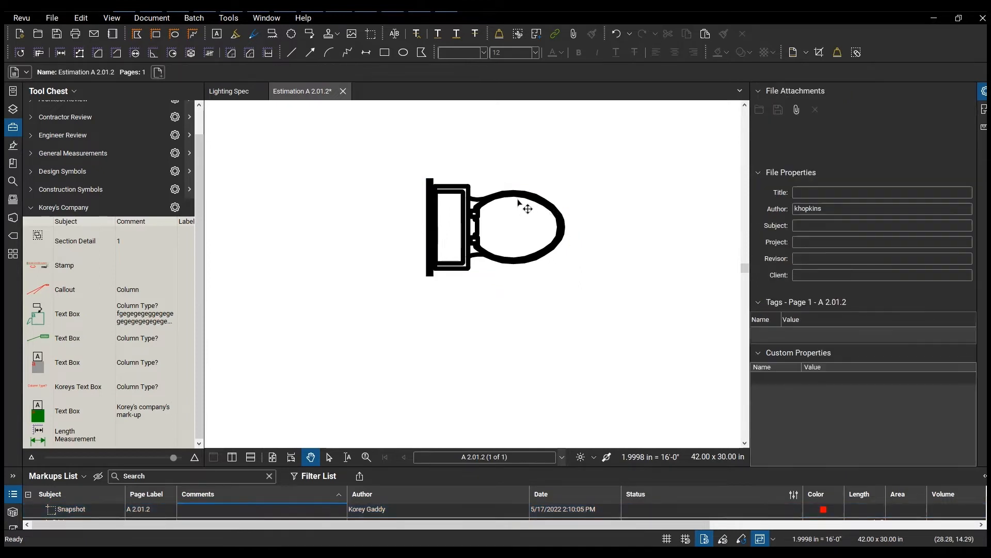
{"action": "left_click", "coordinate": [527, 206]}
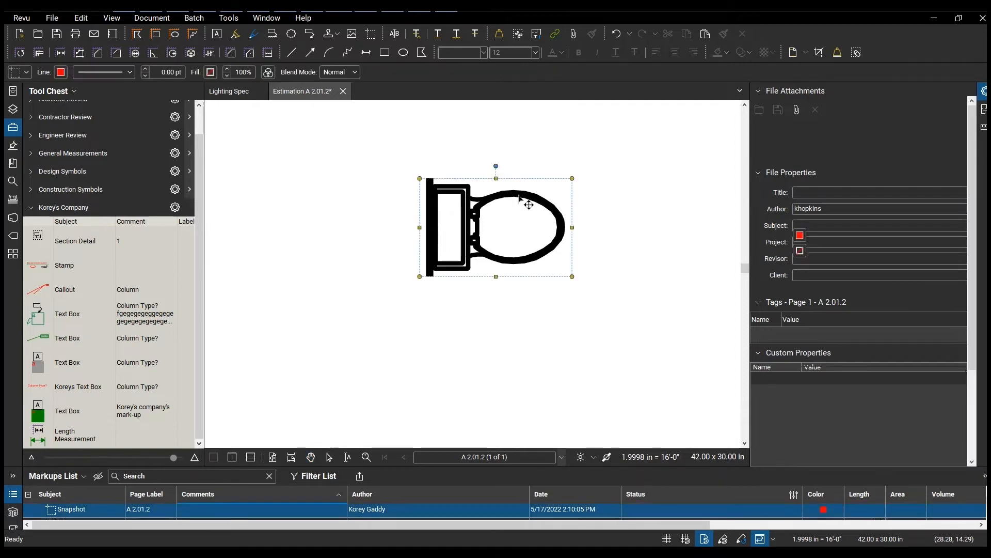
{"action": "left_click", "coordinate": [269, 73]}
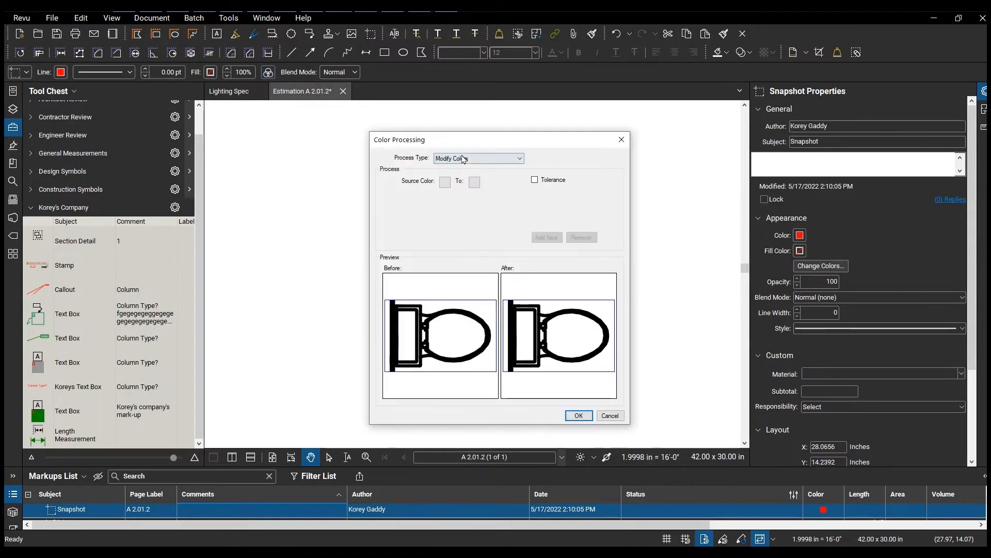
{"action": "left_click", "coordinate": [445, 183]}
{"action": "left_click", "coordinate": [448, 199]}
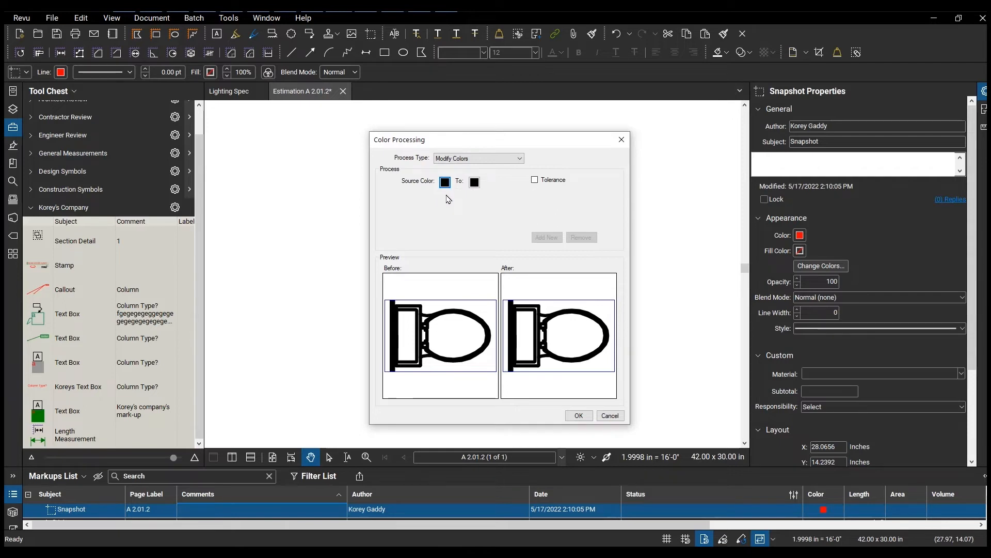
{"action": "left_click", "coordinate": [475, 183]}
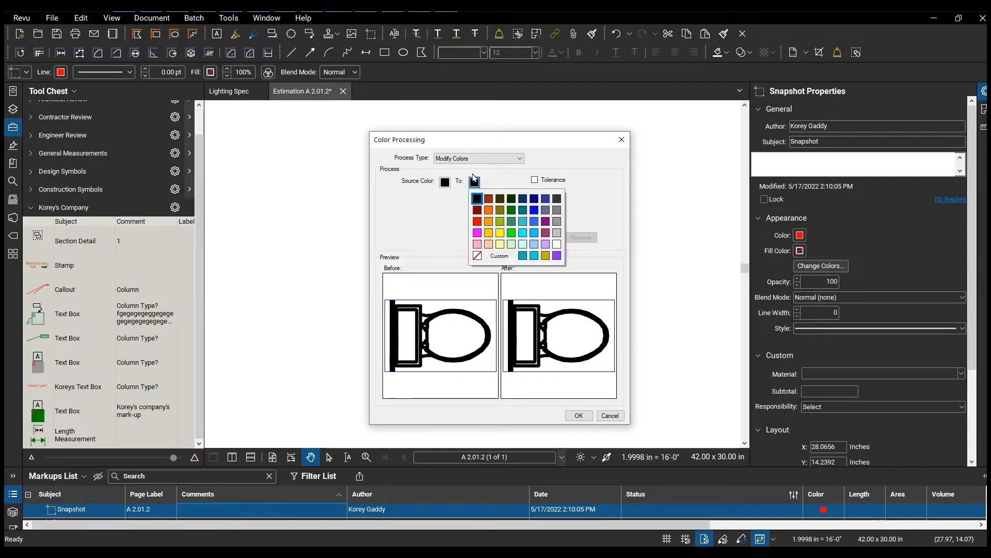
{"action": "left_click", "coordinate": [511, 210]}
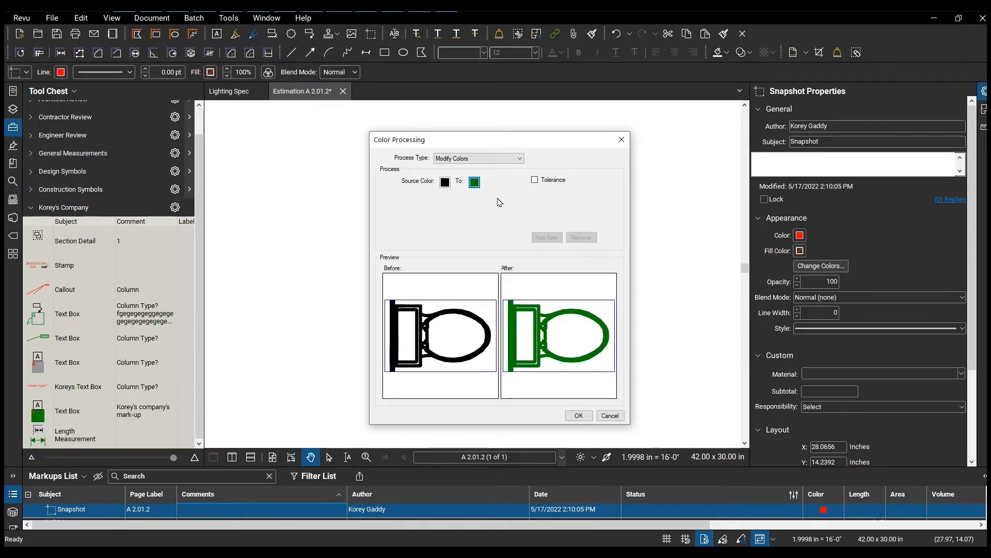
{"action": "left_click", "coordinate": [475, 183]}
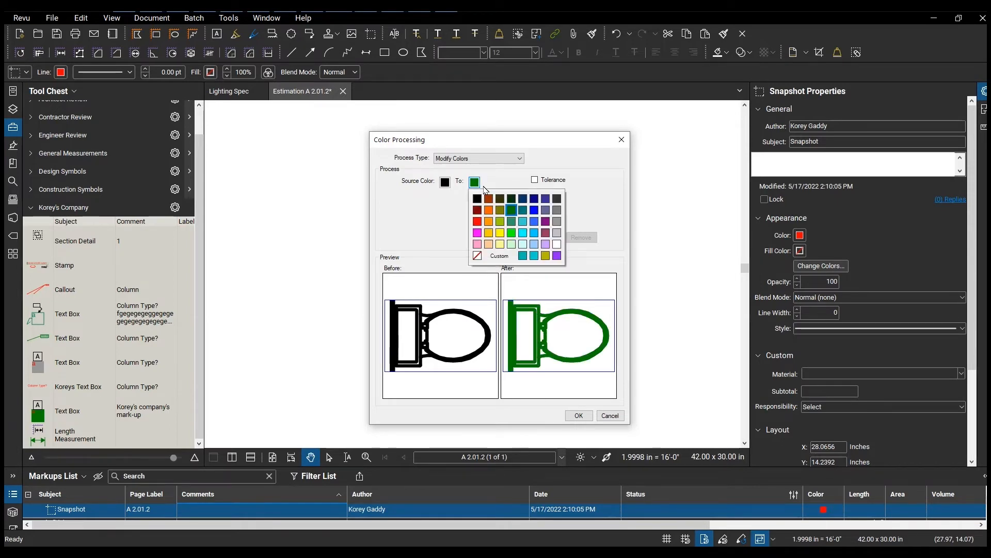
{"action": "left_click", "coordinate": [582, 194]}
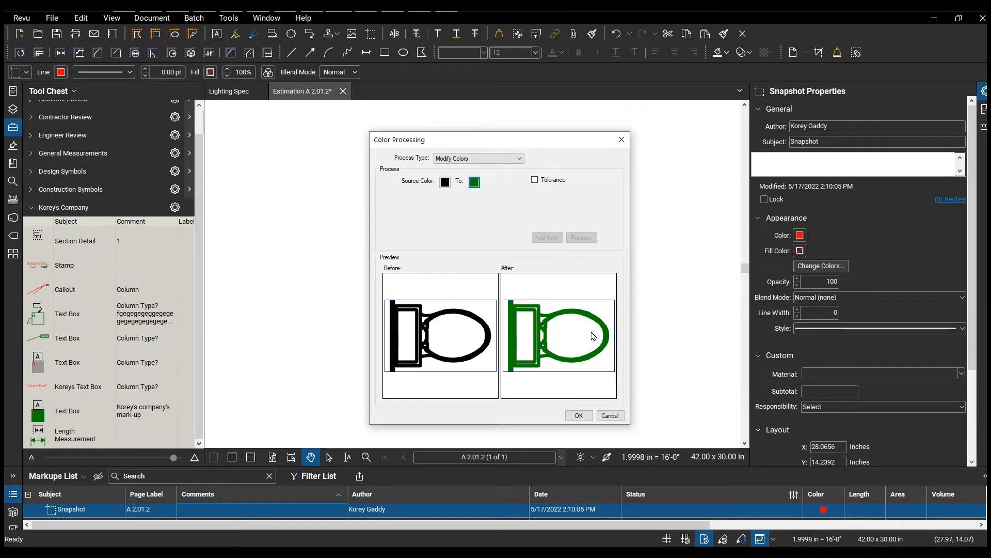
{"action": "left_click", "coordinate": [578, 415]}
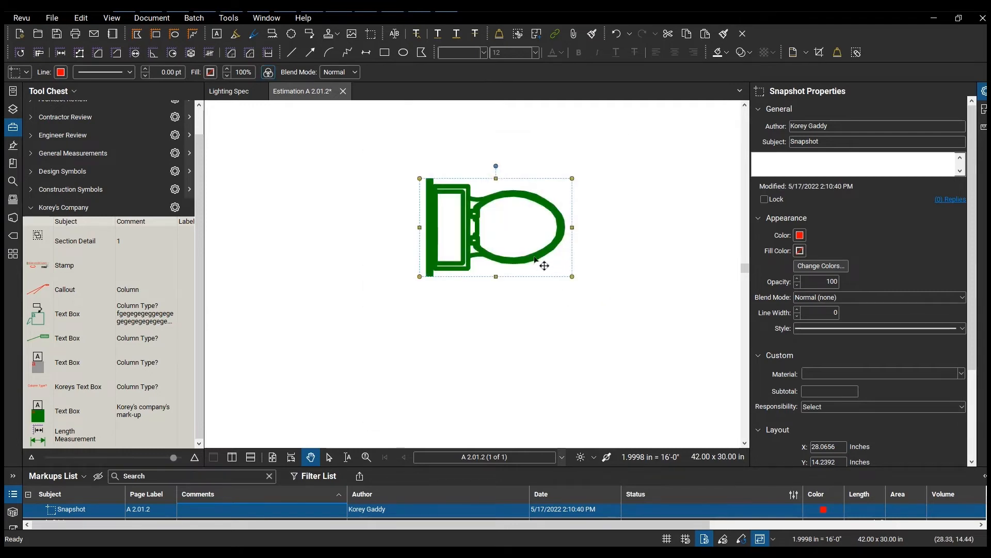
Step: Create a count tool from the saved Toilets tool in the company's tool set
{"action": "scroll", "coordinate": [517, 237], "scroll_direction": "up", "scroll_amount": 3}
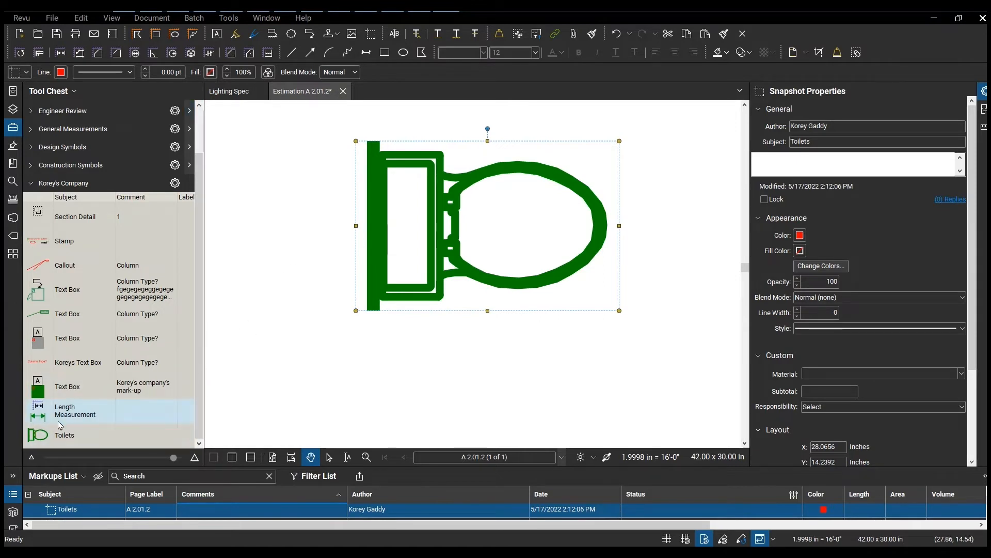
{"action": "right_click", "coordinate": [39, 442]}
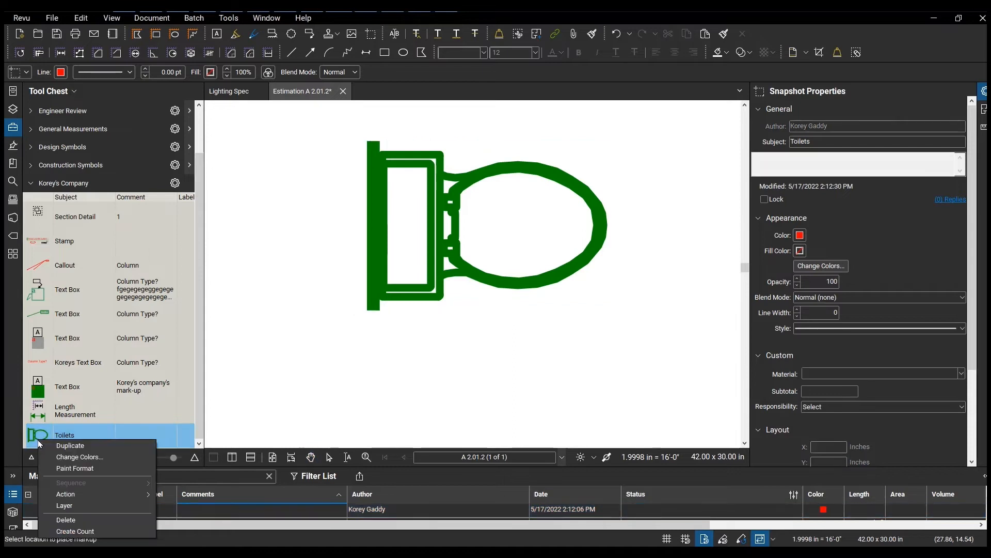
{"action": "left_click", "coordinate": [83, 534]}
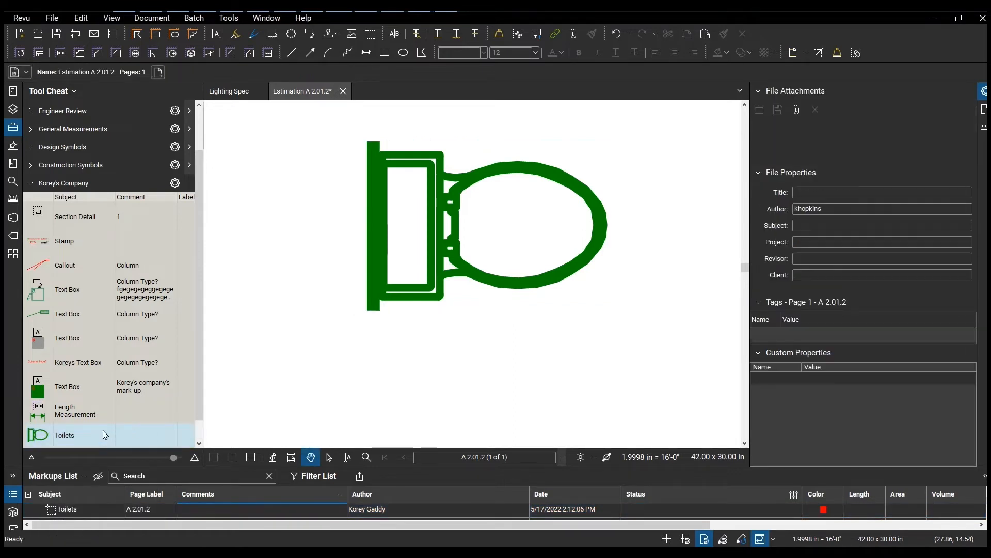
{"action": "scroll", "coordinate": [101, 432], "scroll_direction": "down", "scroll_amount": 1}
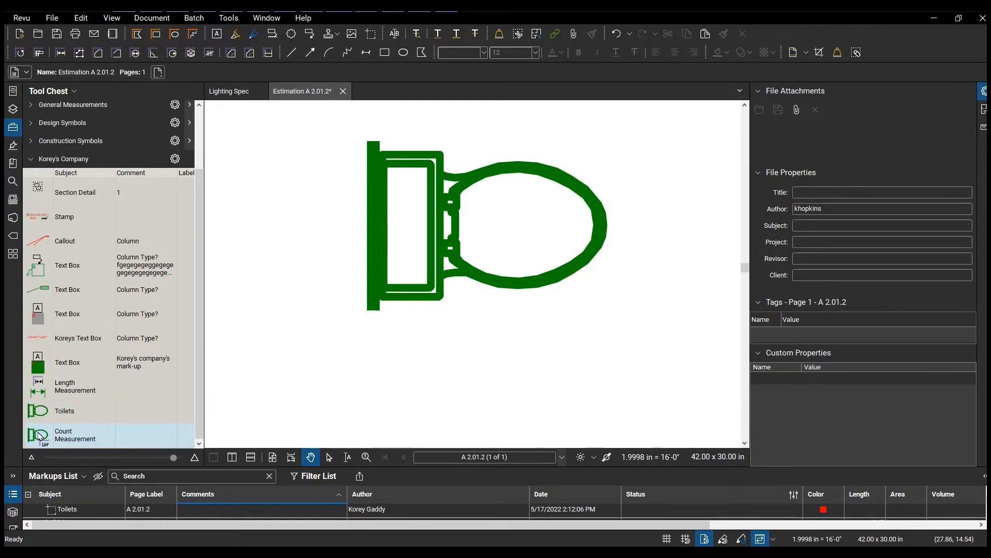
Step: Start a count with the toilet-shaped Count Measurement tool and place the first mark in room 1234's entry area
{"action": "scroll", "coordinate": [373, 312], "scroll_direction": "down", "scroll_amount": 4}
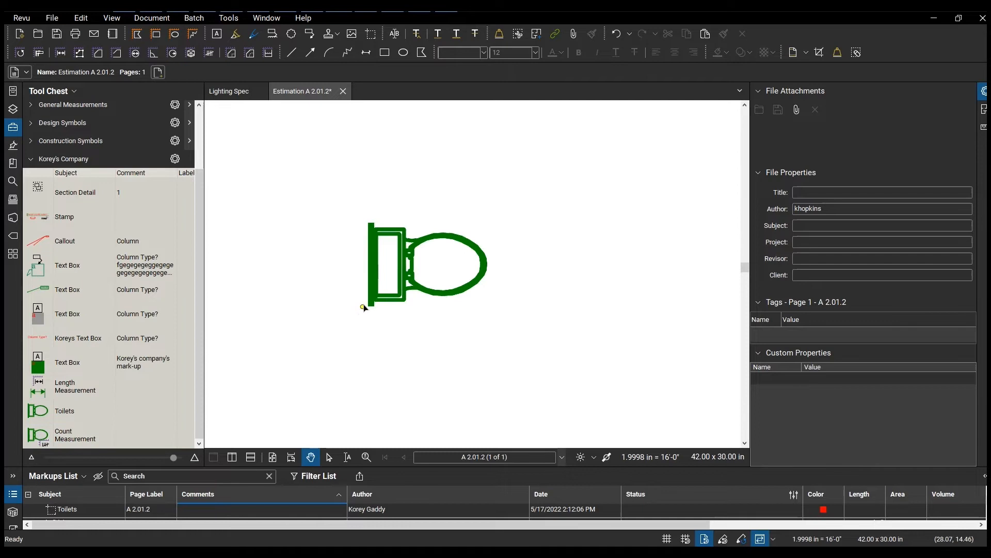
{"action": "left_click", "coordinate": [42, 441]}
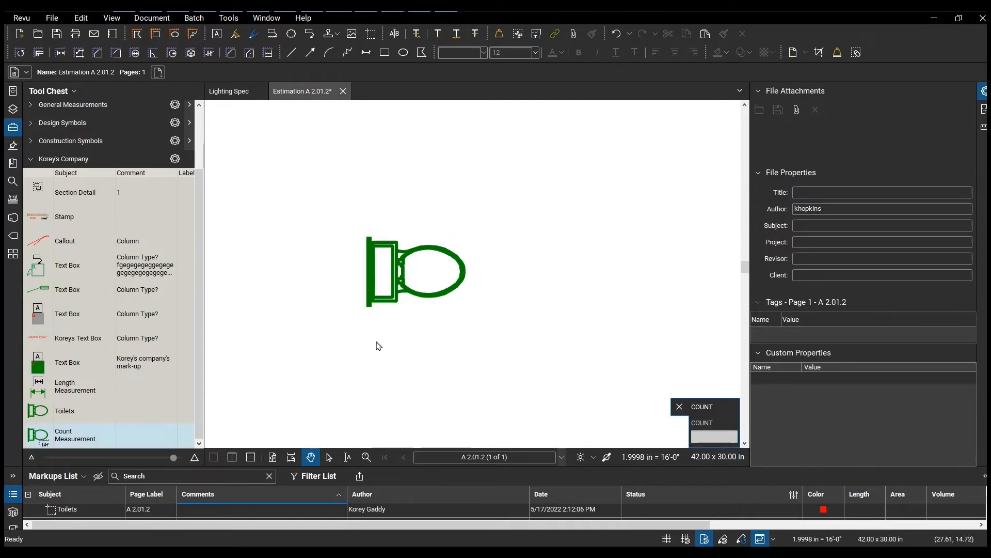
{"action": "left_click", "coordinate": [336, 344]}
{"action": "scroll", "coordinate": [337, 343], "scroll_direction": "down", "scroll_amount": 5}
{"action": "scroll", "coordinate": [356, 358], "scroll_direction": "up", "scroll_amount": 5}
{"action": "scroll", "coordinate": [356, 371], "scroll_direction": "up", "scroll_amount": 5}
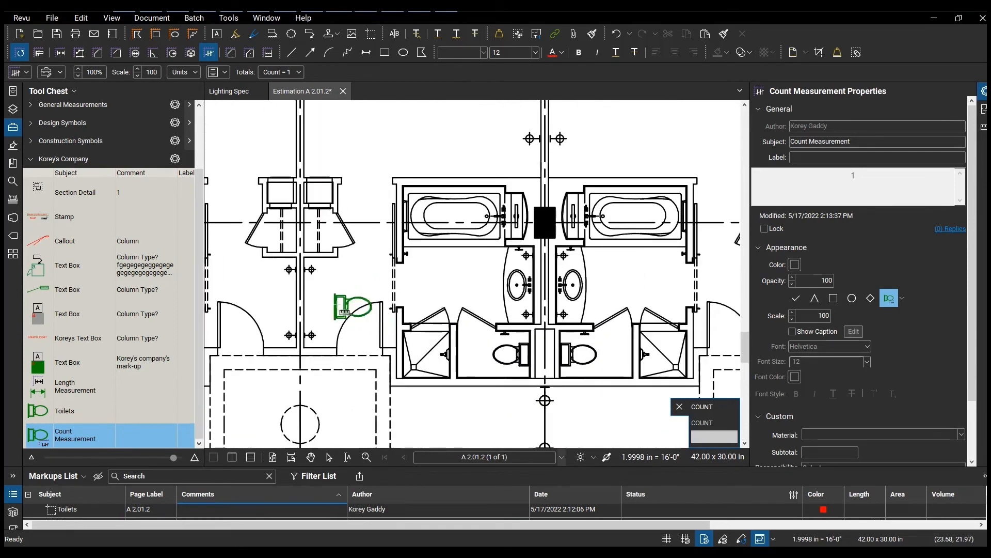
{"action": "left_click", "coordinate": [324, 290]}
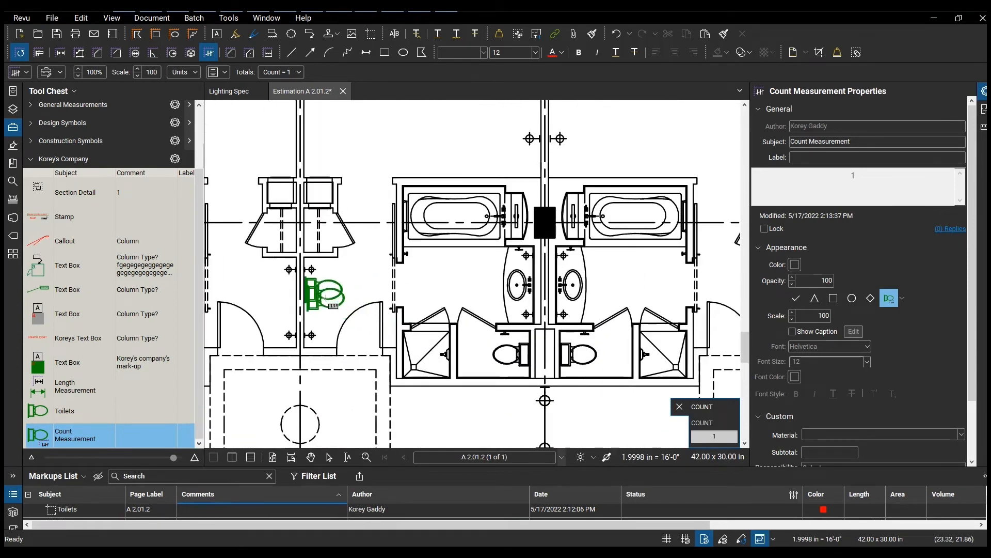
Step: Place a second toilet count mark in the bathroom of room 1237
{"action": "scroll", "coordinate": [324, 297], "scroll_direction": "down", "scroll_amount": 4}
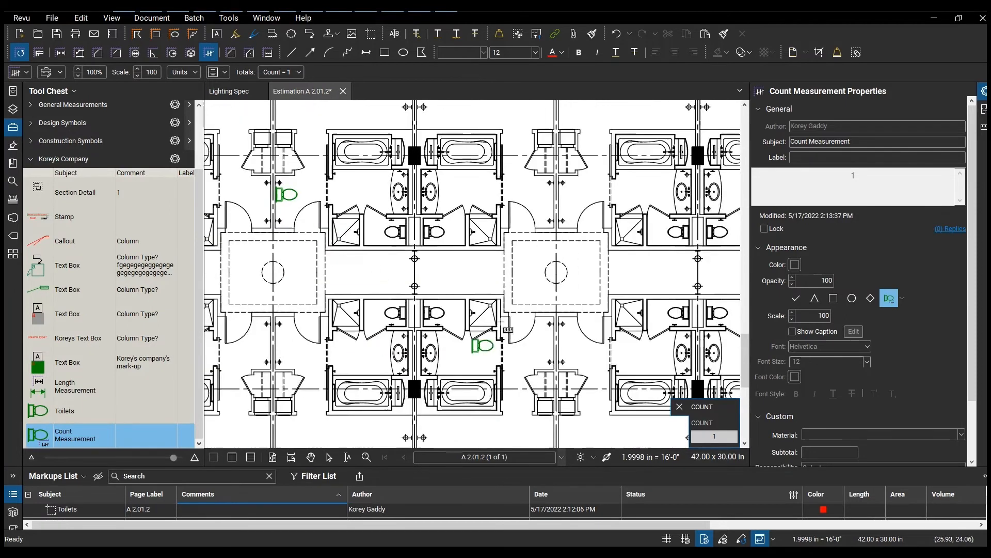
{"action": "scroll", "coordinate": [502, 340], "scroll_direction": "up", "scroll_amount": 3}
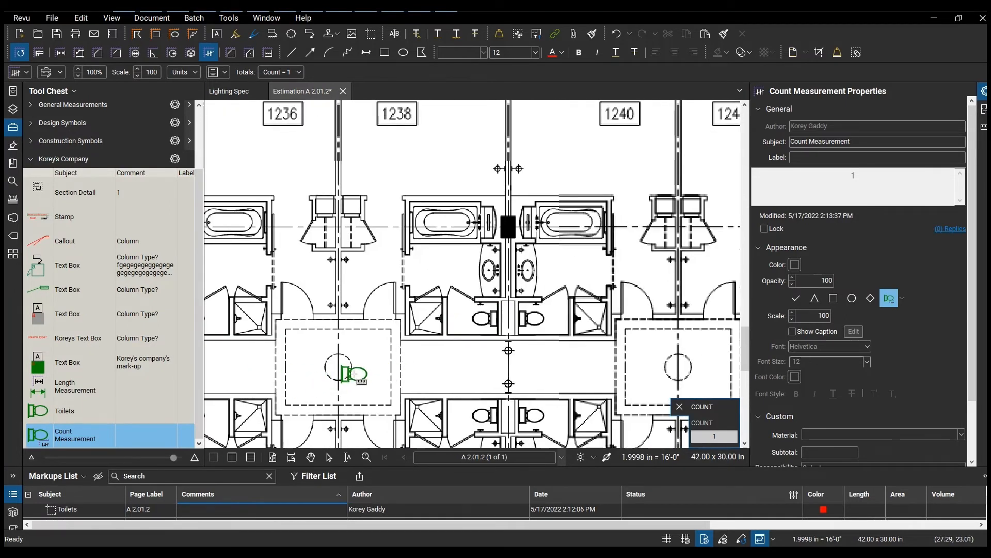
{"action": "scroll", "coordinate": [498, 354], "scroll_direction": "down", "scroll_amount": 3}
{"action": "scroll", "coordinate": [500, 267], "scroll_direction": "up", "scroll_amount": 4}
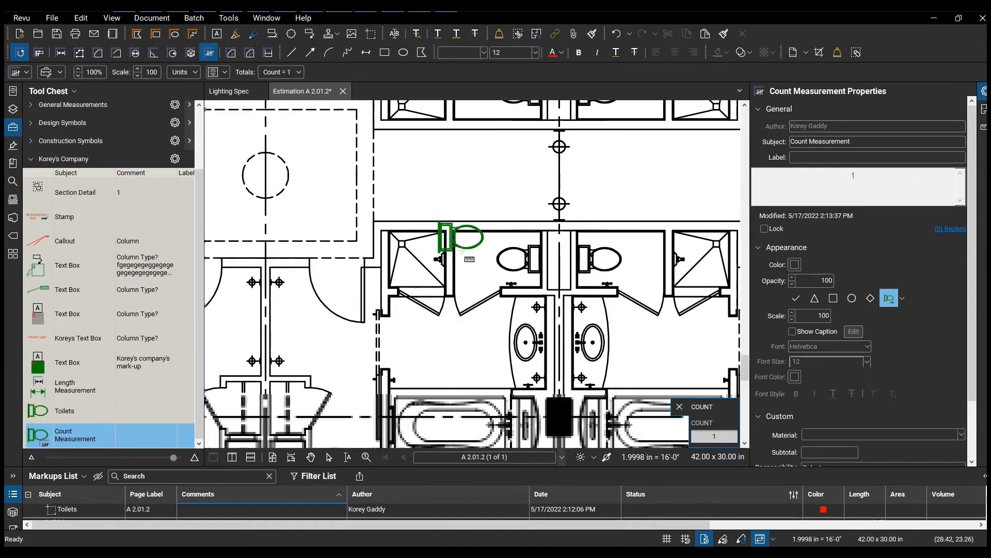
{"action": "scroll", "coordinate": [463, 248], "scroll_direction": "down", "scroll_amount": 3}
{"action": "scroll", "coordinate": [514, 213], "scroll_direction": "up", "scroll_amount": 1}
{"action": "left_click", "coordinate": [303, 251]}
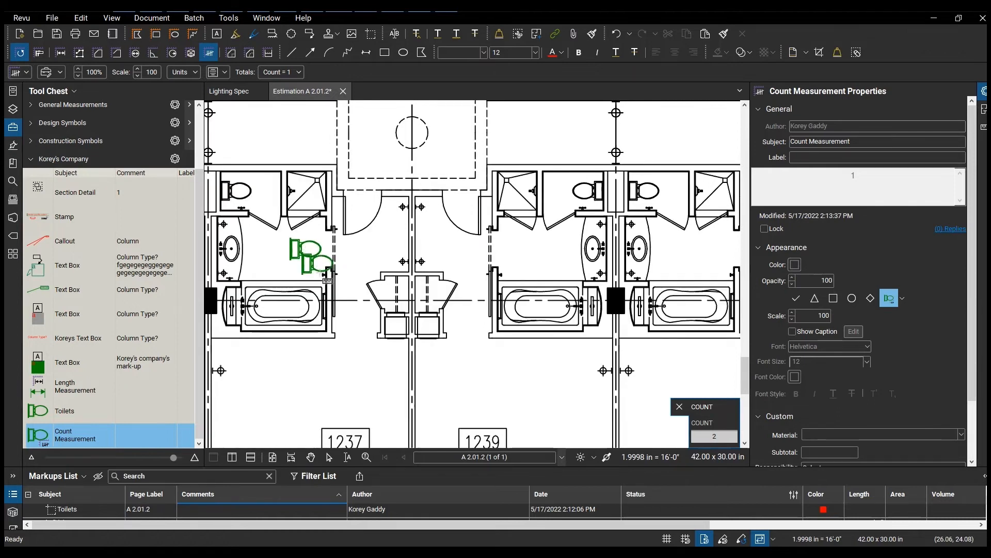
Step: Add three more toilet count marks in the bathrooms of rooms 1233, 1232 and 1230, and end the count
{"action": "scroll", "coordinate": [327, 277], "scroll_direction": "down", "scroll_amount": 5}
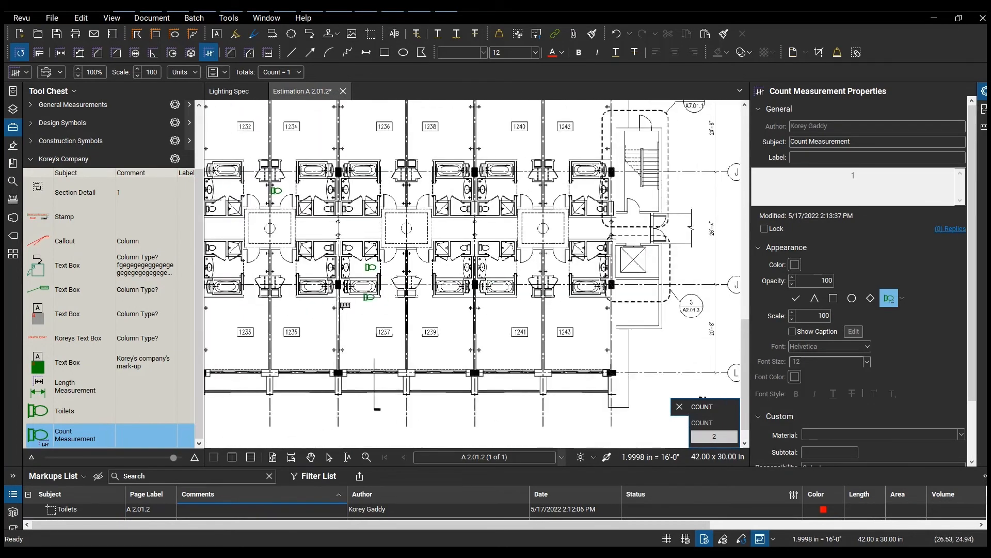
{"action": "scroll", "coordinate": [248, 273], "scroll_direction": "up", "scroll_amount": 3}
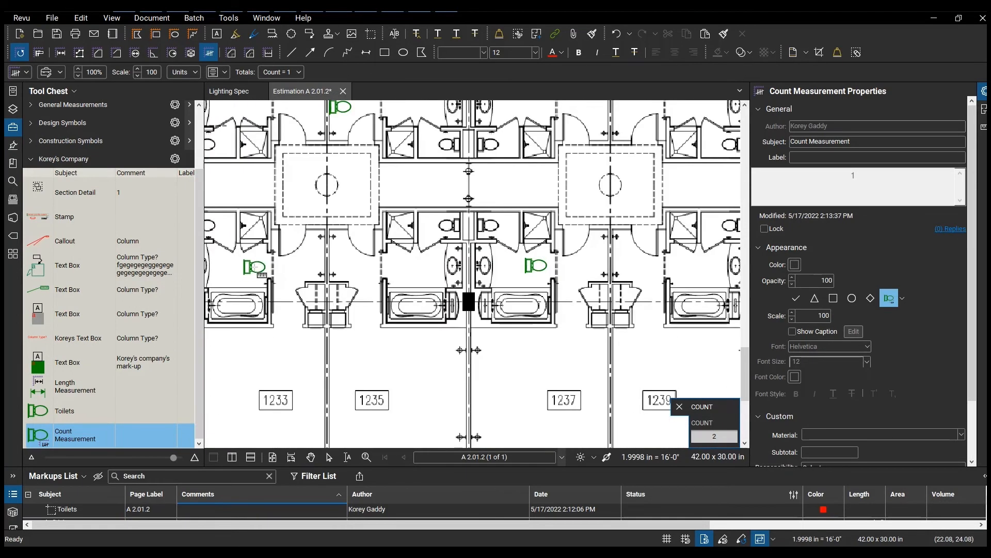
{"action": "left_click", "coordinate": [254, 267]}
{"action": "scroll", "coordinate": [254, 267], "scroll_direction": "down", "scroll_amount": 2}
{"action": "left_click", "coordinate": [277, 166]}
{"action": "left_click_drag", "start_coordinate": [454, 225], "coordinate": [571, 233]}
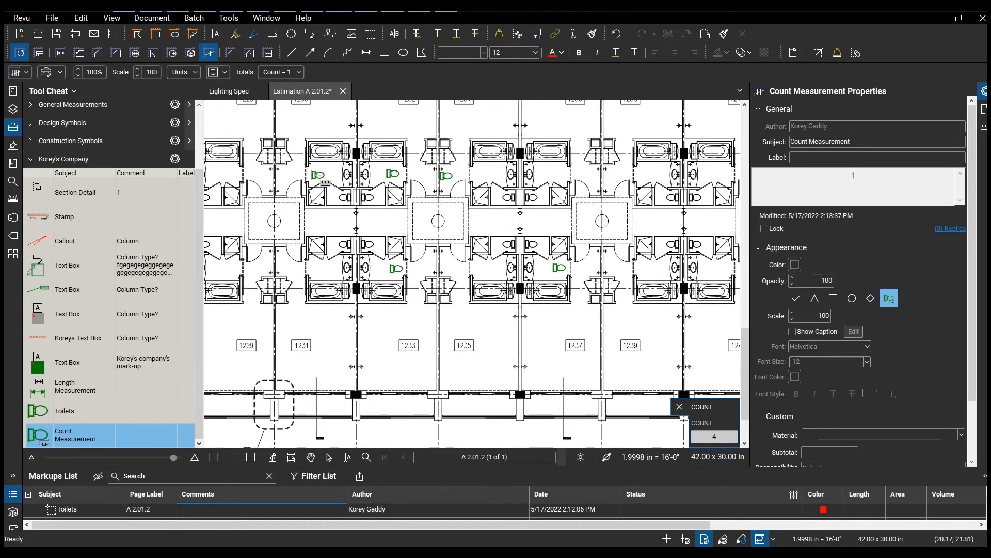
{"action": "left_click", "coordinate": [518, 249]}
{"action": "key", "text": "Escape"}
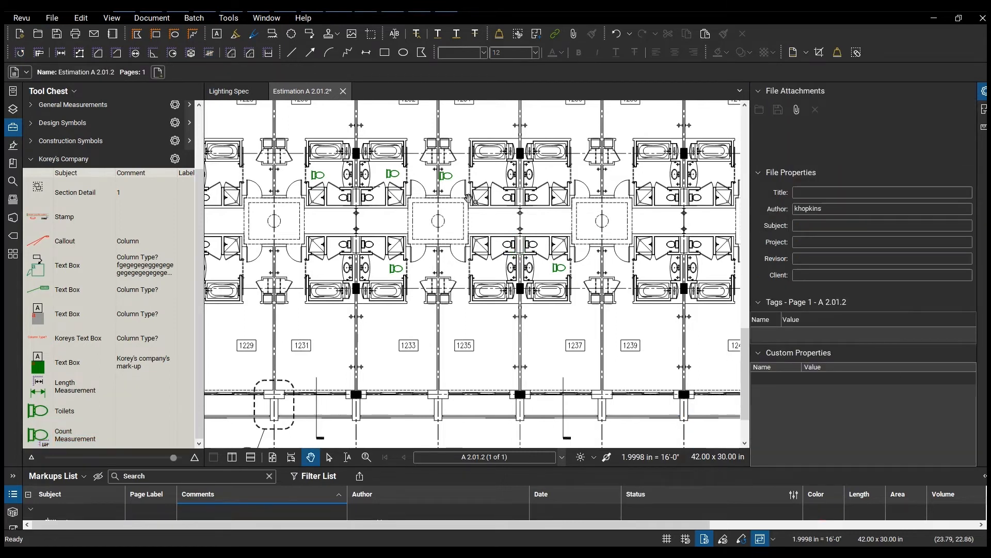
Step: Enlarge the Markups List and examine the entries for the toilet count and the length measurements
{"action": "left_click_drag", "start_coordinate": [302, 466], "coordinate": [301, 408]}
{"action": "scroll", "coordinate": [192, 484], "scroll_direction": "down", "scroll_amount": 3}
{"action": "scroll", "coordinate": [170, 494], "scroll_direction": "up", "scroll_amount": 2}
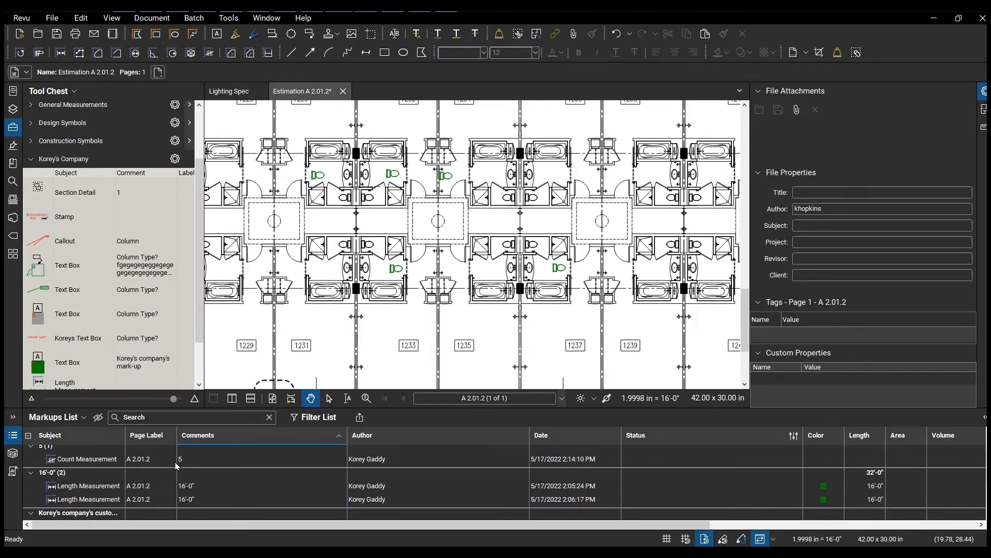
{"action": "scroll", "coordinate": [187, 468], "scroll_direction": "up", "scroll_amount": 1}
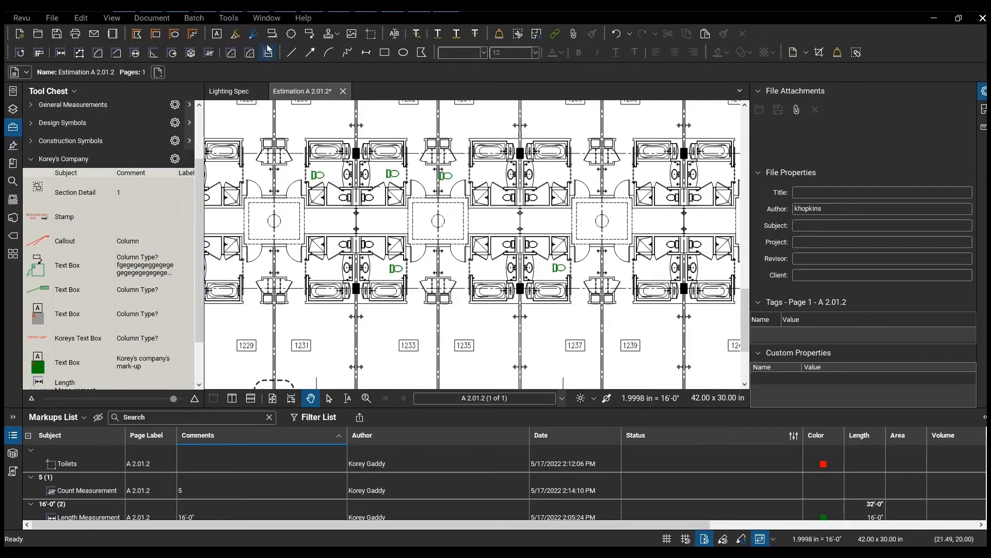
Step: Start a standard Count measurement with the red check mark symbol and mark the bathtub in room 1231
{"action": "left_click", "coordinate": [235, 22]}
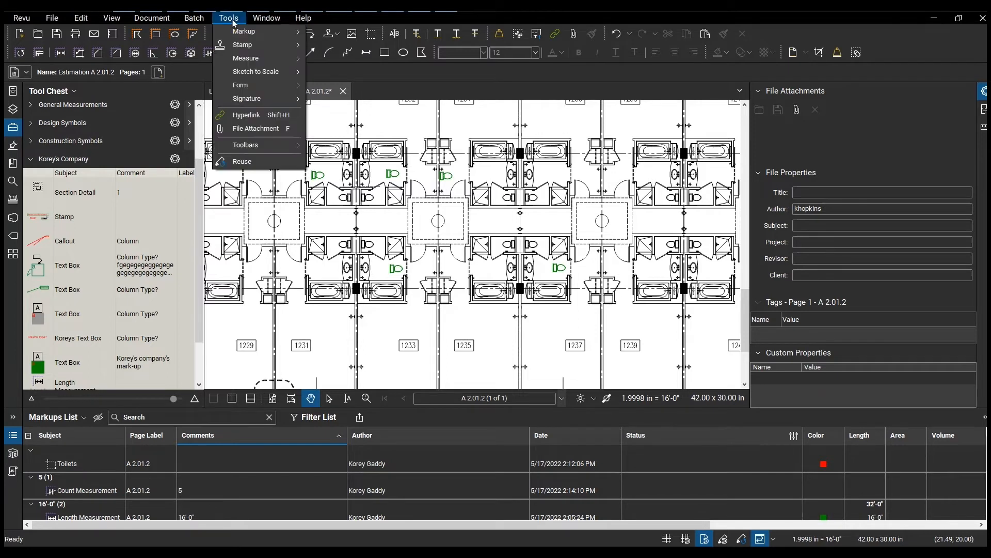
{"action": "mouse_move", "coordinate": [253, 58]}
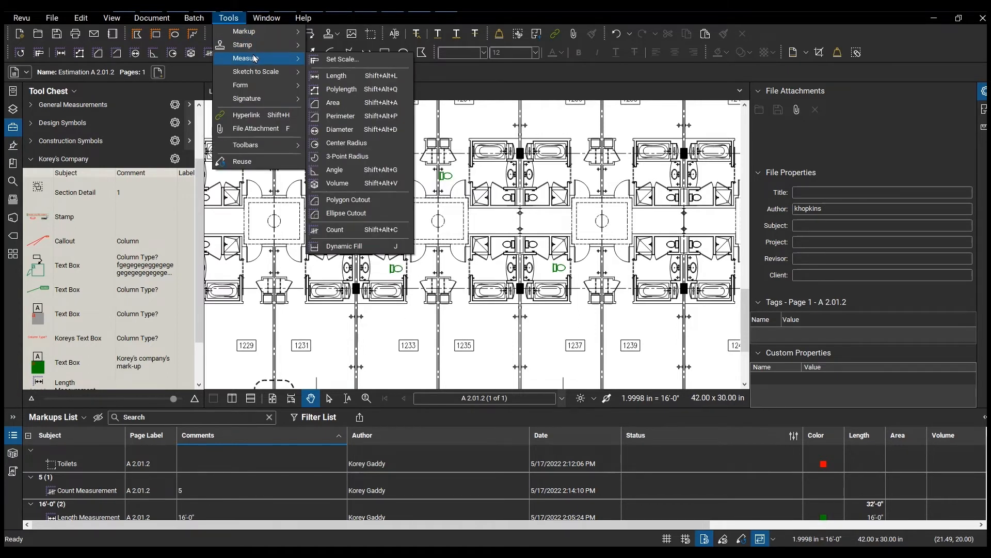
{"action": "left_click", "coordinate": [335, 230]}
{"action": "left_click", "coordinate": [368, 294]}
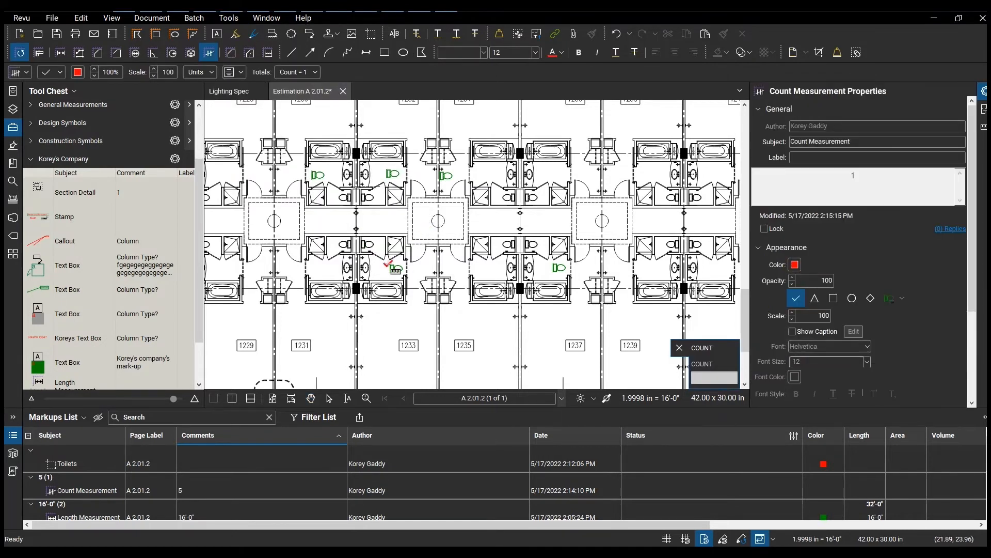
{"action": "scroll", "coordinate": [368, 294], "scroll_direction": "up", "scroll_amount": 3}
{"action": "left_click", "coordinate": [284, 284]}
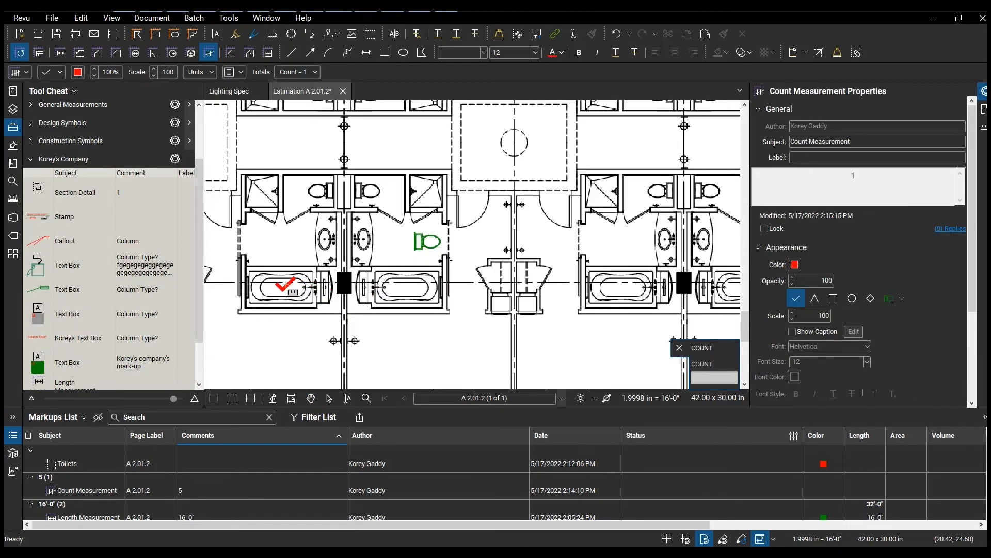
Step: Add count marks to the bathtubs in rooms 1233, 1235, 1237, 1229 and 1227, and end the count
{"action": "left_click", "coordinate": [409, 284]}
{"action": "left_click", "coordinate": [624, 279]}
{"action": "scroll", "coordinate": [623, 282], "scroll_direction": "down", "scroll_amount": 1}
{"action": "scroll", "coordinate": [626, 280], "scroll_direction": "down", "scroll_amount": 1}
{"action": "left_click", "coordinate": [710, 281]}
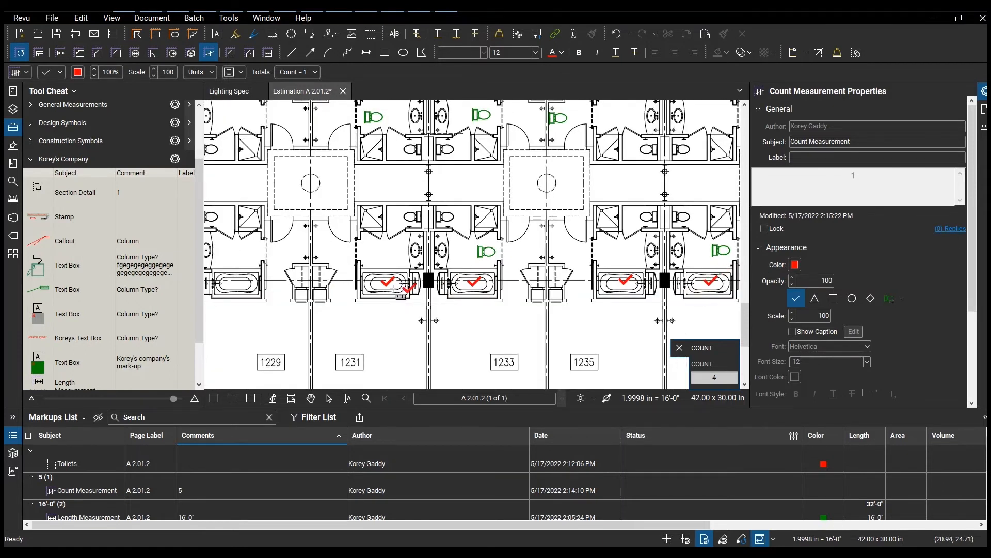
{"action": "left_click", "coordinate": [232, 283]}
{"action": "scroll", "coordinate": [233, 283], "scroll_direction": "down", "scroll_amount": 2}
{"action": "left_click_drag", "start_coordinate": [233, 283], "coordinate": [325, 282]}
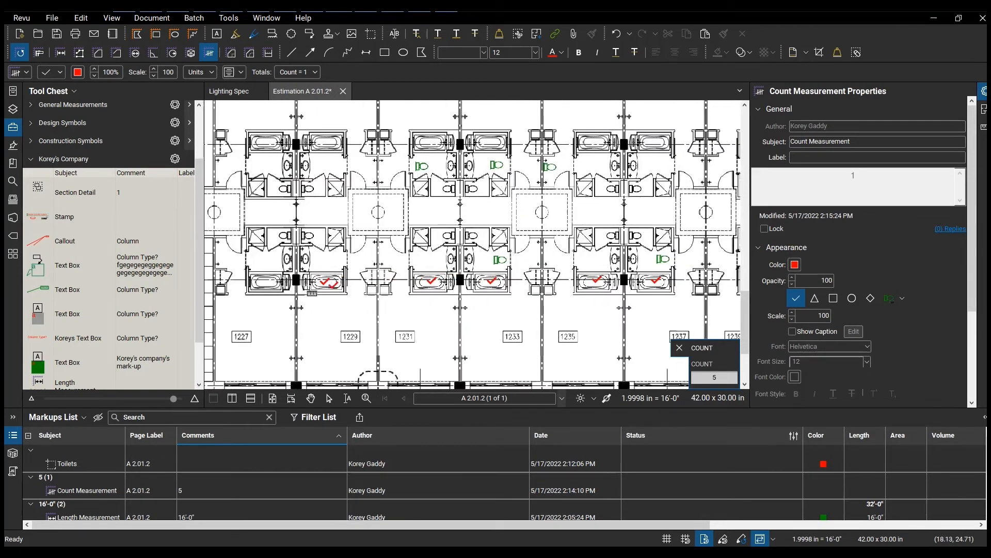
{"action": "left_click", "coordinate": [397, 251]}
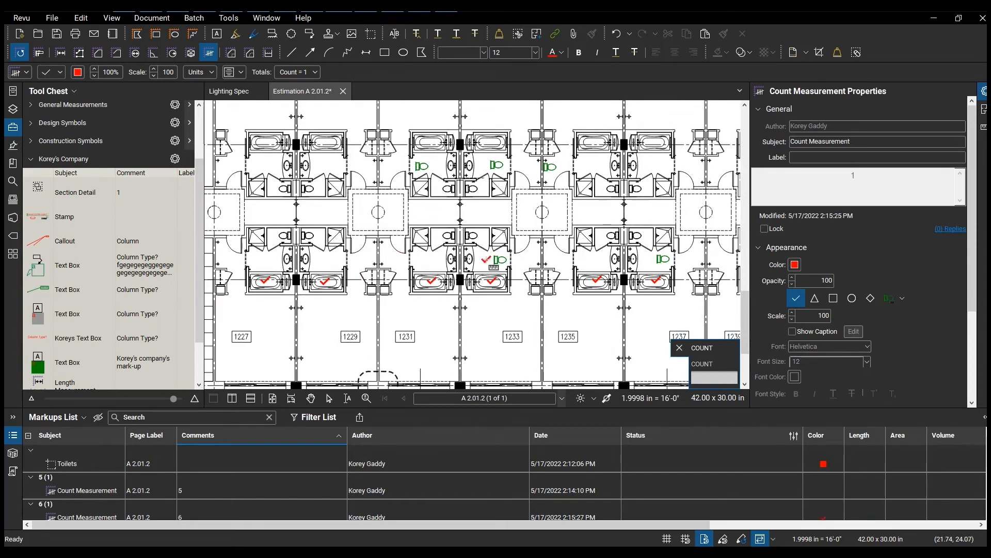
{"action": "key", "text": "Escape"}
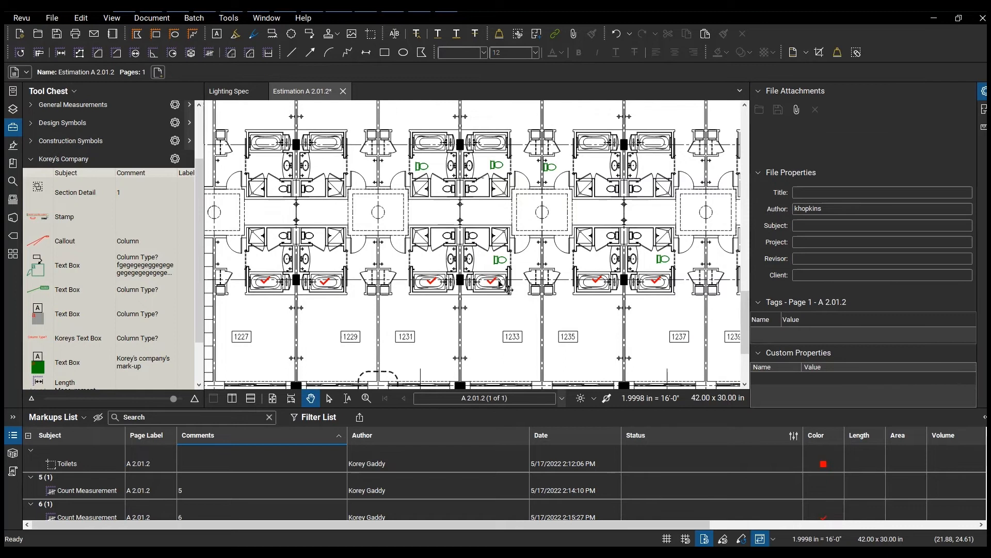
Step: Select the bathtub count markup and change its color to green
{"action": "left_click", "coordinate": [595, 282]}
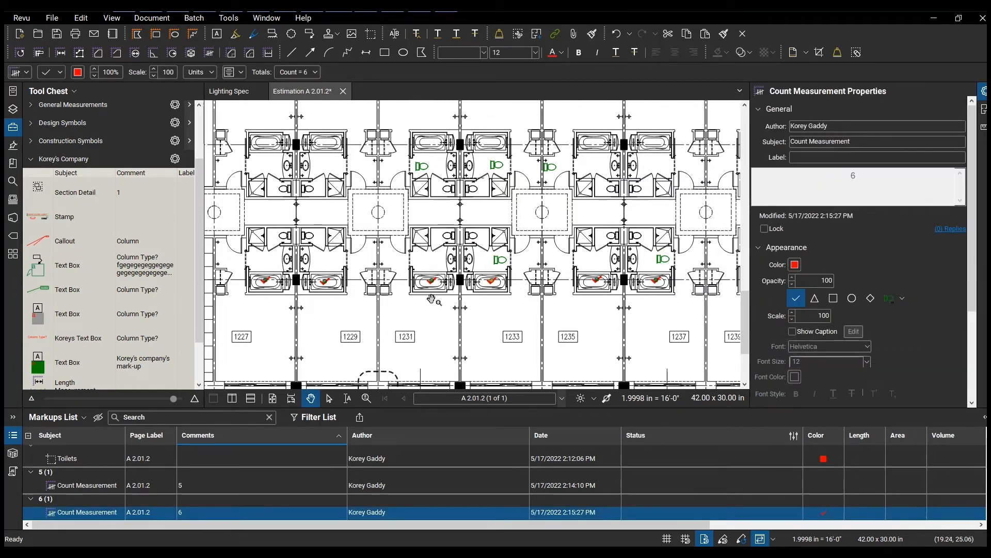
{"action": "left_click", "coordinate": [795, 265]}
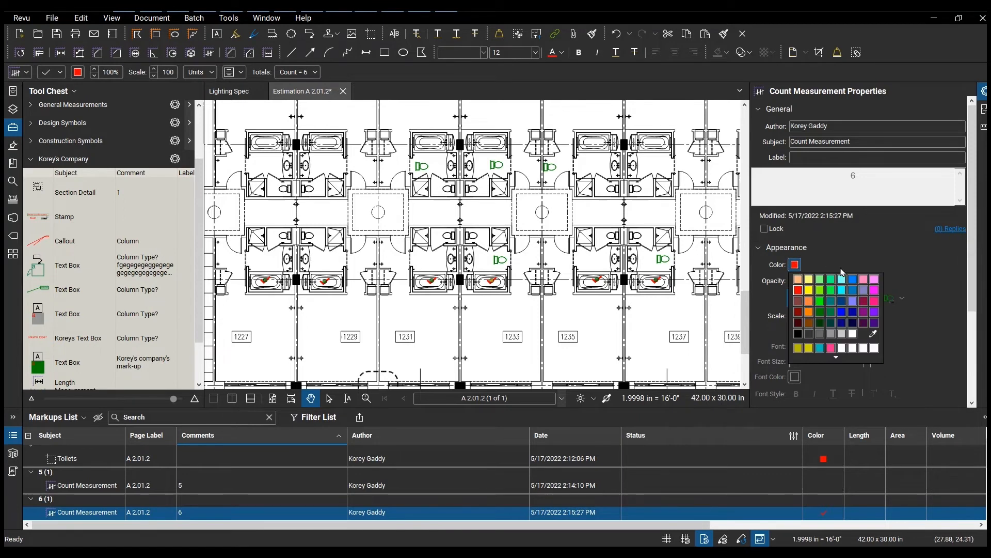
{"action": "left_click", "coordinate": [823, 311]}
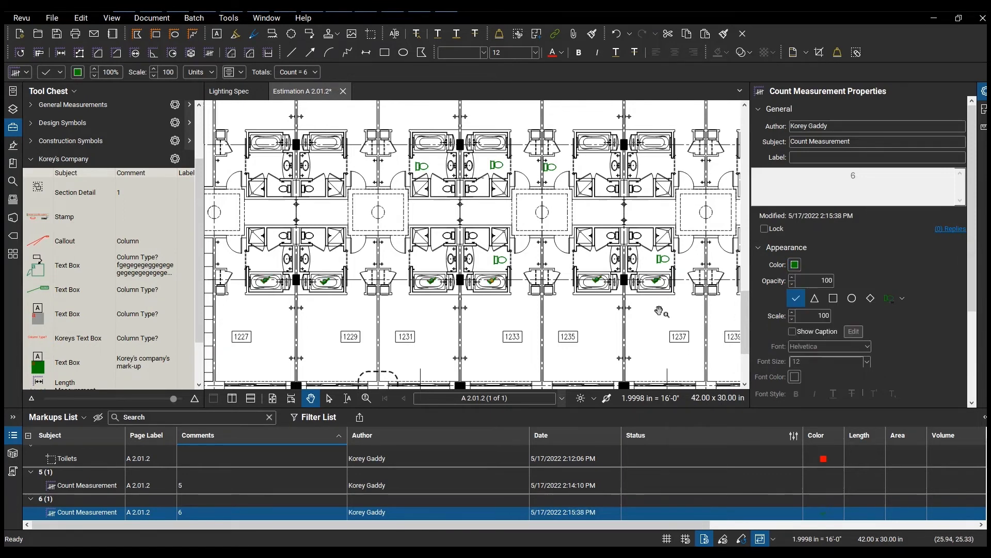
{"action": "scroll", "coordinate": [656, 309], "scroll_direction": "up", "scroll_amount": 2}
{"action": "scroll", "coordinate": [581, 297], "scroll_direction": "up", "scroll_amount": 1}
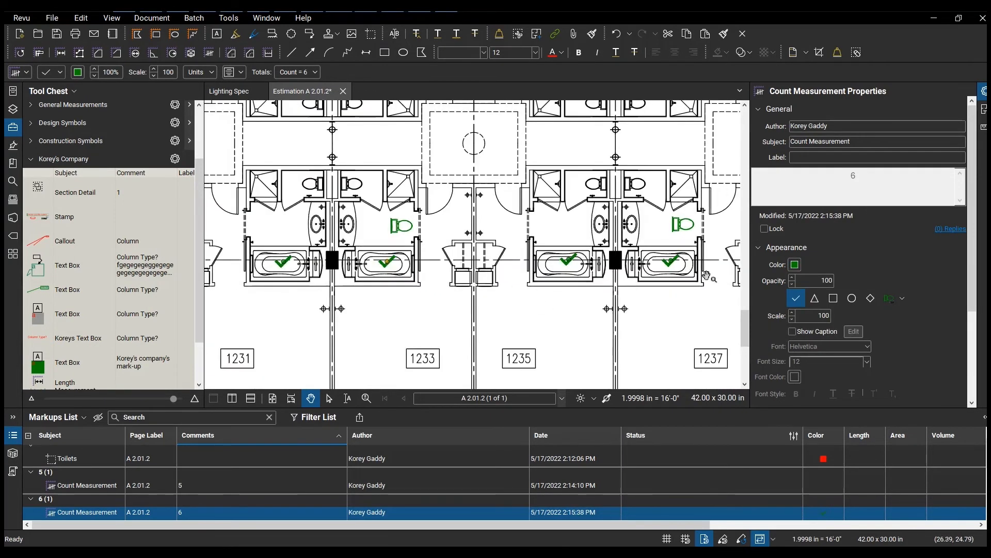
Step: Add the green check mark count to the custom company tool set in the Tool Chest
{"action": "scroll", "coordinate": [975, 231], "scroll_direction": "down", "scroll_amount": 3}
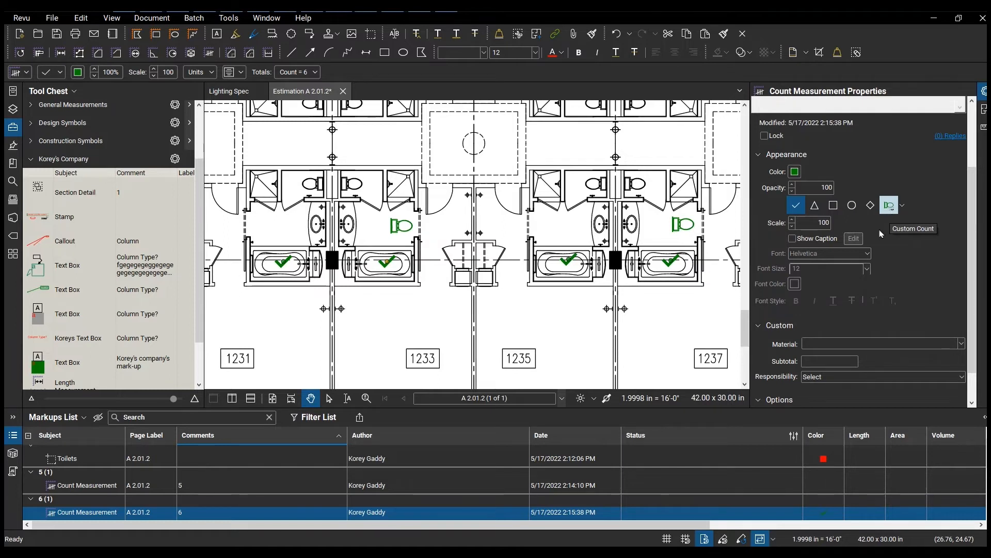
{"action": "scroll", "coordinate": [930, 299], "scroll_direction": "down", "scroll_amount": 1}
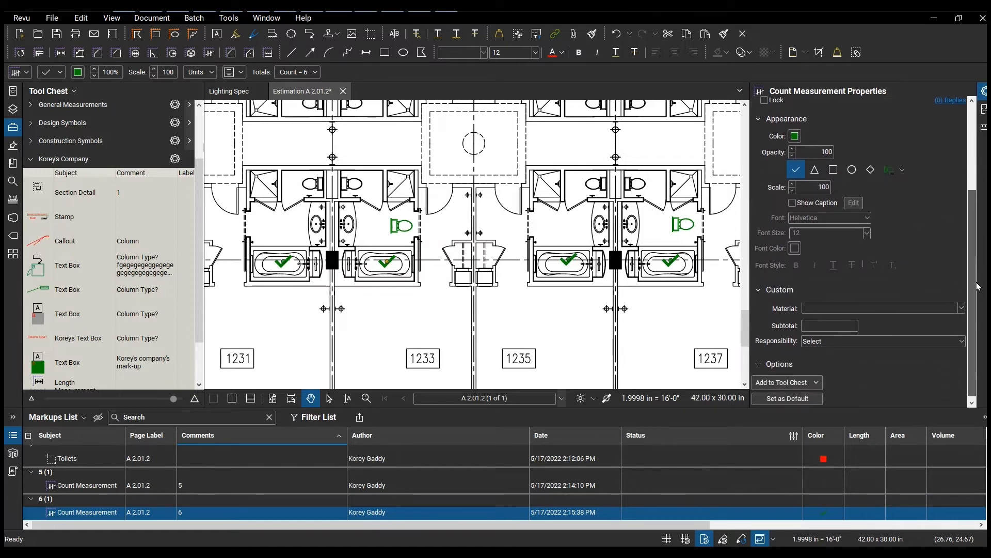
{"action": "left_click", "coordinate": [817, 380]}
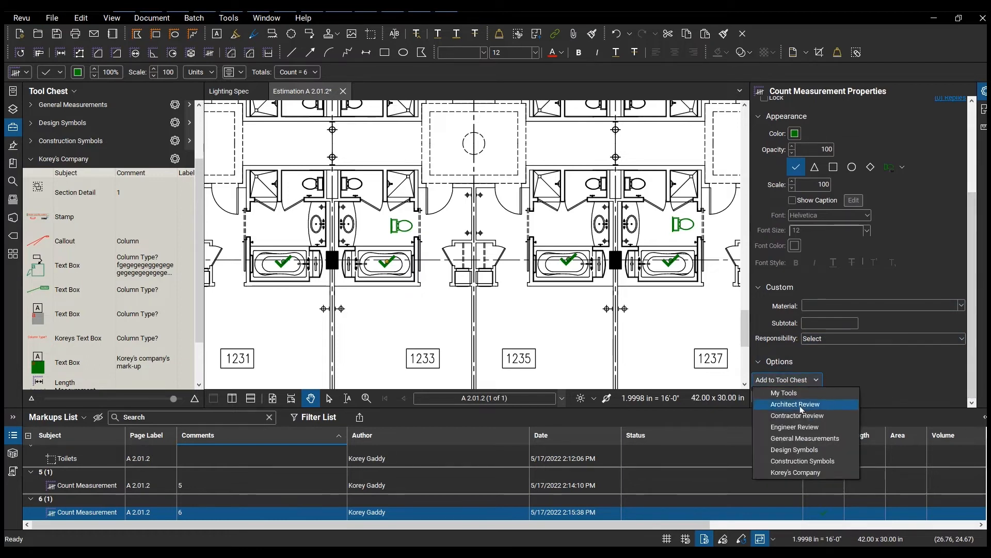
{"action": "left_click", "coordinate": [809, 473]}
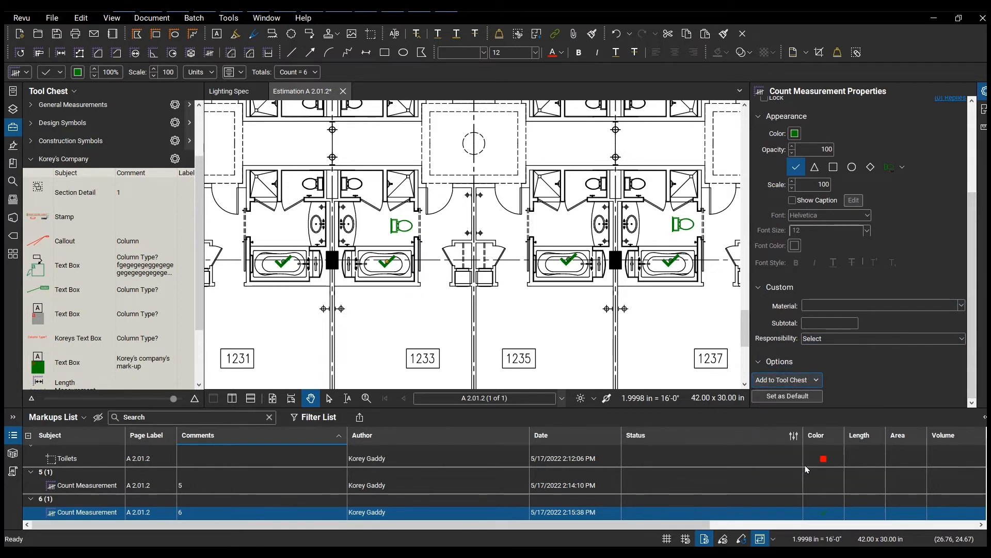
{"action": "scroll", "coordinate": [143, 286], "scroll_direction": "down", "scroll_amount": 3}
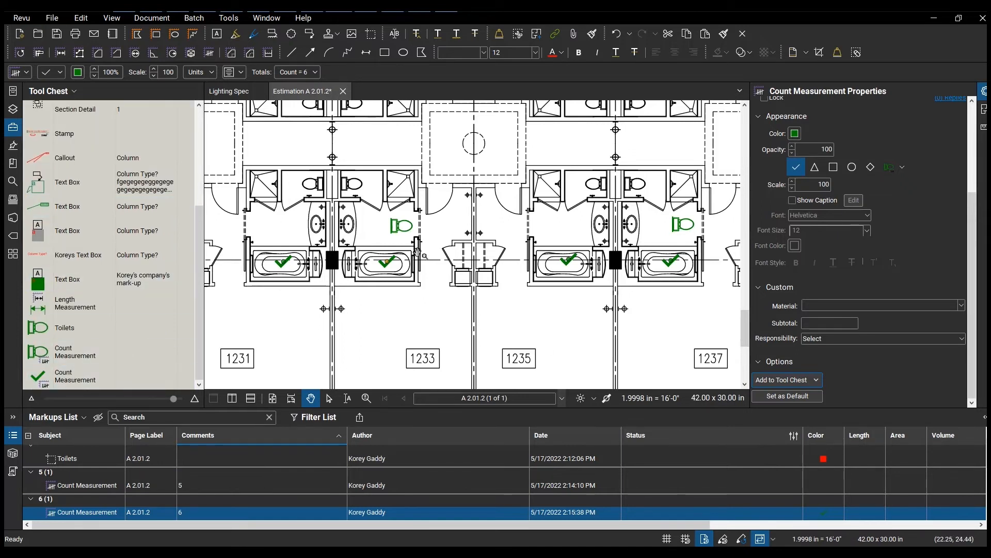
Step: Set the subject of the bathtub count markup to "Tubs"
{"action": "scroll", "coordinate": [953, 221], "scroll_direction": "up", "scroll_amount": 3}
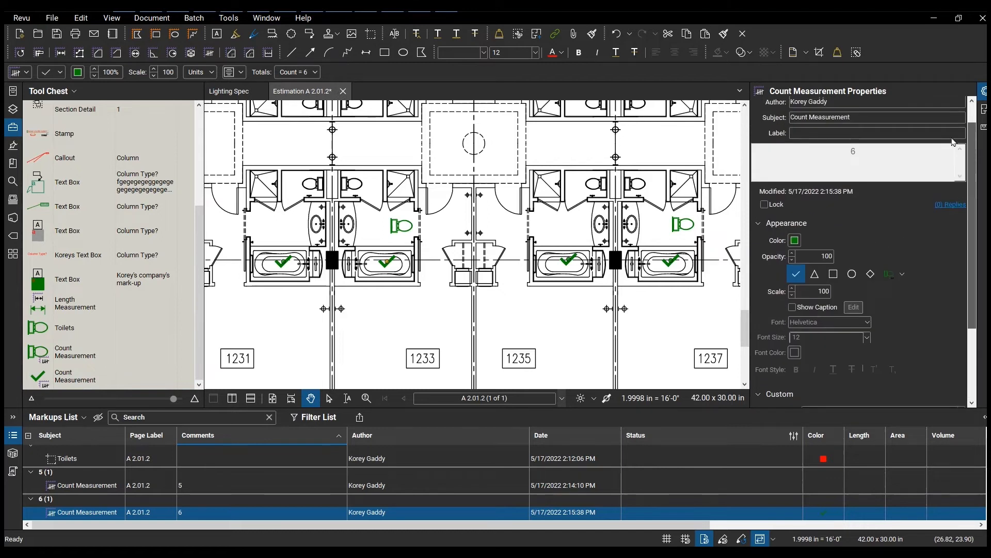
{"action": "left_click", "coordinate": [845, 158]}
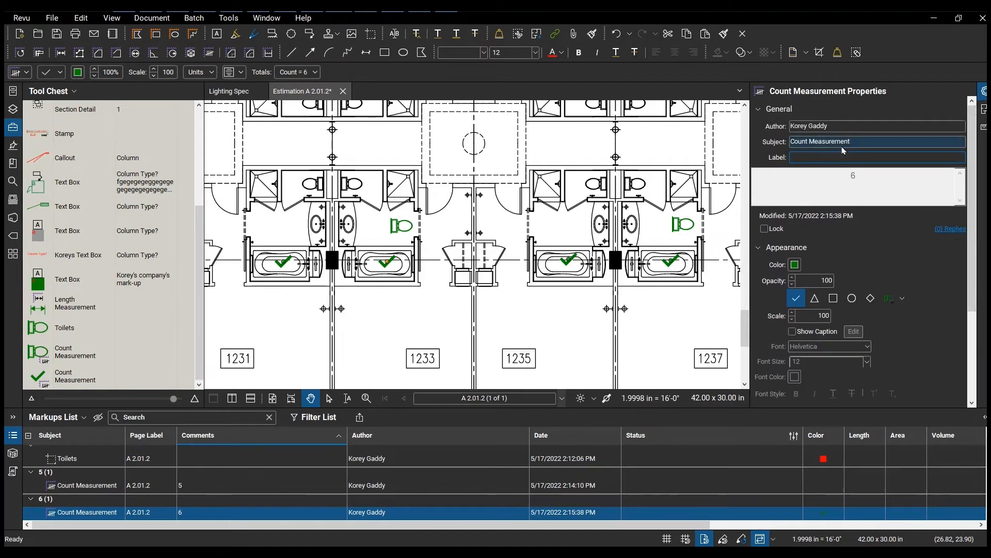
{"action": "left_click", "coordinate": [853, 141]}
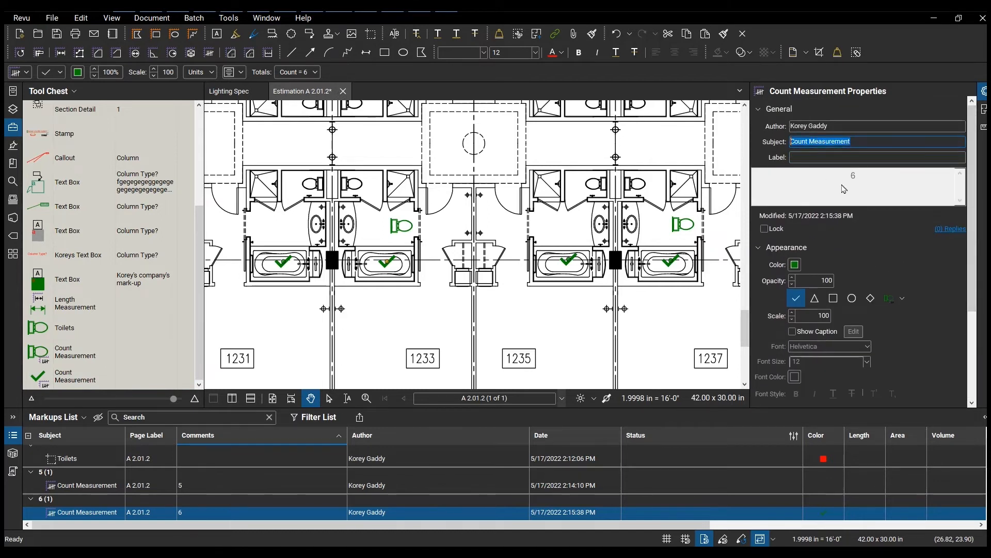
{"action": "type", "text": "Tubs"}
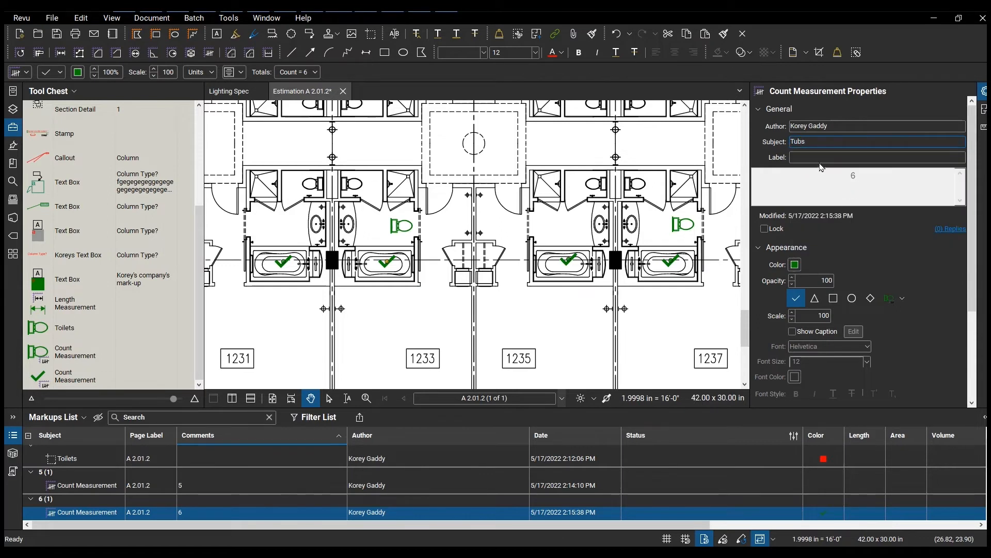
{"action": "left_click", "coordinate": [821, 161]}
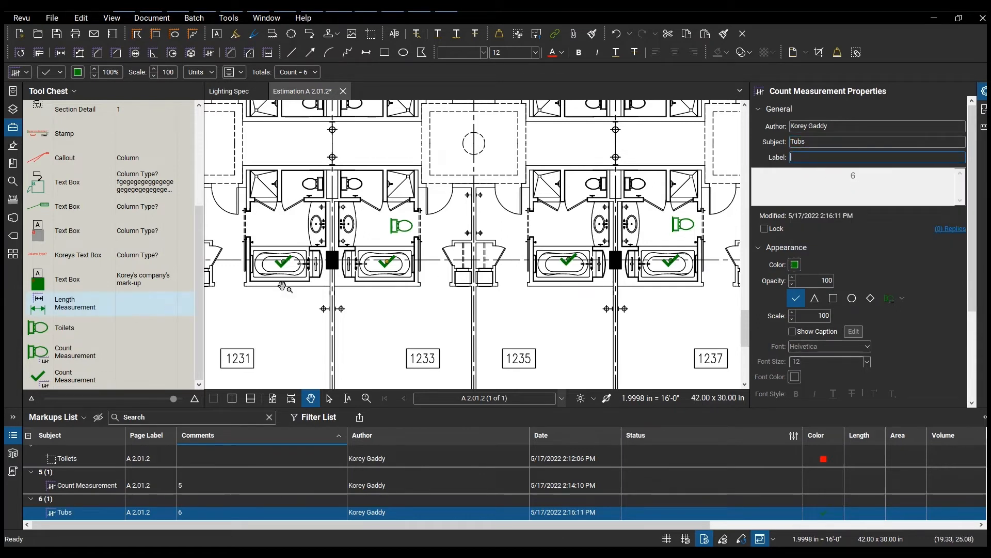
Step: Delete the green check mark Count Measurement tool from the custom company tool set
{"action": "left_click", "coordinate": [71, 377]}
{"action": "right_click", "coordinate": [71, 376]}
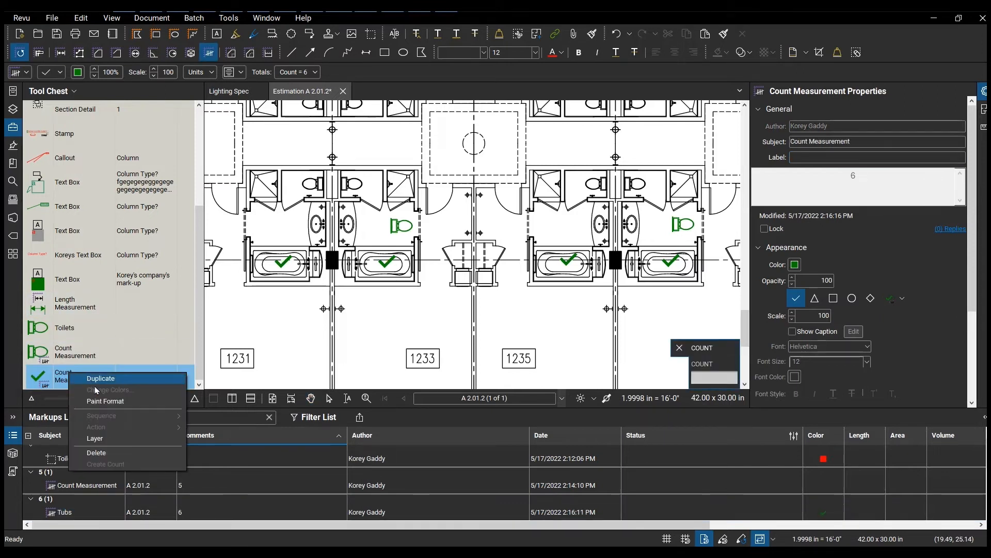
{"action": "left_click", "coordinate": [110, 456]}
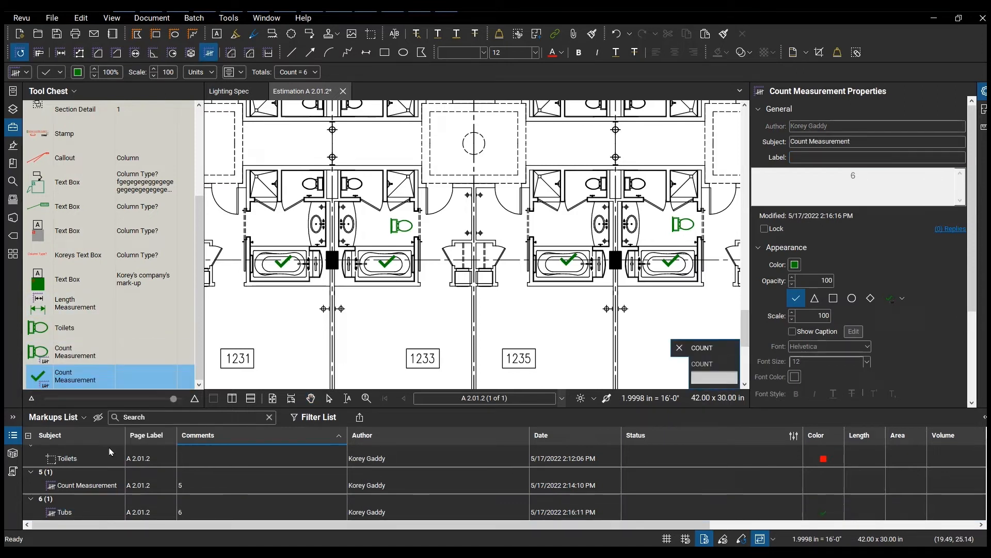
Step: Add the Tubs count markup on the plan to the custom company tool set in the Tool Chest
{"action": "left_click", "coordinate": [388, 266]}
{"action": "right_click", "coordinate": [387, 266]}
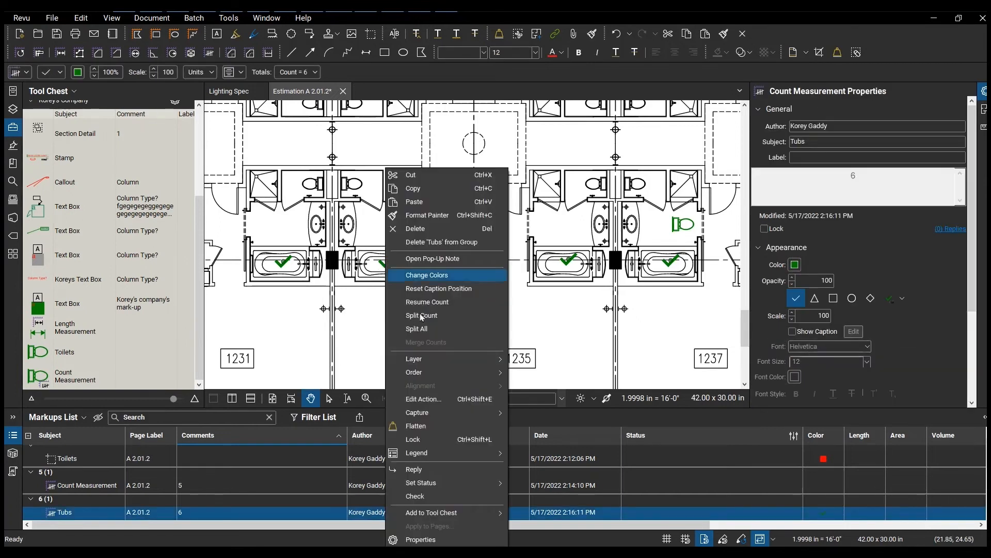
{"action": "mouse_move", "coordinate": [487, 521]}
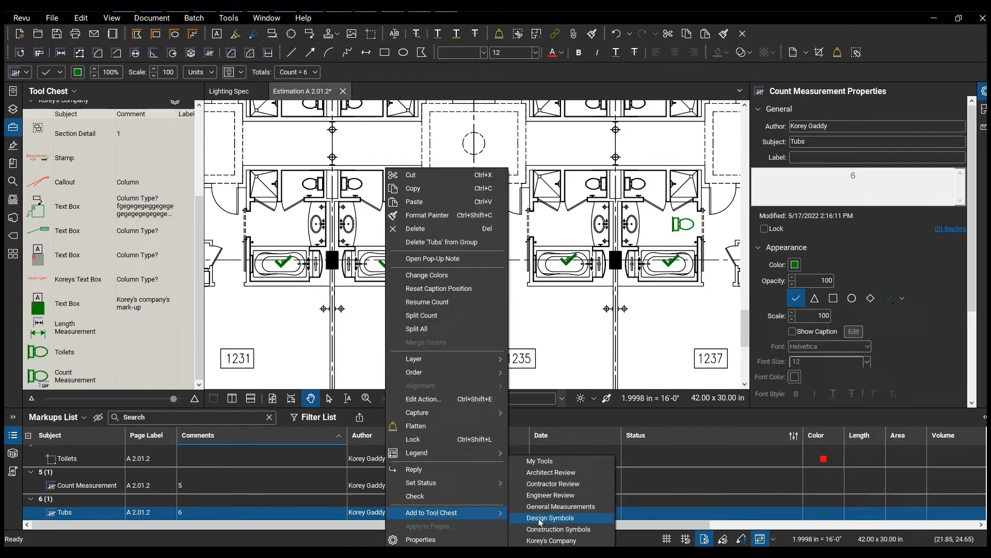
{"action": "left_click", "coordinate": [547, 541]}
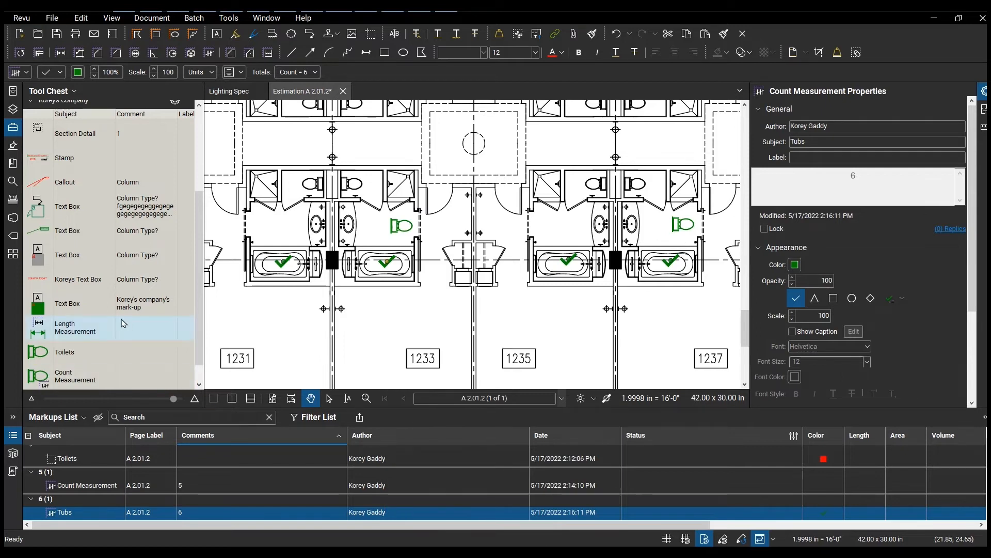
{"action": "scroll", "coordinate": [105, 330], "scroll_direction": "down", "scroll_amount": 1}
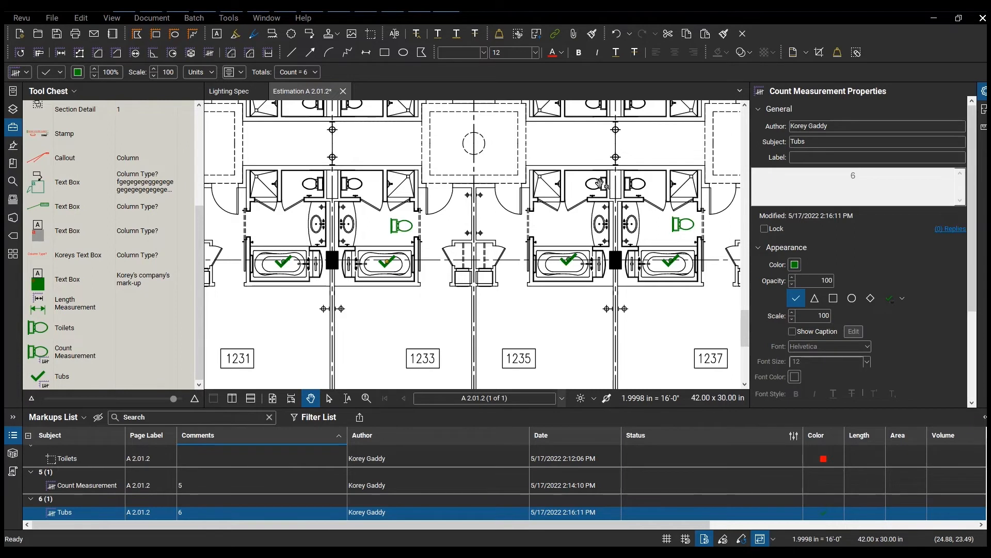
Step: Draw a rectangle markup below the bathtub in room 1237 and open its line color choices
{"action": "left_click_drag", "start_coordinate": [603, 197], "coordinate": [533, 182]}
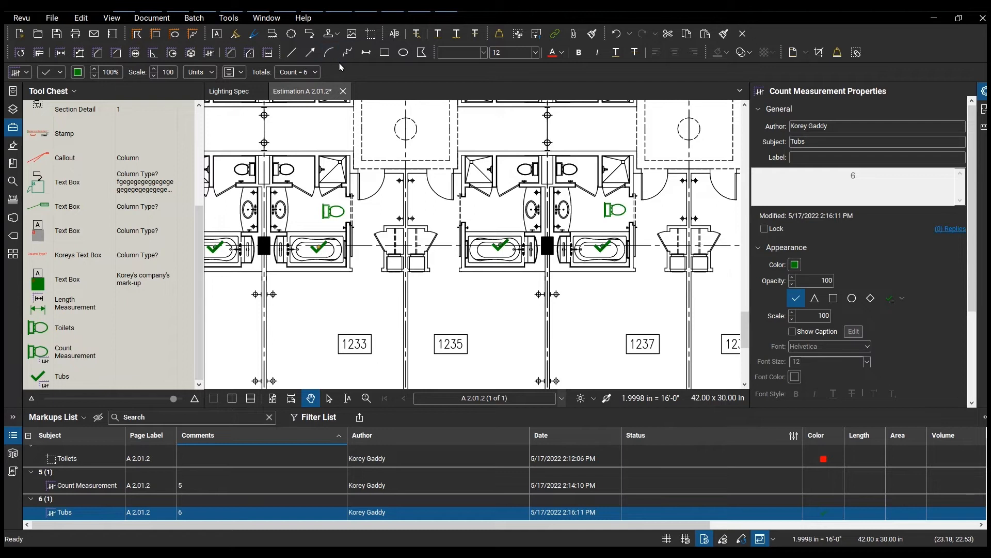
{"action": "left_click", "coordinate": [387, 57]}
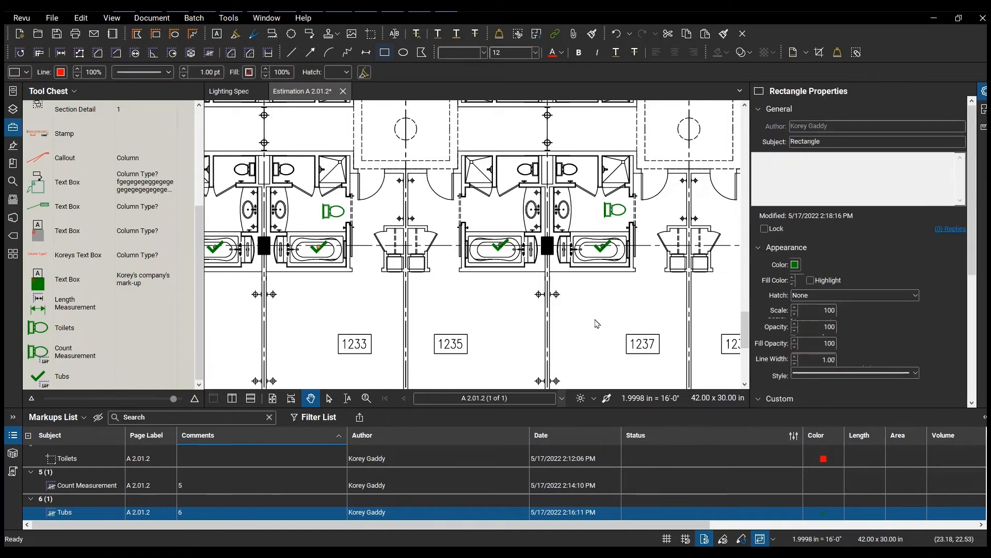
{"action": "mouse_move", "coordinate": [591, 316]}
{"action": "left_mouse_down"}
{"action": "mouse_move", "coordinate": [673, 279]}
{"action": "mouse_move", "coordinate": [660, 282]}
{"action": "left_mouse_up"}
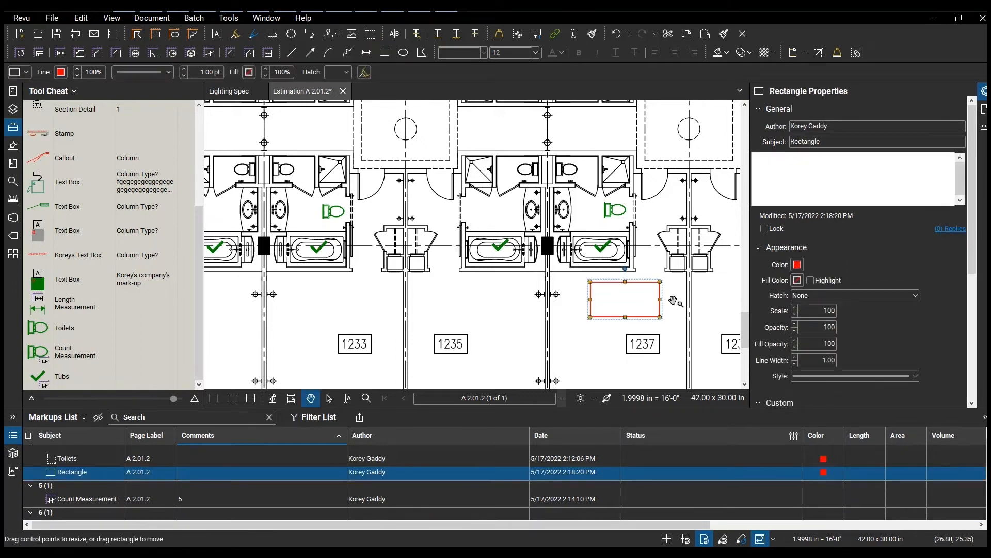
{"action": "left_click", "coordinate": [799, 267]}
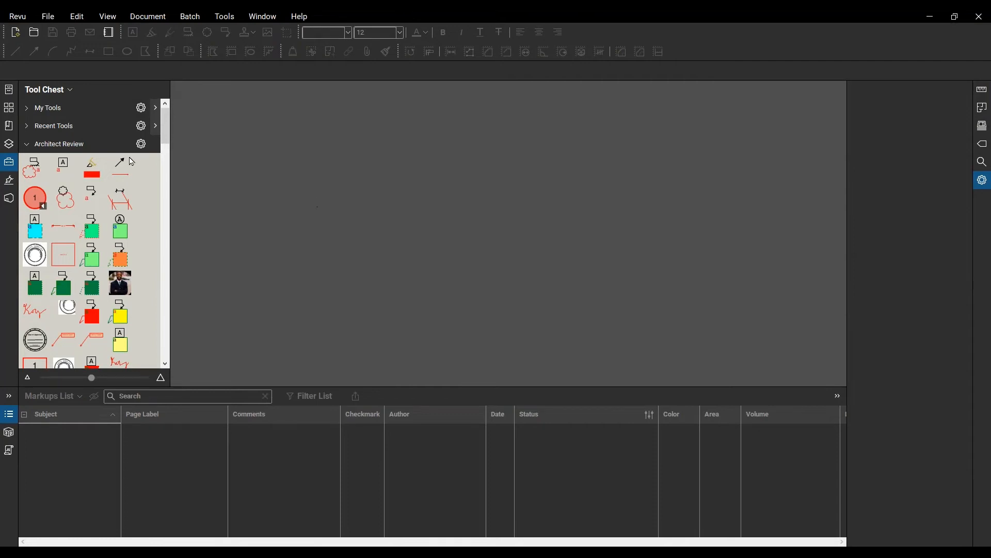
Step: Collapse the Architect Review, Contractor Review, Engineer Review, General Measurements, Design Symbols, Construction Symbols and SIB Takeoffs tool sets
{"action": "left_click", "coordinate": [27, 144]}
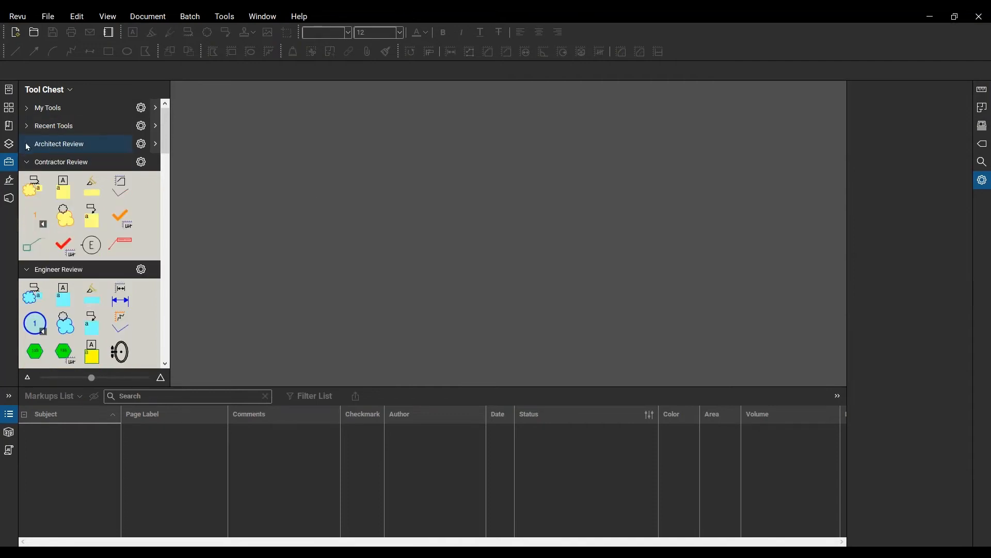
{"action": "left_click", "coordinate": [32, 163]}
{"action": "left_click", "coordinate": [29, 181]}
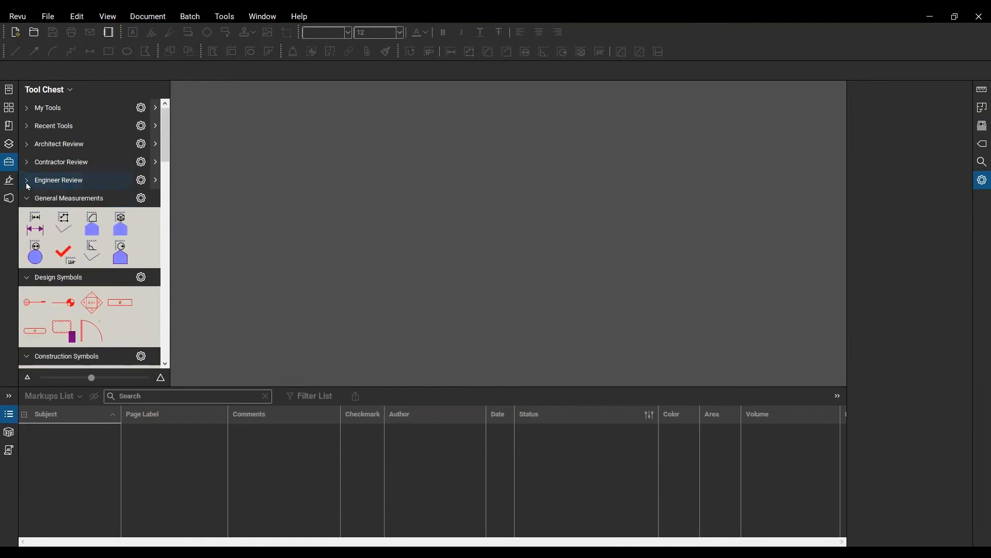
{"action": "left_click", "coordinate": [31, 200]}
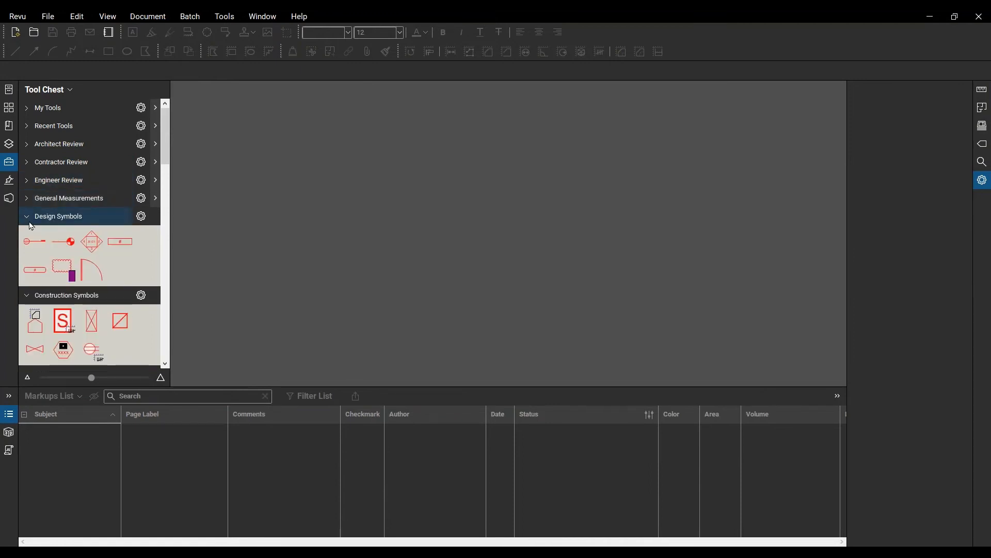
{"action": "left_click", "coordinate": [30, 218]}
{"action": "left_click", "coordinate": [28, 235]}
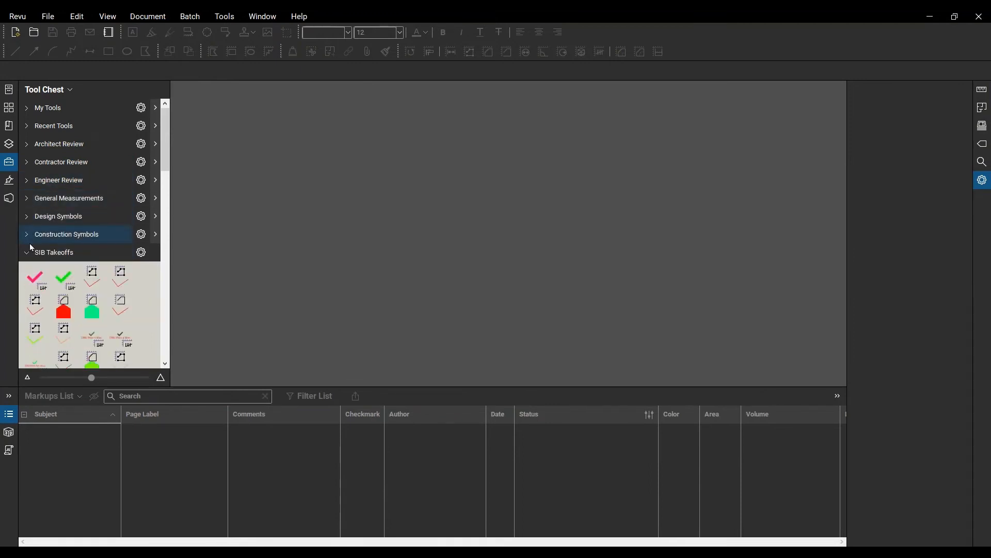
{"action": "left_click", "coordinate": [28, 253]}
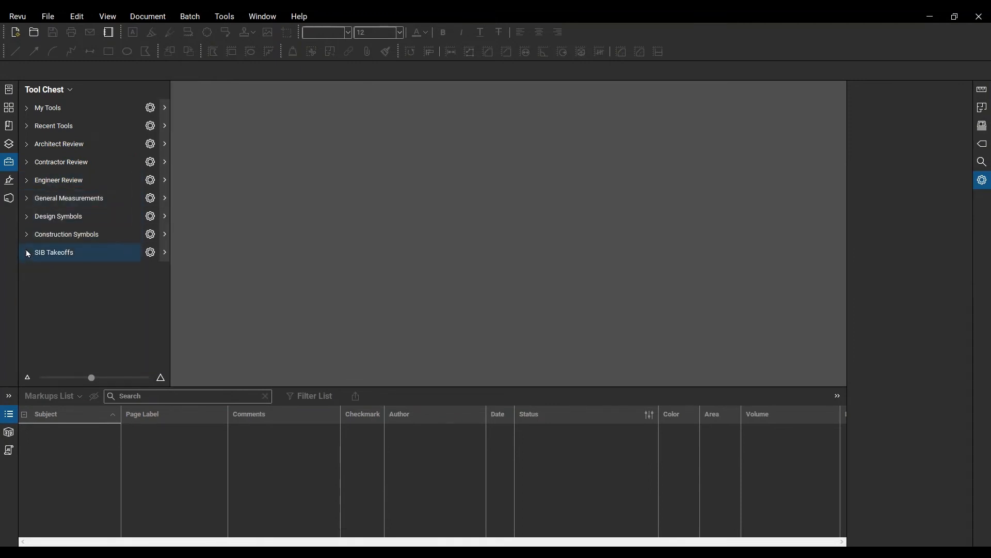
Step: Hide the SIB Takeoffs tool set from the Tool Chest through the tool set management settings
{"action": "left_click", "coordinate": [66, 91]}
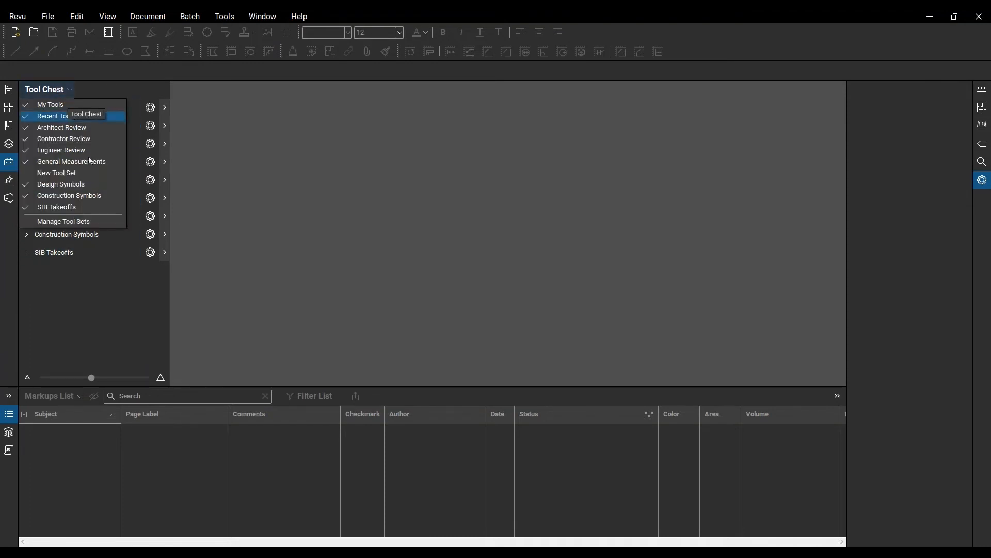
{"action": "left_click", "coordinate": [63, 222]}
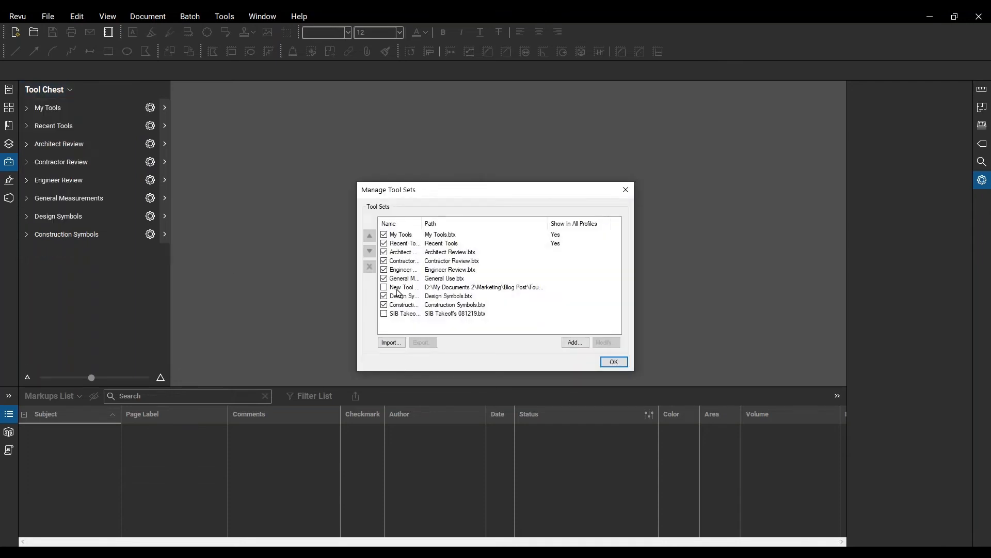
{"action": "left_click", "coordinate": [614, 362]}
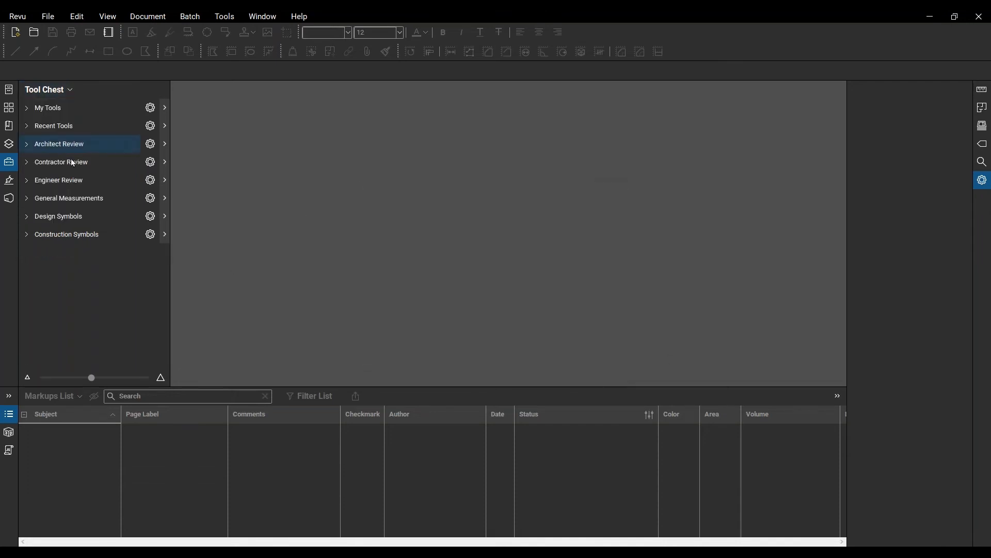
Step: Add a new displayed tool set titled with the custom company name and save it under that name in the Revu 20 folder
{"action": "left_click", "coordinate": [72, 92]}
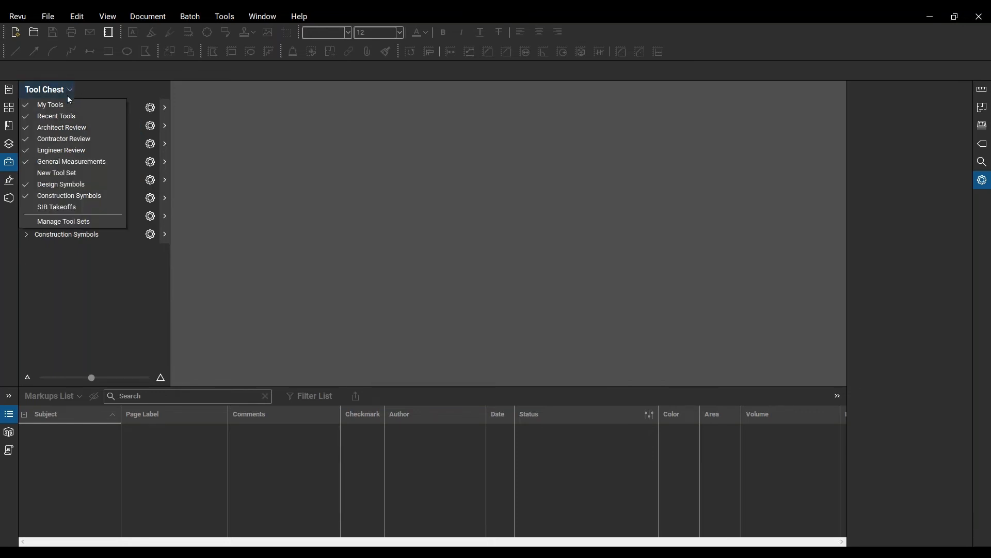
{"action": "left_click", "coordinate": [81, 223]}
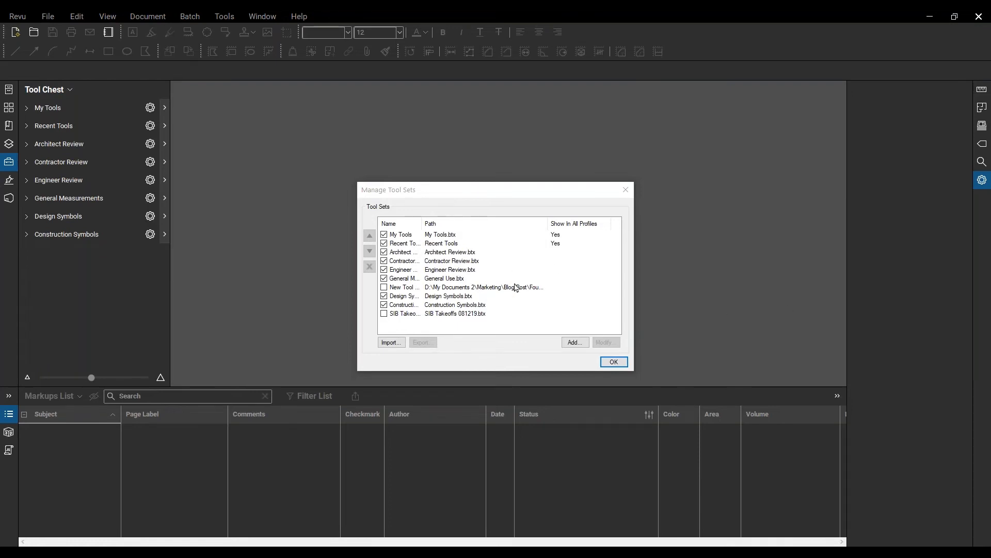
{"action": "left_click", "coordinate": [575, 343]}
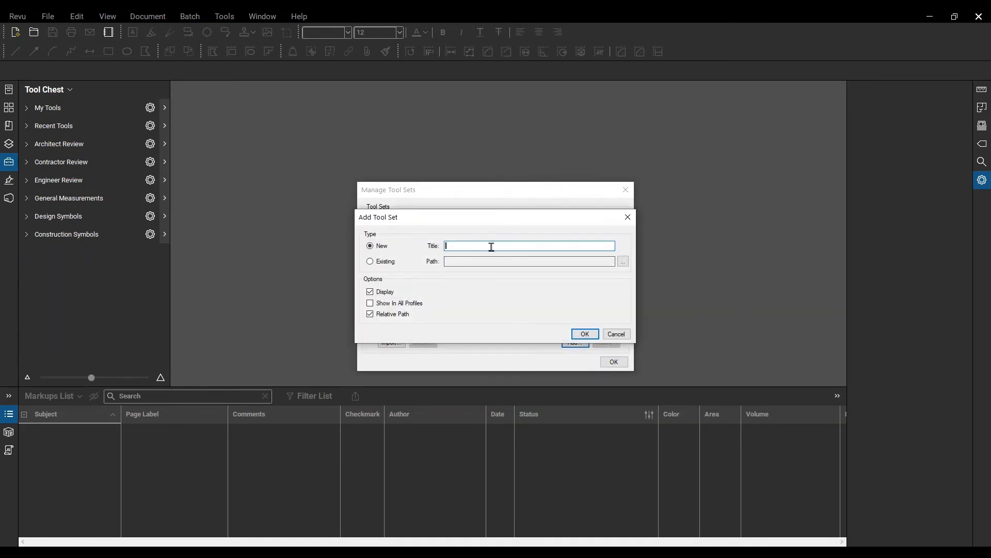
{"action": "type", "text": "koreys company"}
{"action": "left_click", "coordinate": [585, 335]}
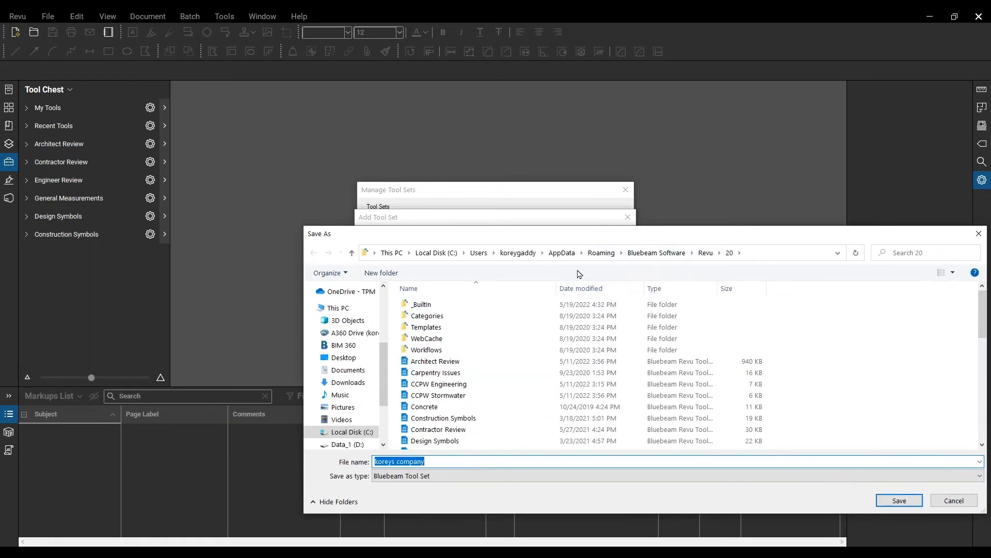
{"action": "left_click", "coordinate": [899, 501]}
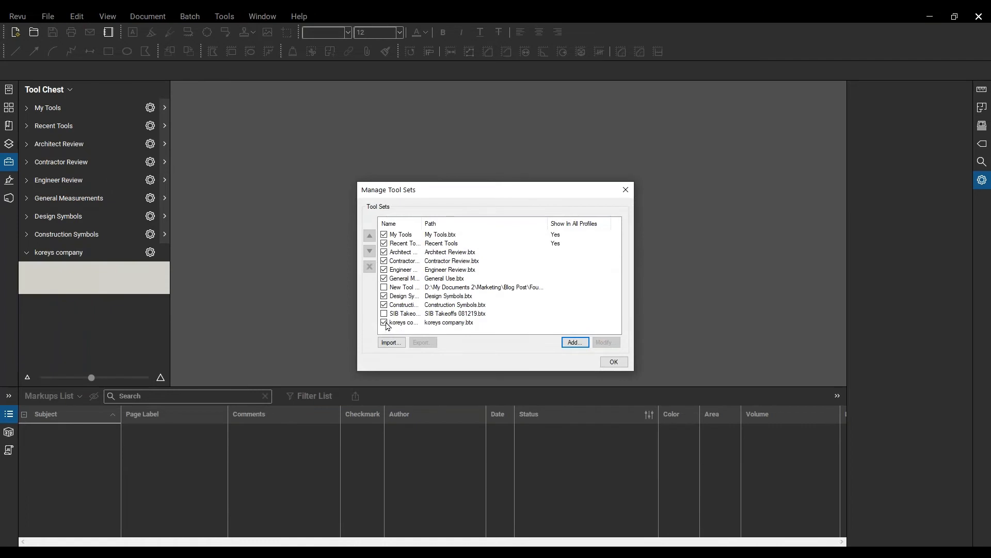
{"action": "left_click", "coordinate": [613, 361]}
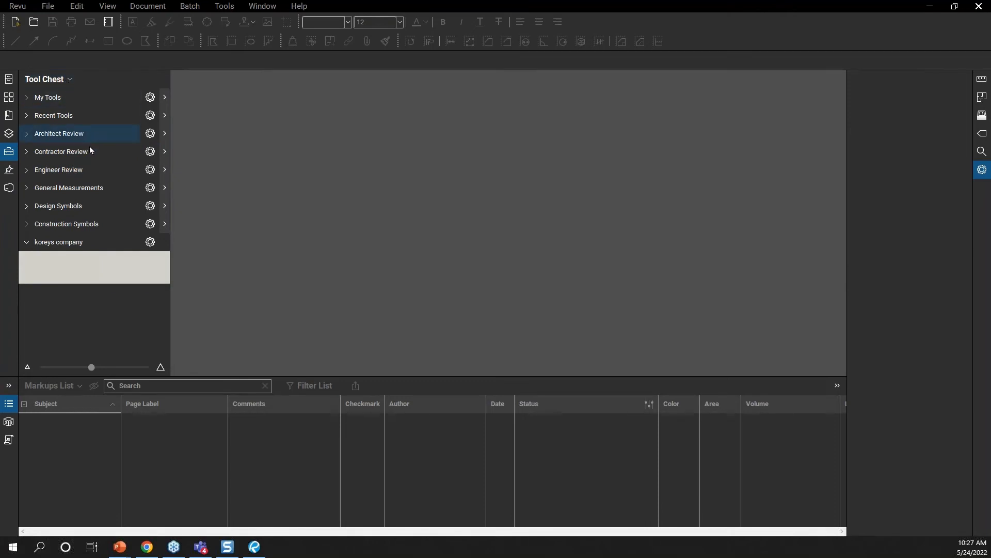
Step: Select the new company tool set for export, examine the Desktop save options and leave without saving
{"action": "left_click", "coordinate": [71, 81]}
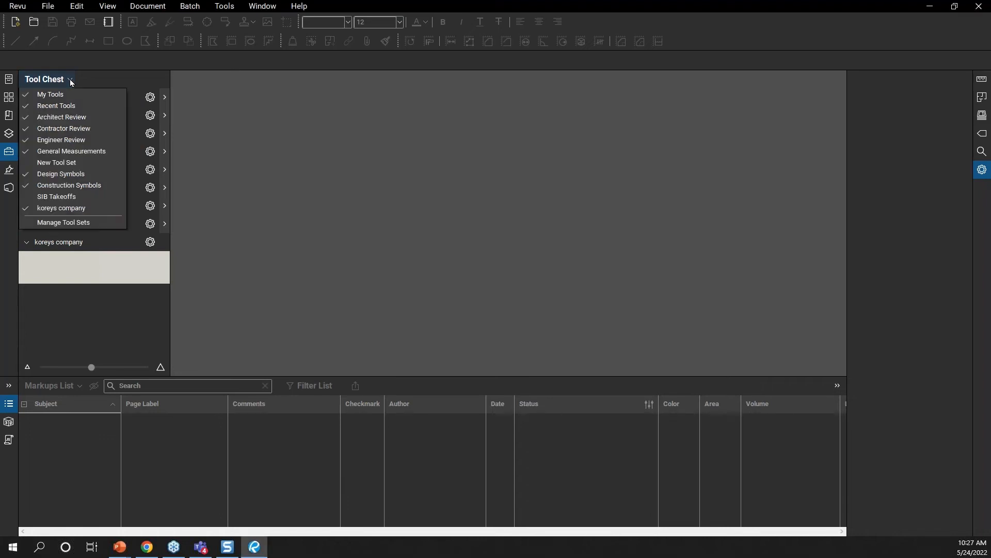
{"action": "left_click", "coordinate": [77, 224]}
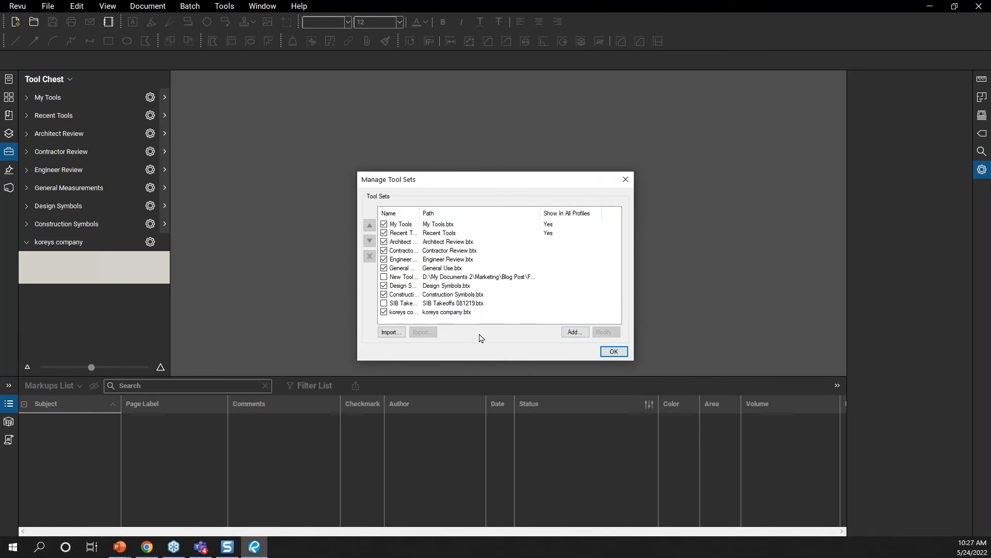
{"action": "left_click", "coordinate": [426, 313]}
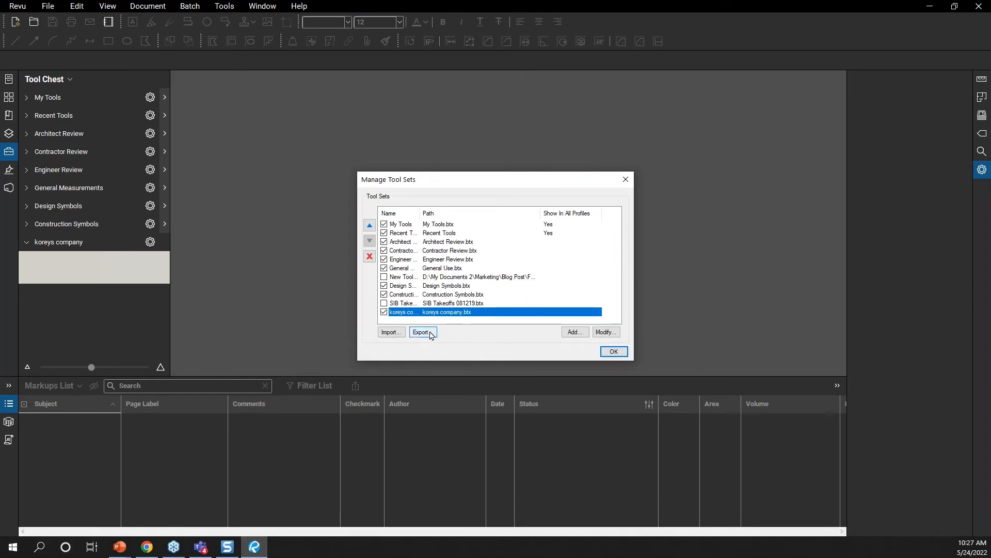
{"action": "left_click", "coordinate": [428, 334]}
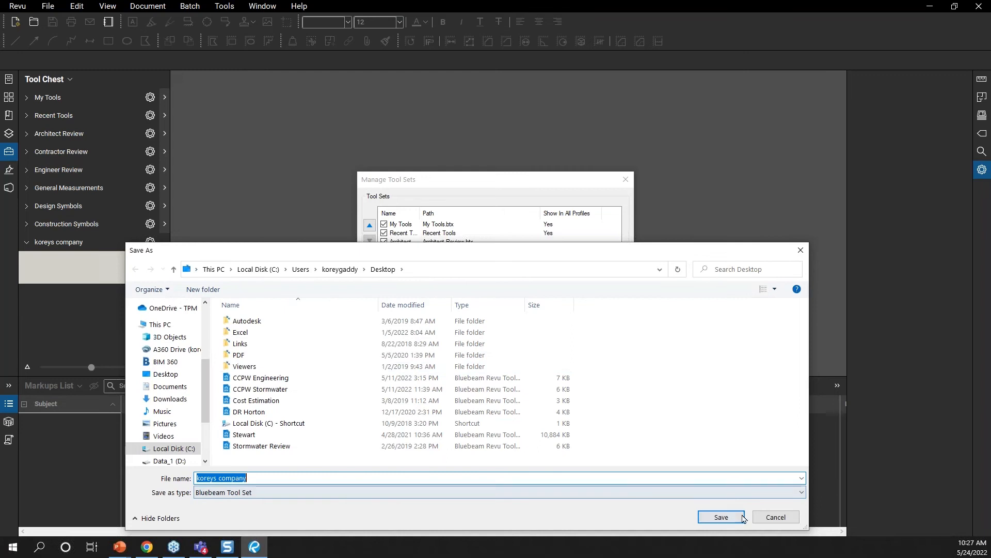
{"action": "left_click", "coordinate": [791, 520]}
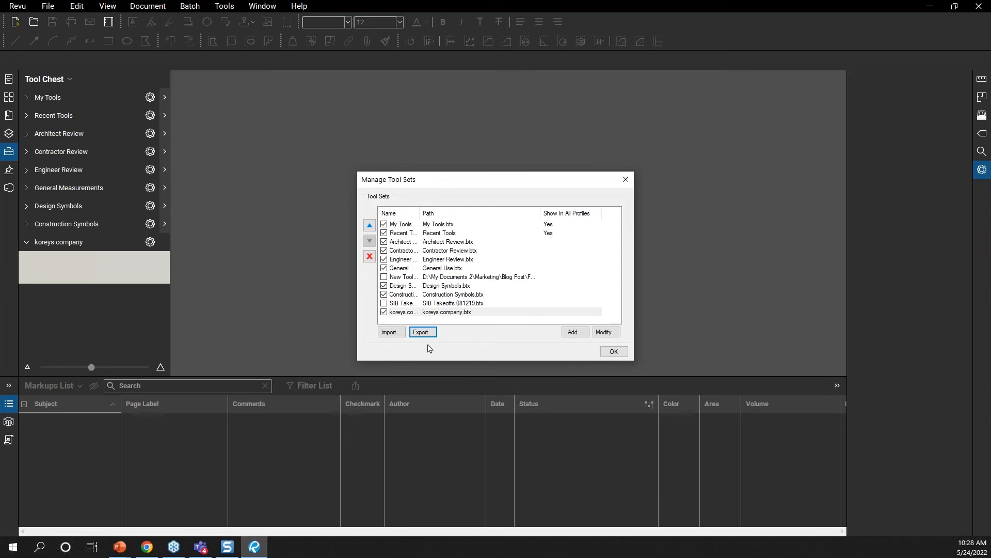
Step: Examine the tool set files on the Desktop available for import, leave without importing and close tool set management
{"action": "left_click", "coordinate": [398, 335]}
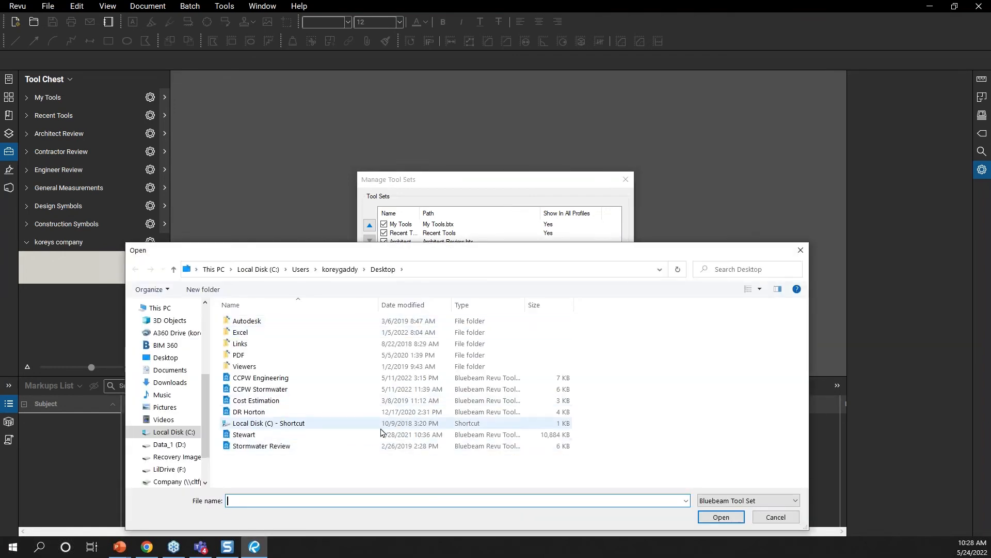
{"action": "left_click", "coordinate": [786, 519]}
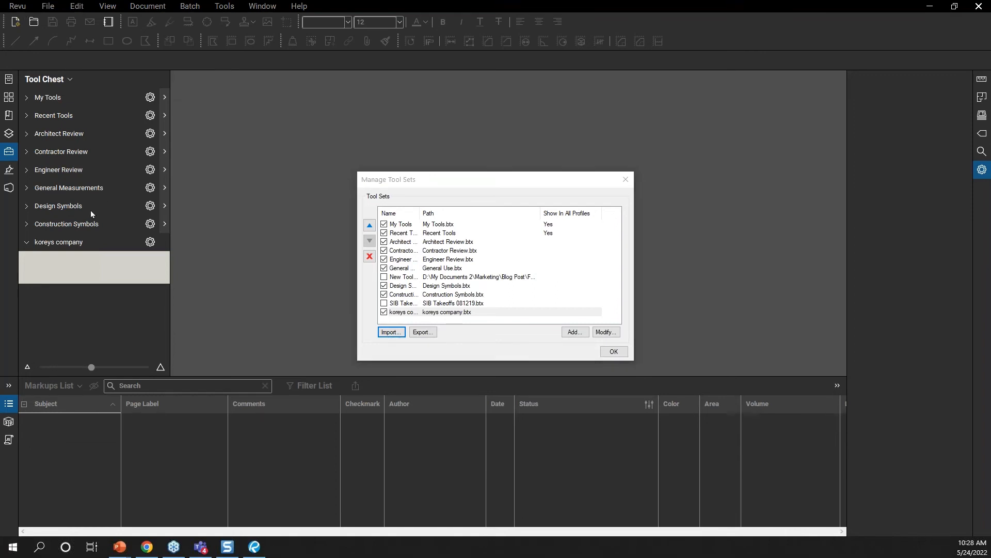
{"action": "left_click", "coordinate": [614, 352]}
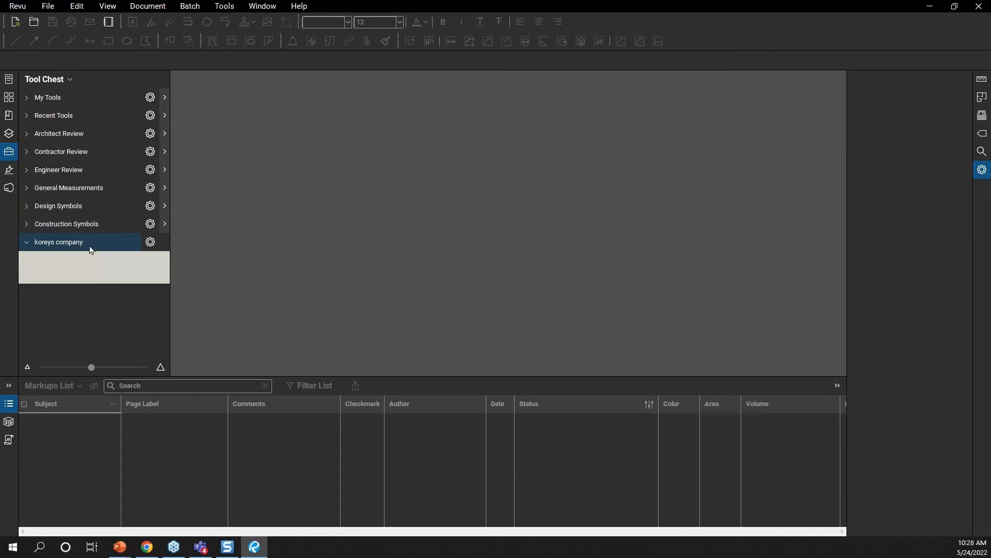
Step: Switch to the Revu Advanced profile and widen the Tool Chest so the full tool set names are readable
{"action": "left_click", "coordinate": [16, 8]}
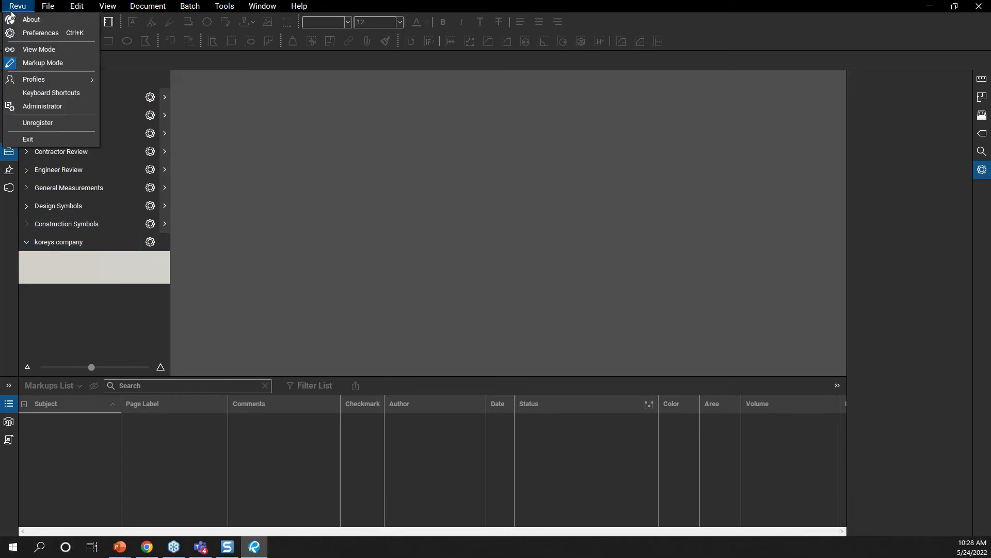
{"action": "mouse_move", "coordinate": [63, 81]}
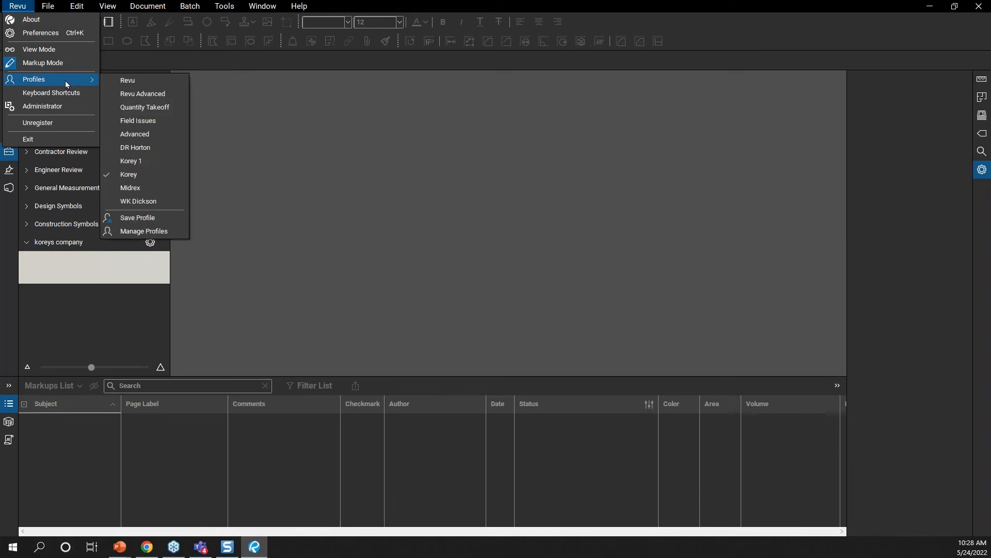
{"action": "left_click", "coordinate": [116, 98]}
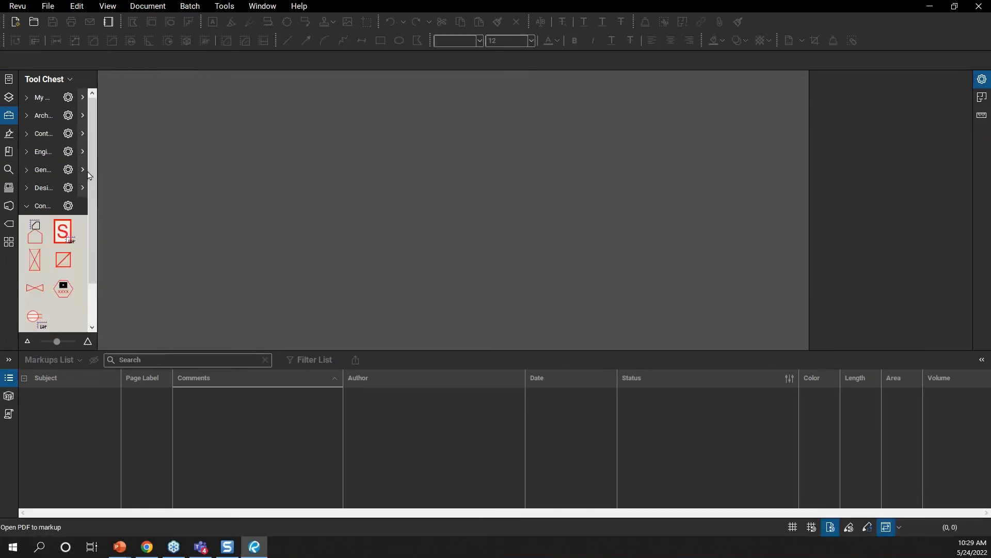
{"action": "left_click_drag", "start_coordinate": [98, 192], "coordinate": [228, 223]}
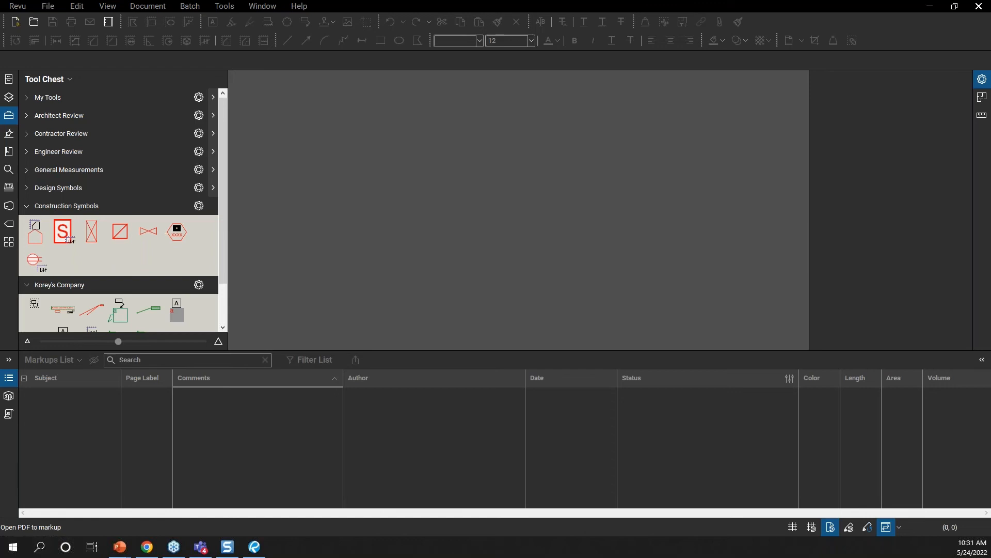
Step: Switch to Chrome and open youtube.com in a new browser tab
{"action": "left_click", "coordinate": [148, 548]}
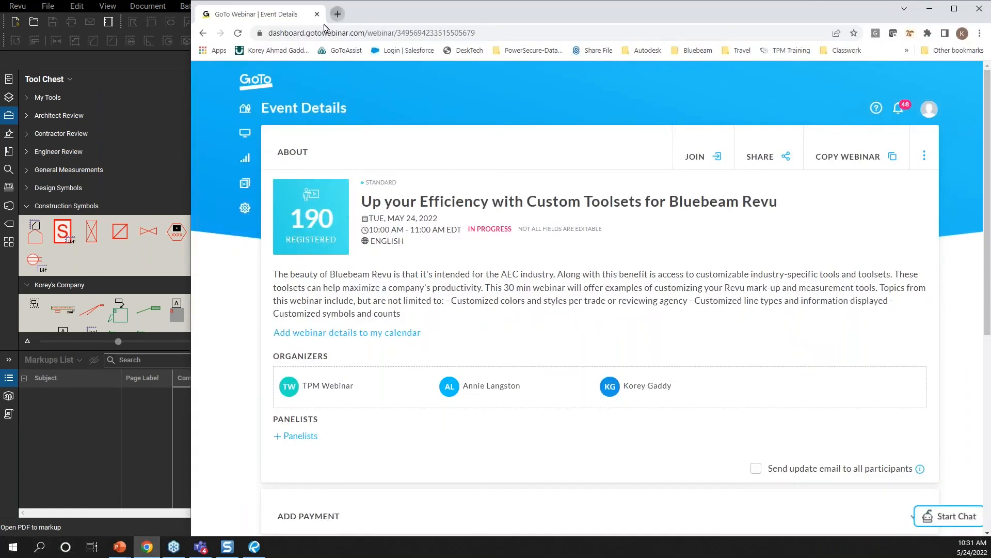
{"action": "left_click", "coordinate": [338, 14]}
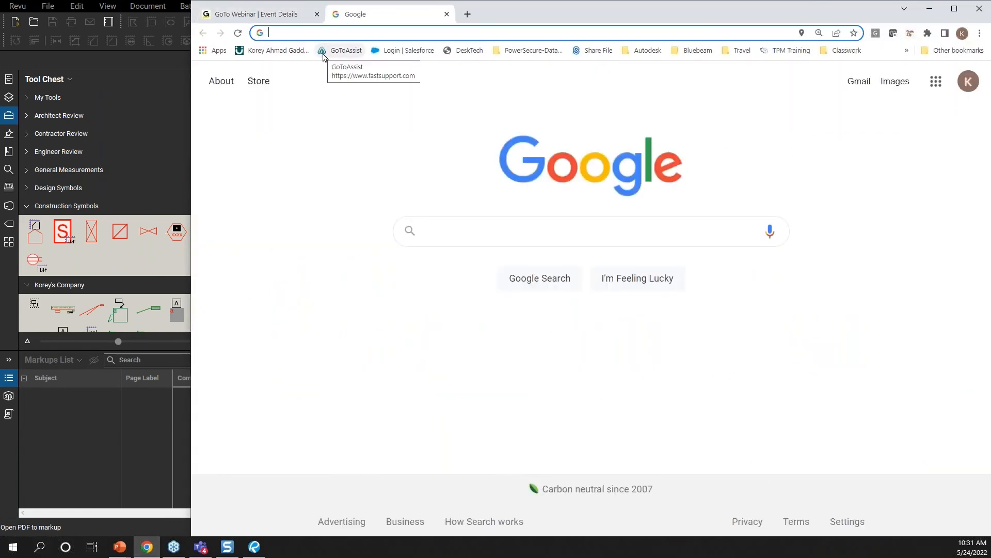
{"action": "type", "text": "youtube.com"}
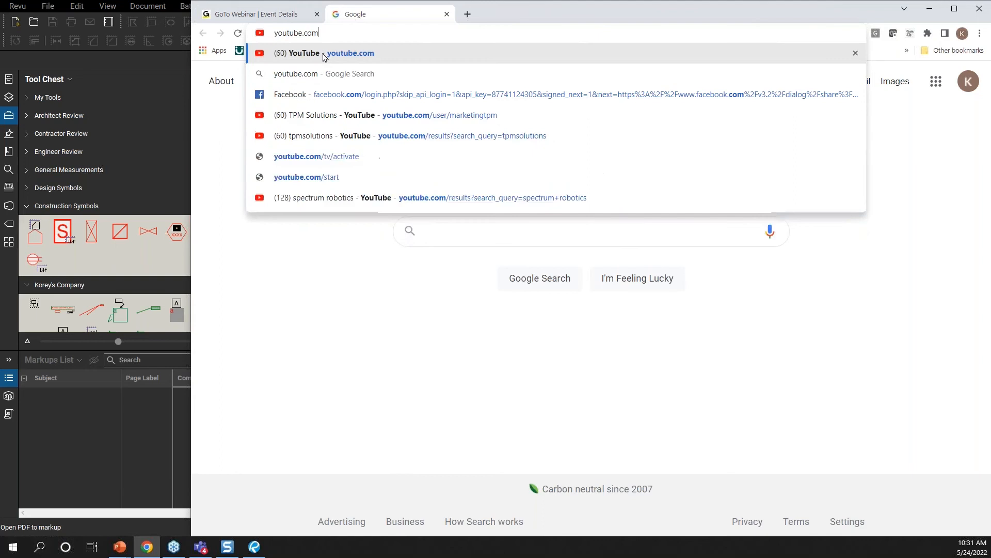
{"action": "left_click", "coordinate": [324, 54]}
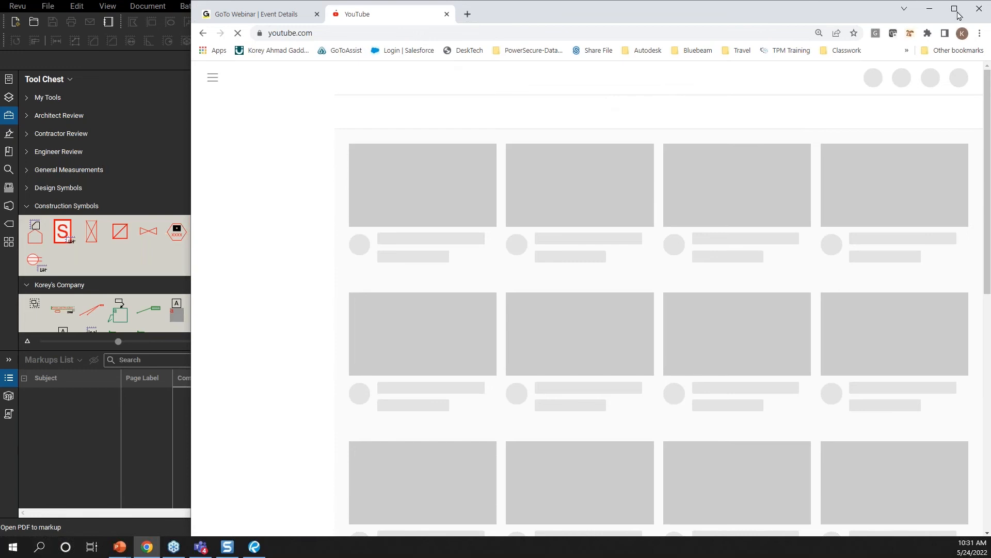
Step: Search YouTube for "tpmsoultions", open the TPM Solutions channel and maximize the browser window
{"action": "left_click_drag", "start_coordinate": [598, 16], "coordinate": [415, 29]}
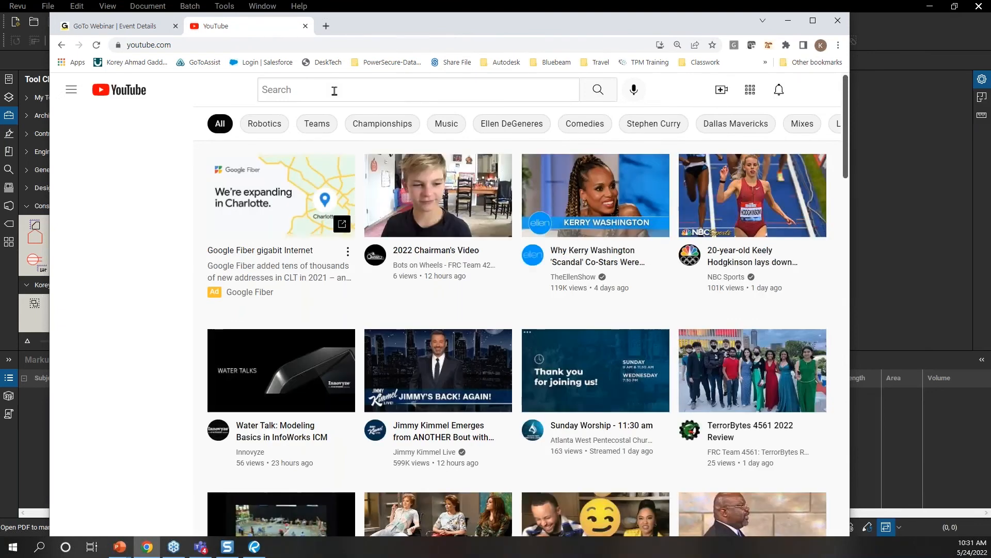
{"action": "type", "text": "tpmsoultions"}
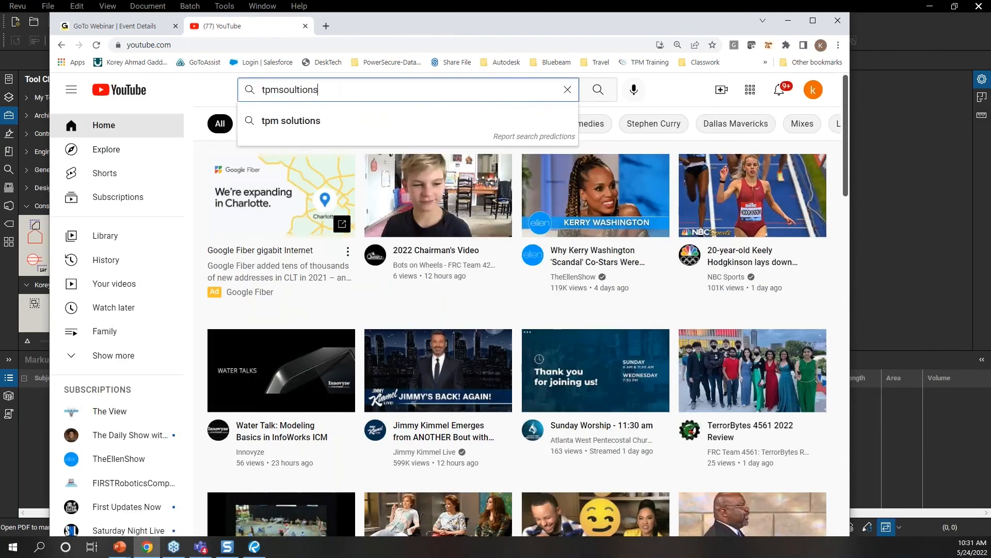
{"action": "key", "text": "Return"}
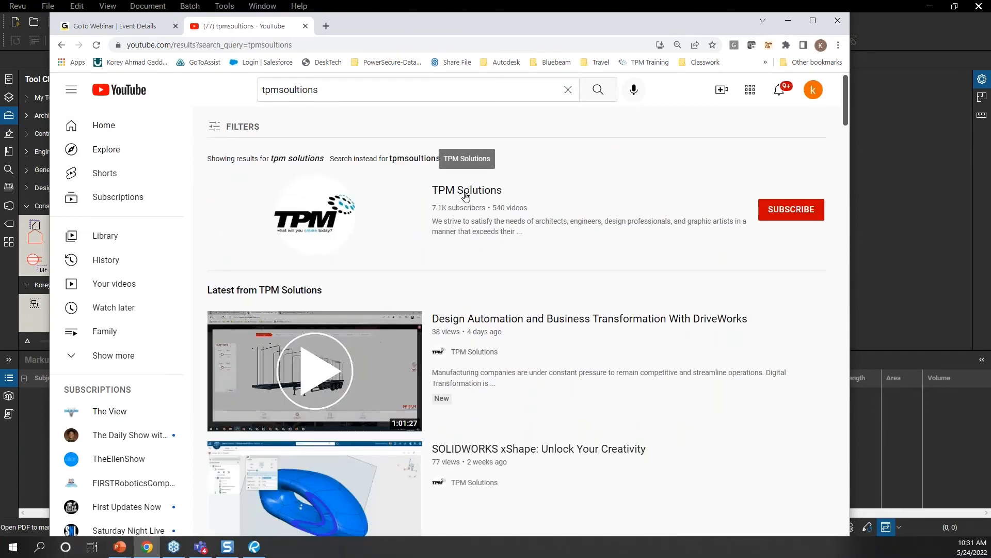
{"action": "left_click", "coordinate": [472, 195]}
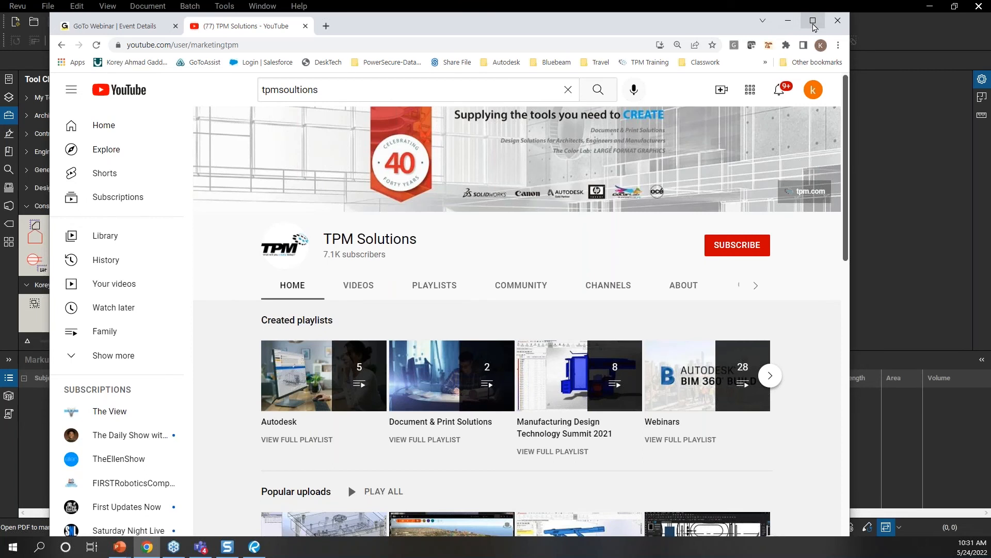
{"action": "left_click", "coordinate": [813, 22]}
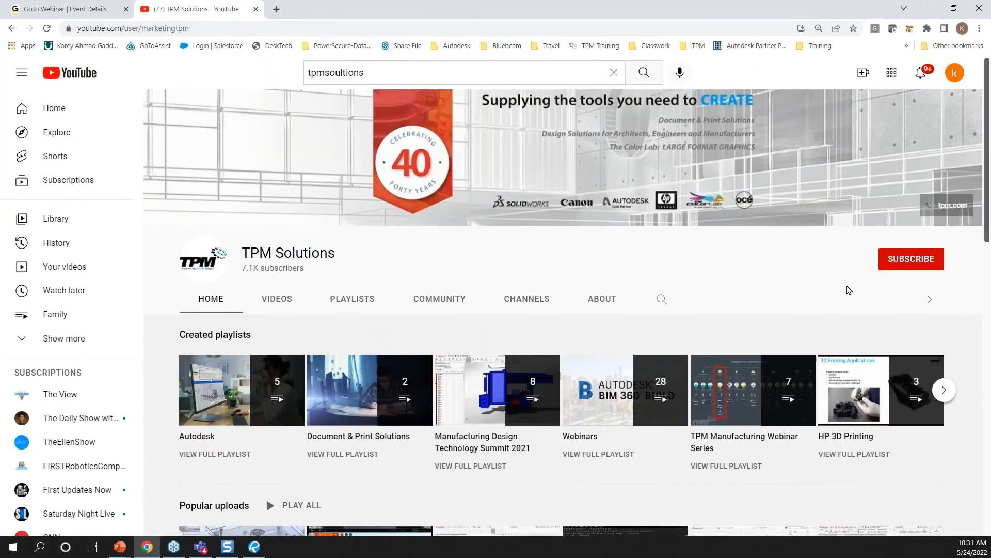
Step: Search the TPM Solutions channel for "bluebeam" and look through the videos
{"action": "left_click", "coordinate": [662, 300]}
{"action": "type", "text": "bluebeam"}
{"action": "key", "text": "Return"}
{"action": "scroll", "coordinate": [449, 355], "scroll_direction": "down", "scroll_amount": 1}
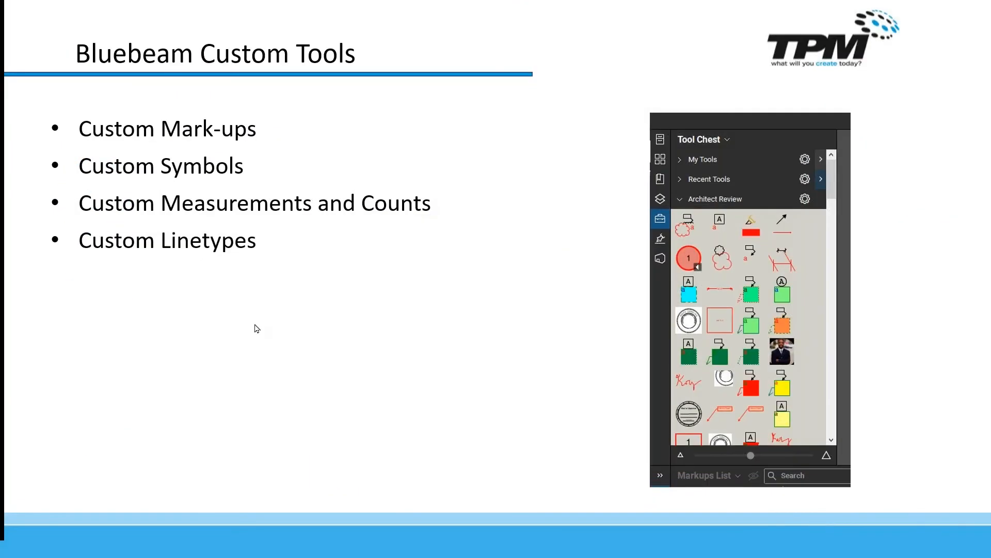
{"action": "left_click", "coordinate": [255, 324]}
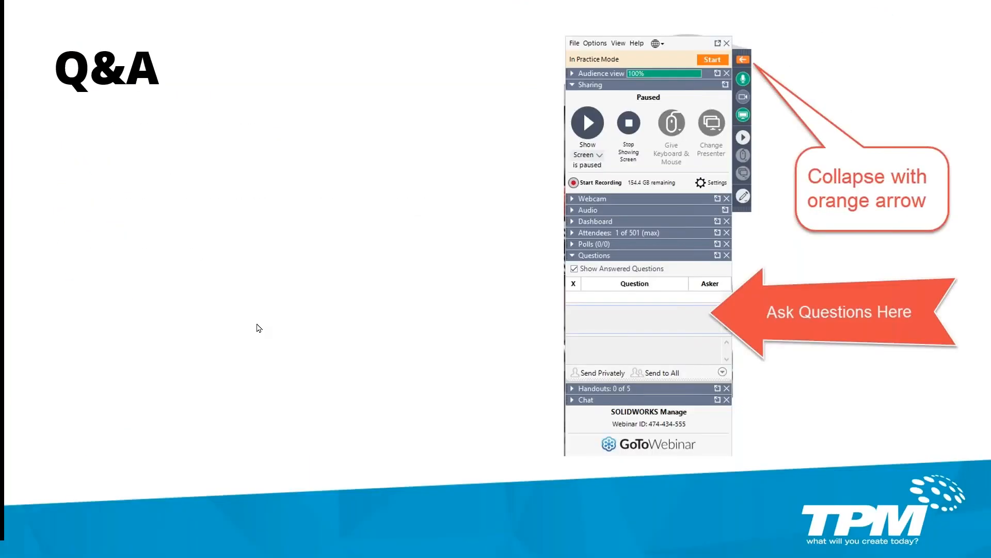
{"action": "left_click", "coordinate": [258, 328]}
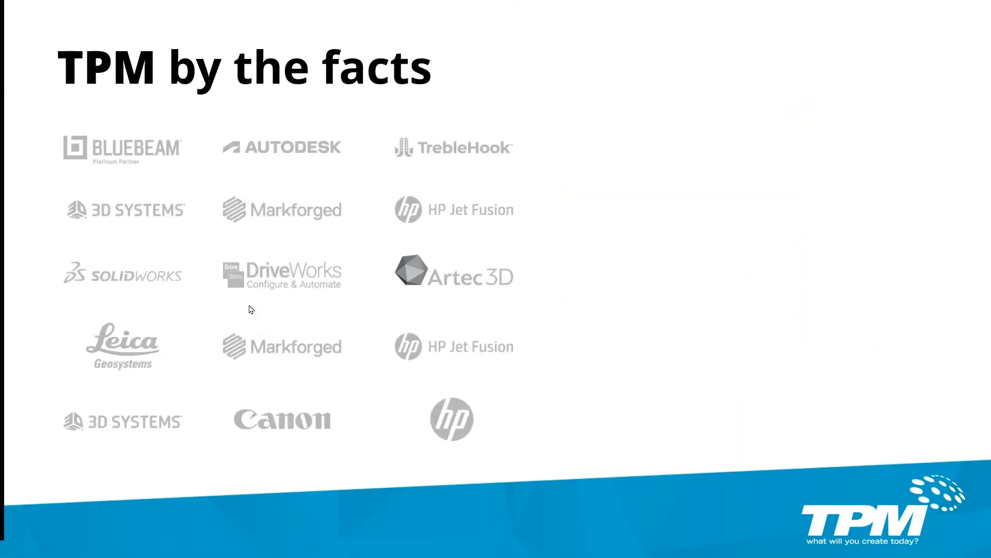